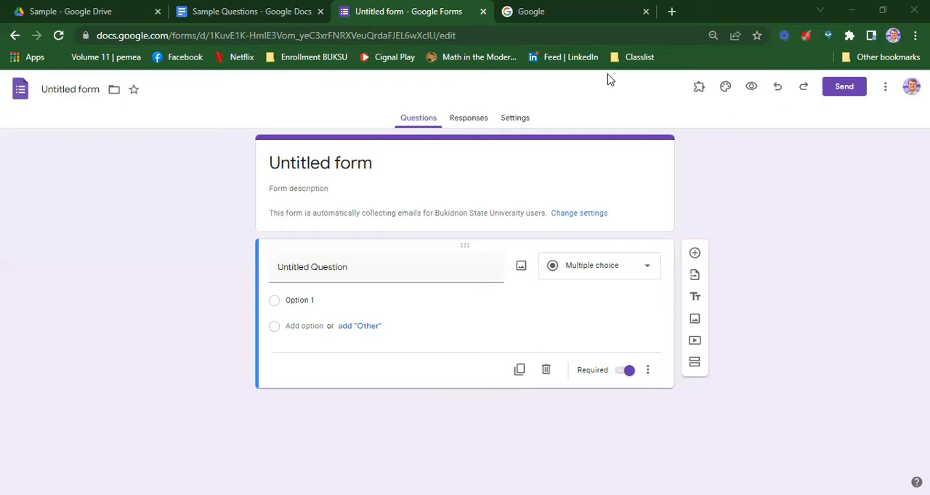
# Switch to Google Drive and create a blank Google Form in the Sample folder
pyautogui.click(84, 13)
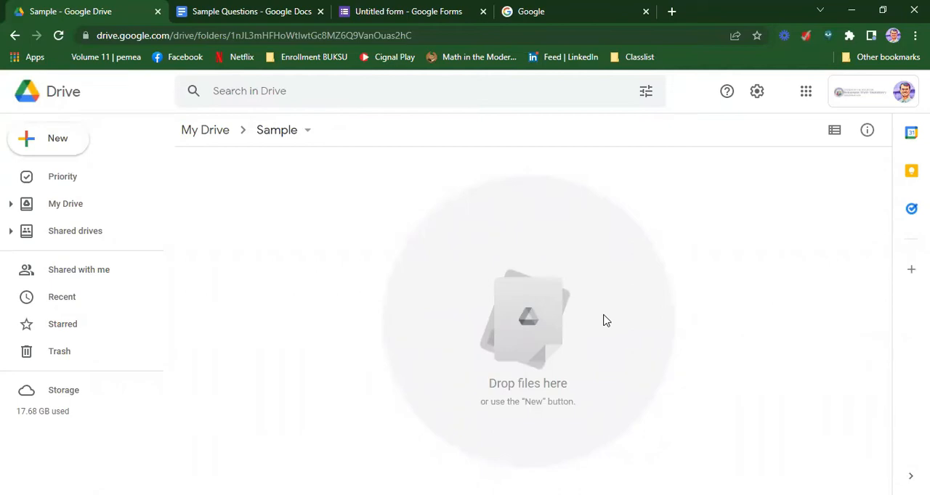
pyautogui.click(35, 146)
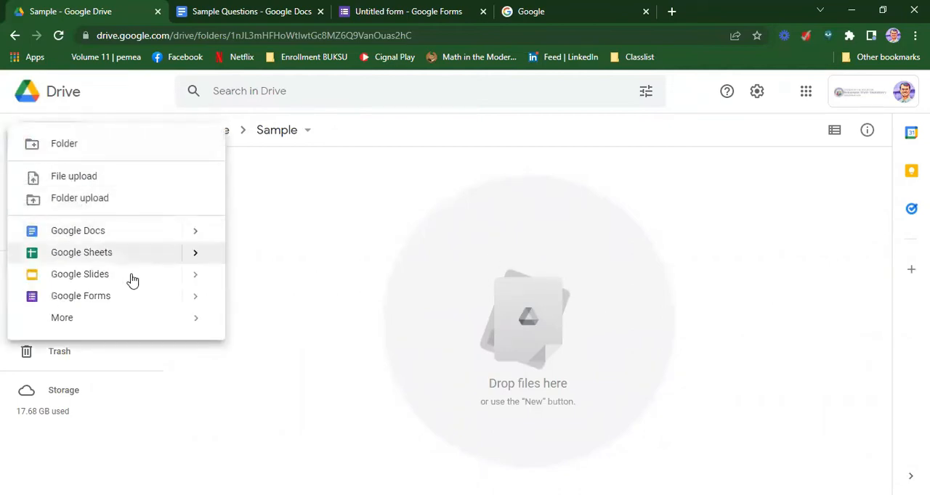
pyautogui.moveTo(197, 304)
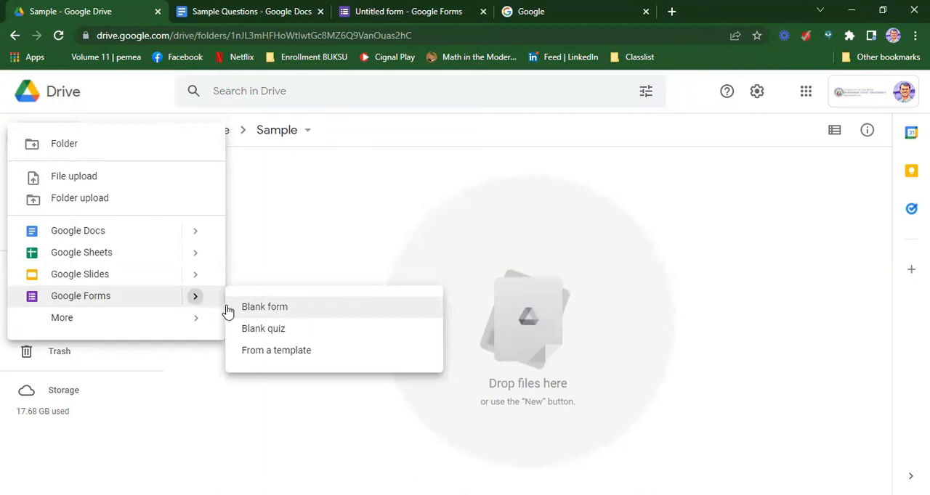
pyautogui.click(260, 312)
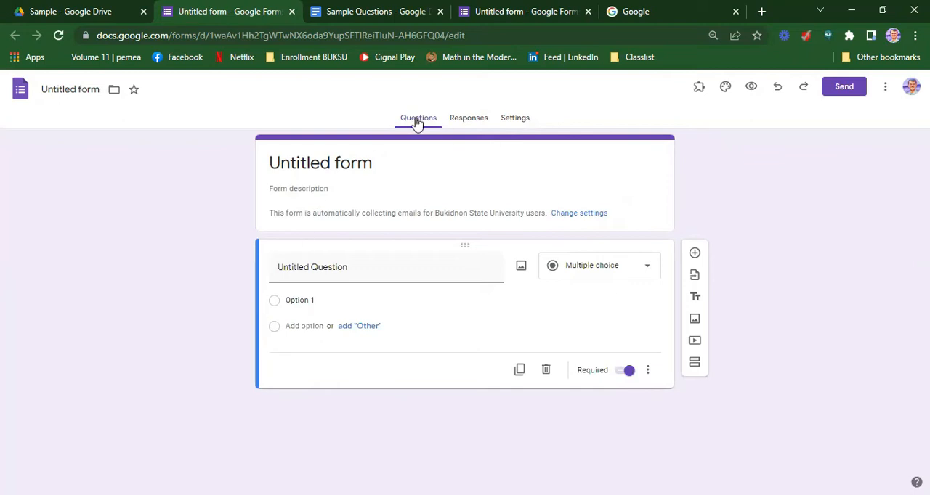
# Turn the form into a quiz in its settings and return to the question editor
pyautogui.click(468, 121)
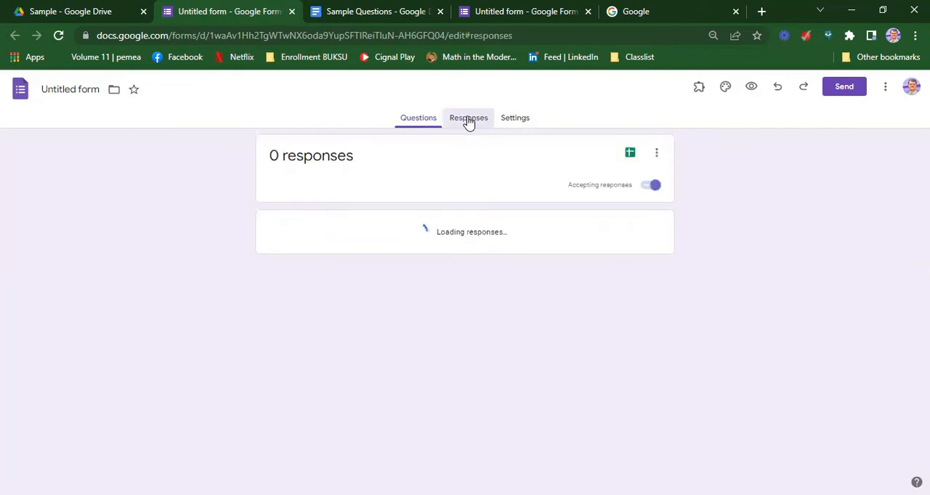
pyautogui.click(515, 121)
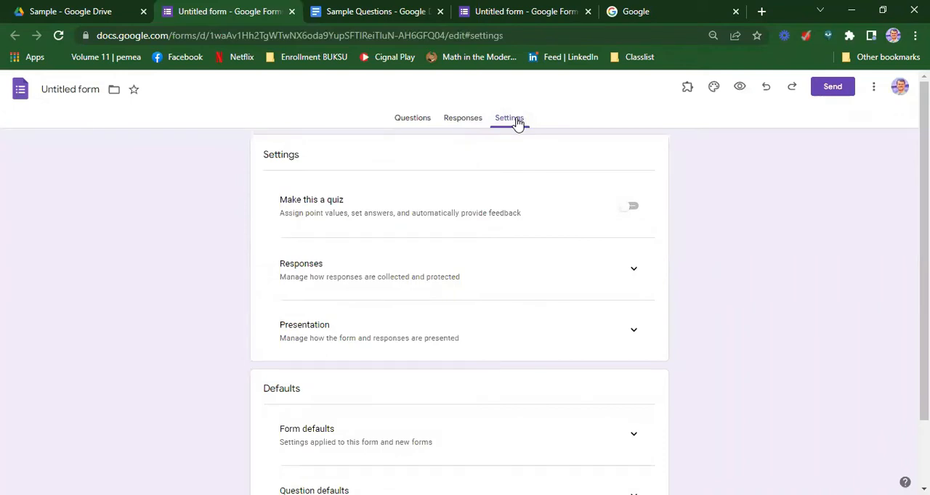
pyautogui.click(629, 209)
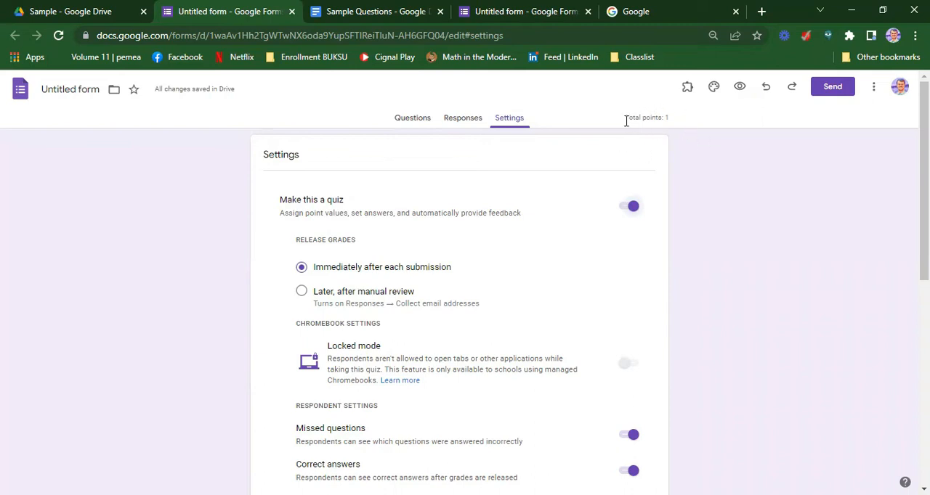
pyautogui.click(414, 125)
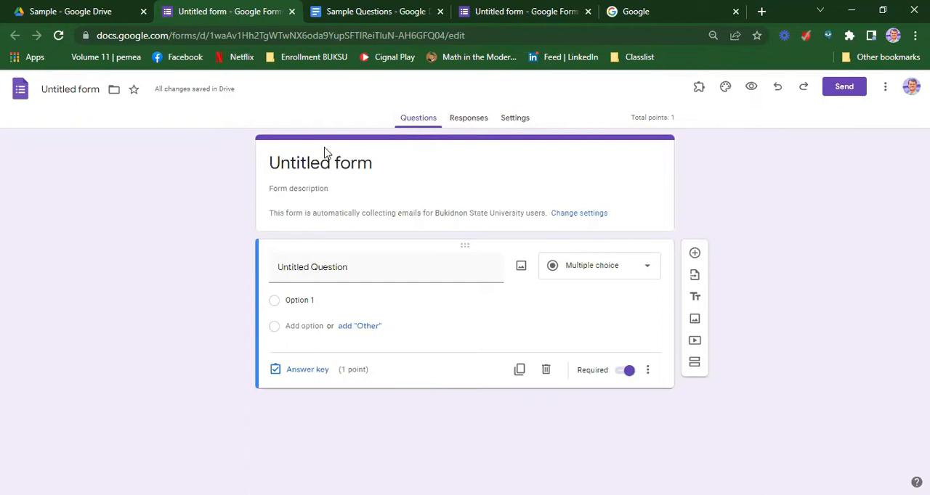
# Rename the form as "Sample Test Items" and star it
pyautogui.click(73, 87)
pyautogui.write('Sample')
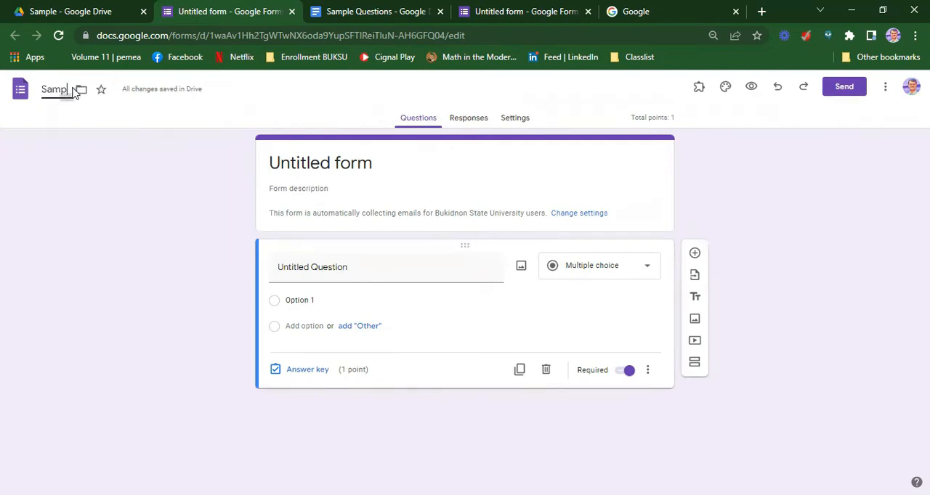
pyautogui.write(' Test E')
pyautogui.press('BackSpace')
pyautogui.write('i')
pyautogui.press('BackSpace')
pyautogui.press('BackSpace')
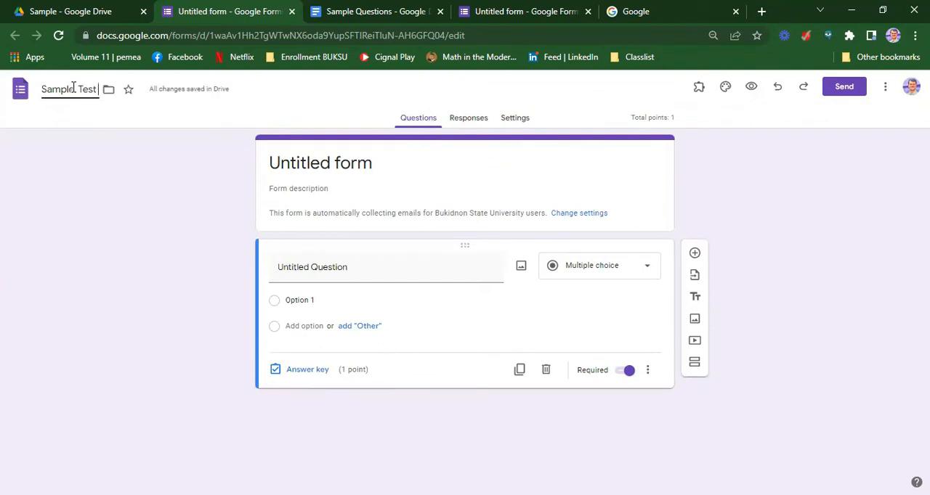
pyautogui.write('Items')
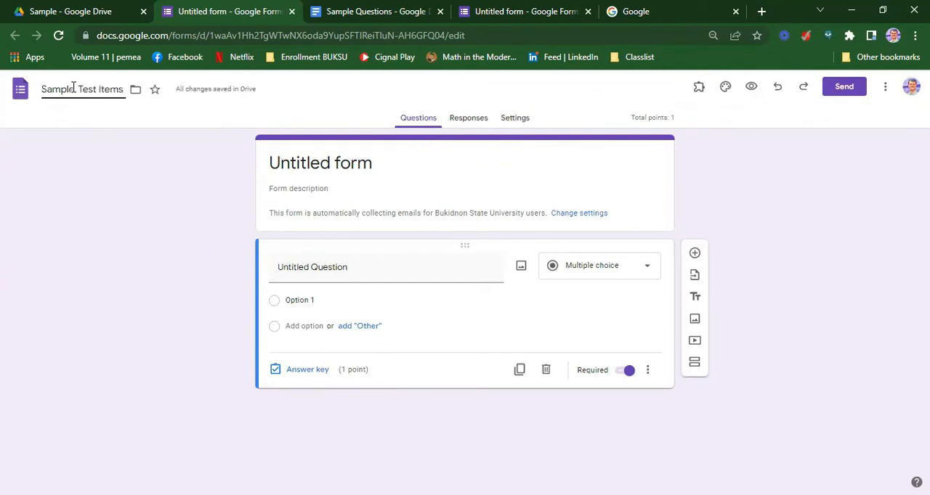
pyautogui.click(156, 92)
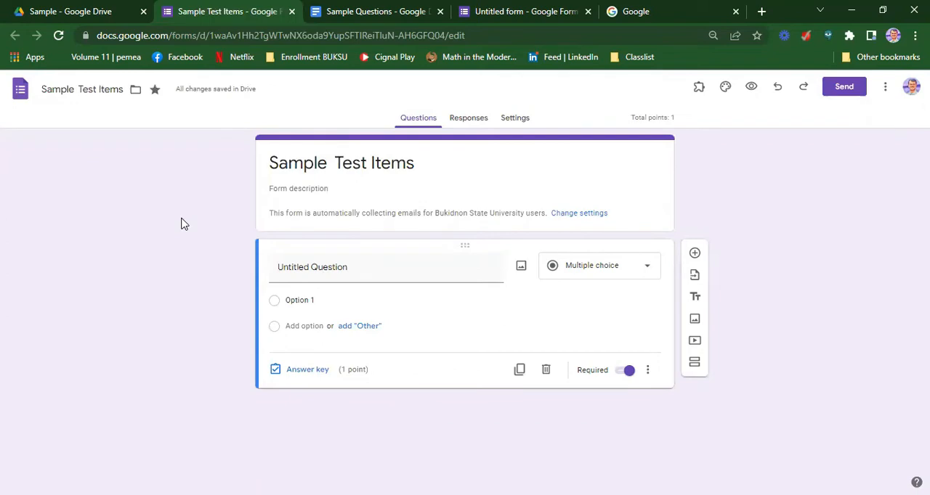
# Check the form's storage location by browsing from My Drive to the Sample folder, and look at that folder in Google Drive
pyautogui.click(136, 91)
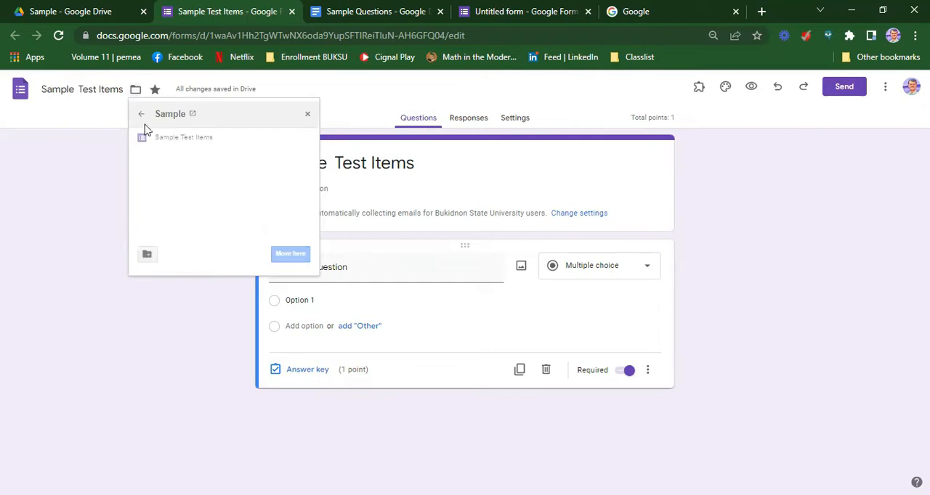
pyautogui.click(141, 115)
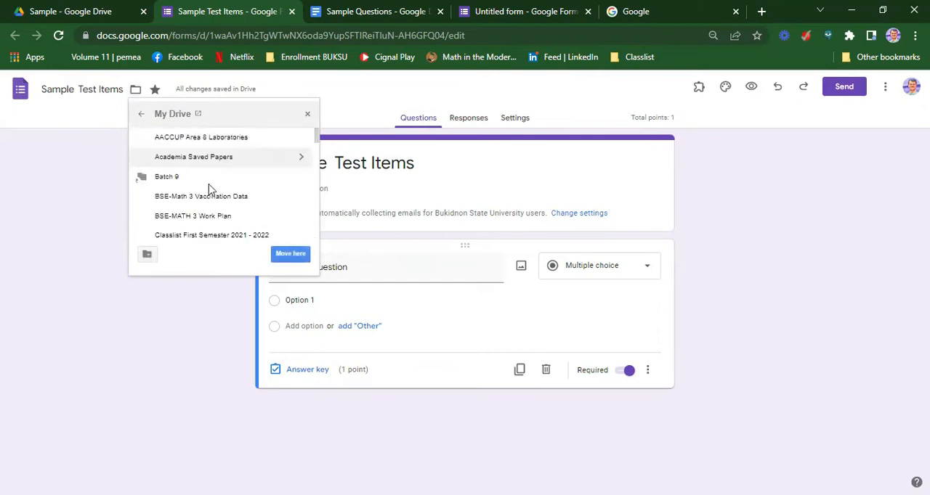
pyautogui.scroll(-5, 234, 171)
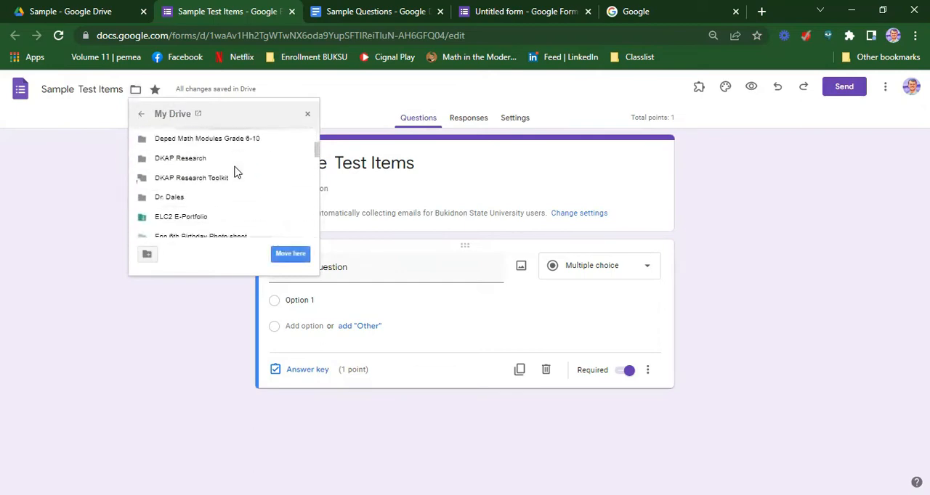
pyautogui.scroll(-3, 234, 172)
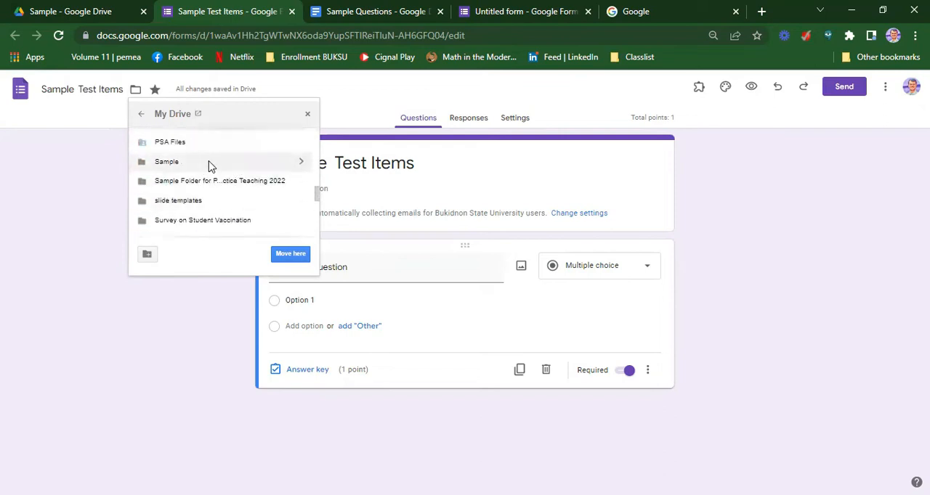
pyautogui.click(300, 164)
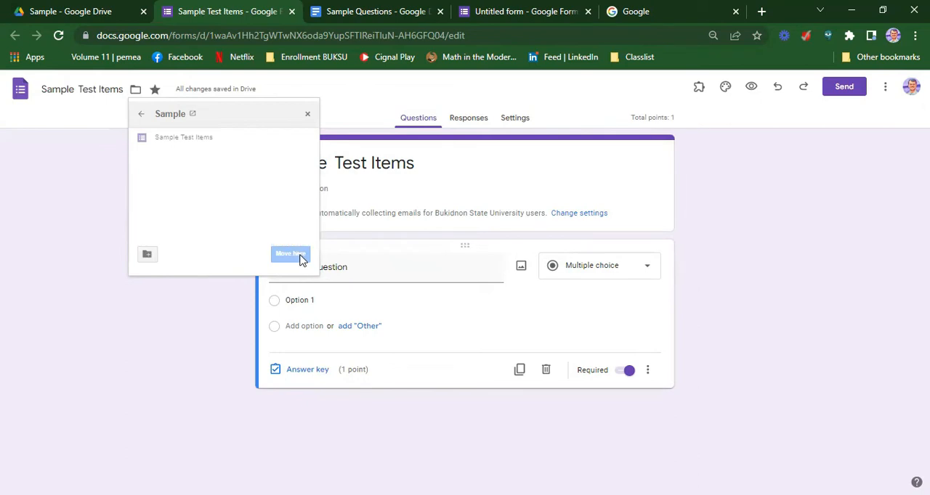
pyautogui.click(307, 114)
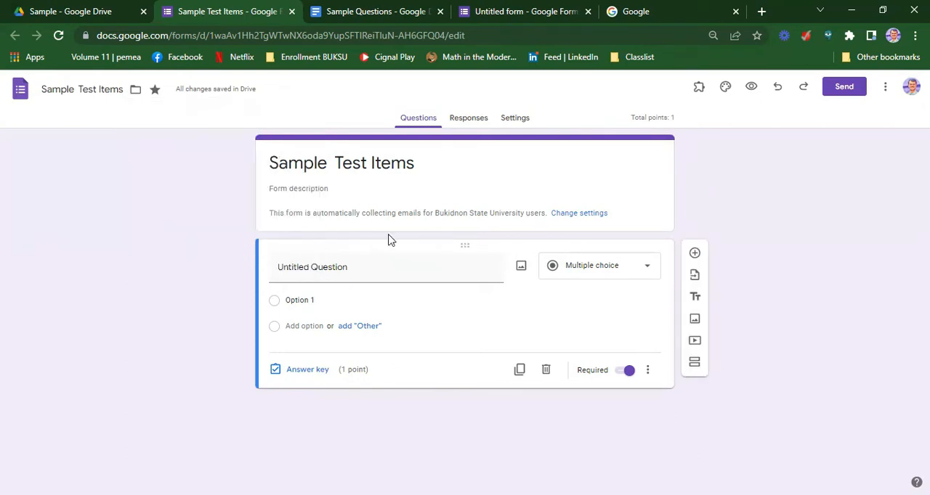
pyautogui.click(111, 12)
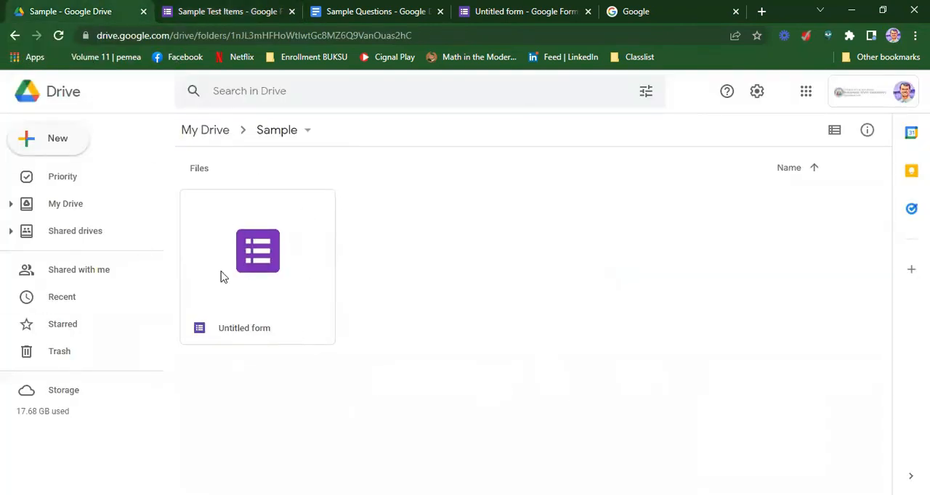
pyautogui.click(220, 15)
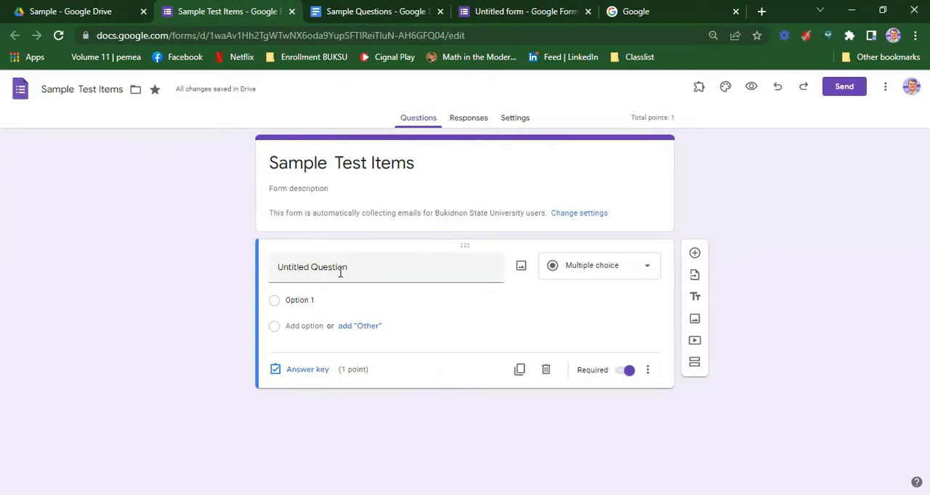
# Title the first question "Complete Name" with the short answer type and review the available question types
pyautogui.click(399, 266)
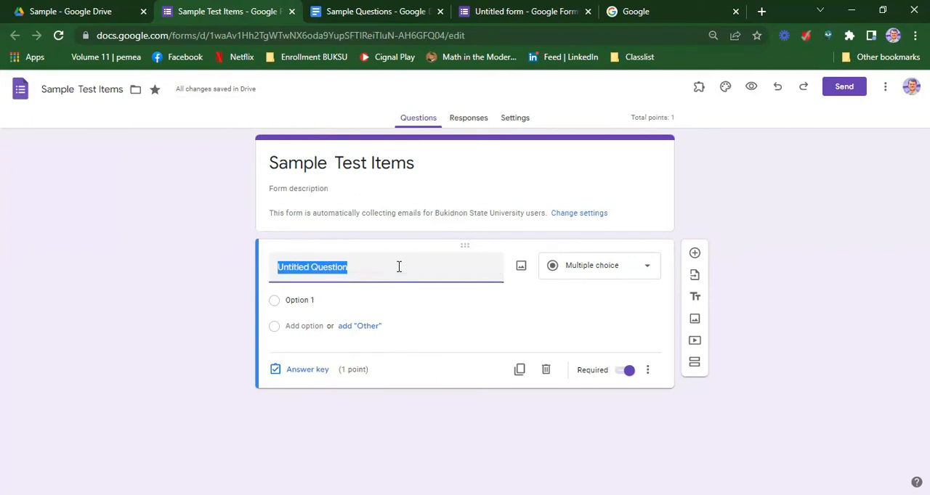
pyautogui.write('C')
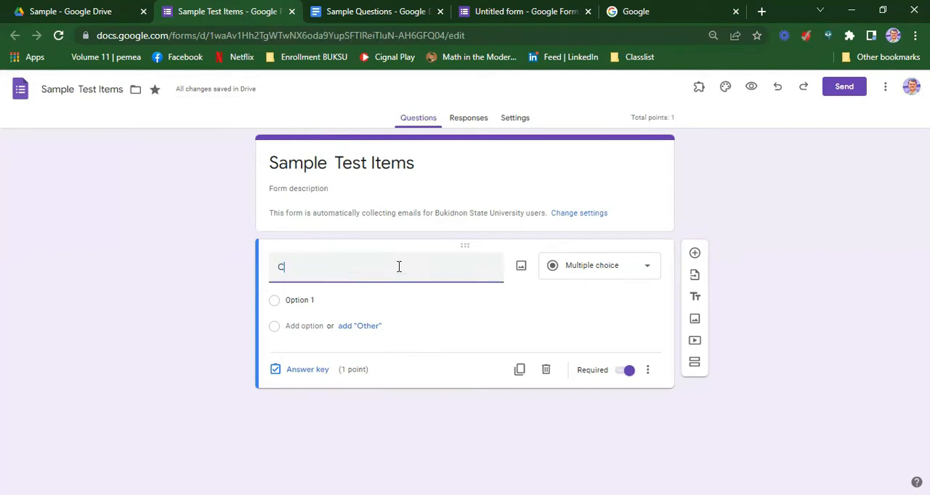
pyautogui.write('omplete name')
pyautogui.press('BackSpace')
pyautogui.press('BackSpace')
pyautogui.press('BackSpace')
pyautogui.press('BackSpace')
pyautogui.write('Name')
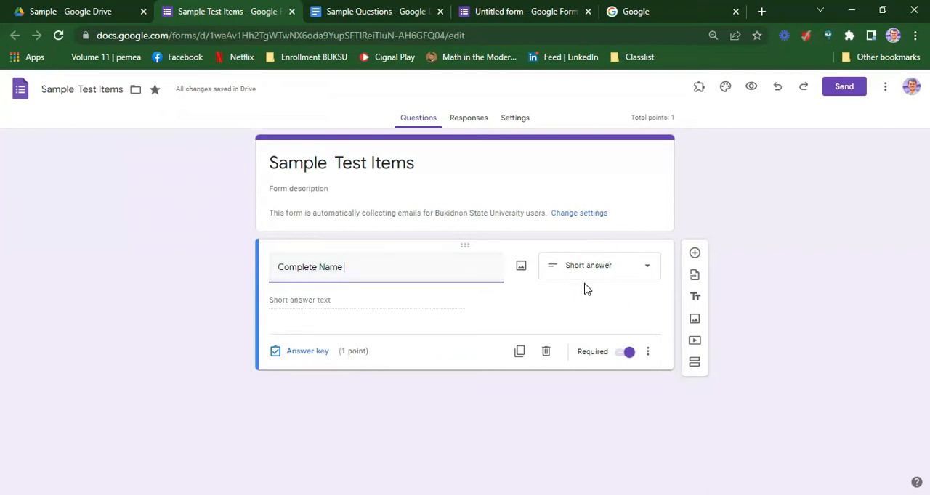
pyautogui.click(642, 279)
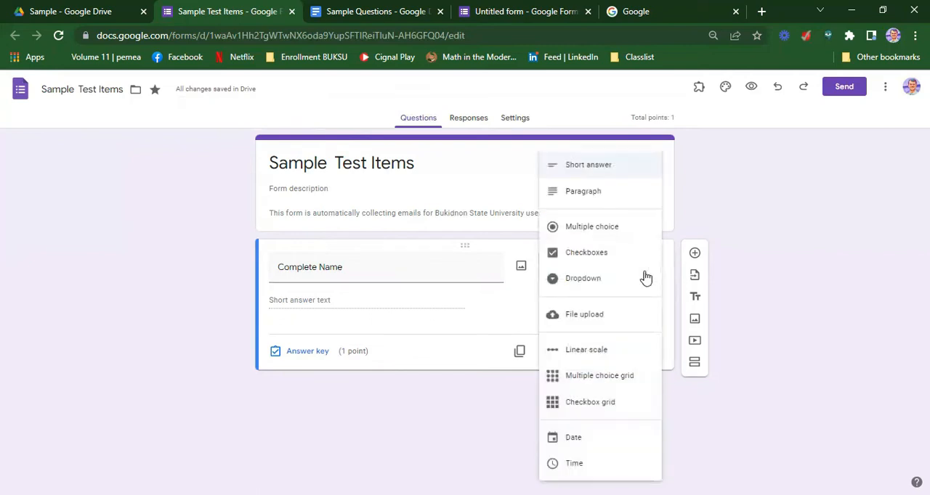
pyautogui.click(904, 249)
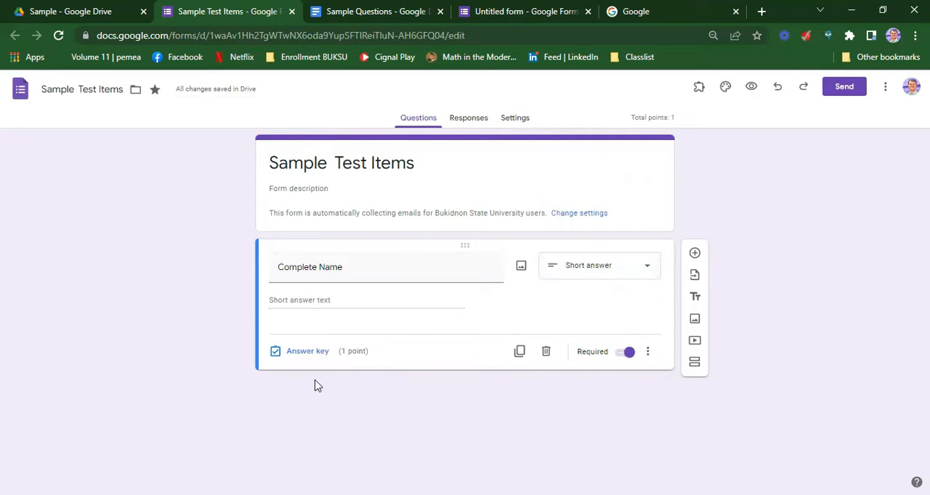
# Set the Complete Name question's value to 0 points in its answer key
pyautogui.click(299, 356)
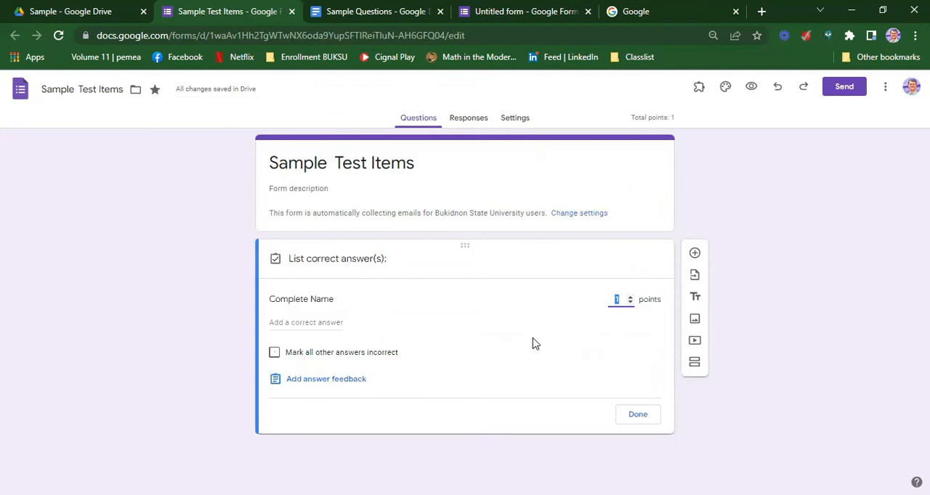
pyautogui.click(630, 303)
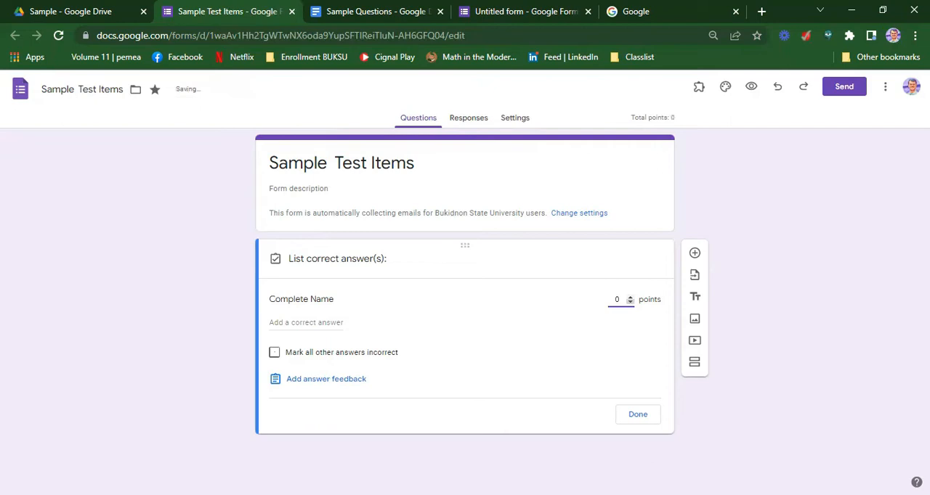
pyautogui.click(636, 422)
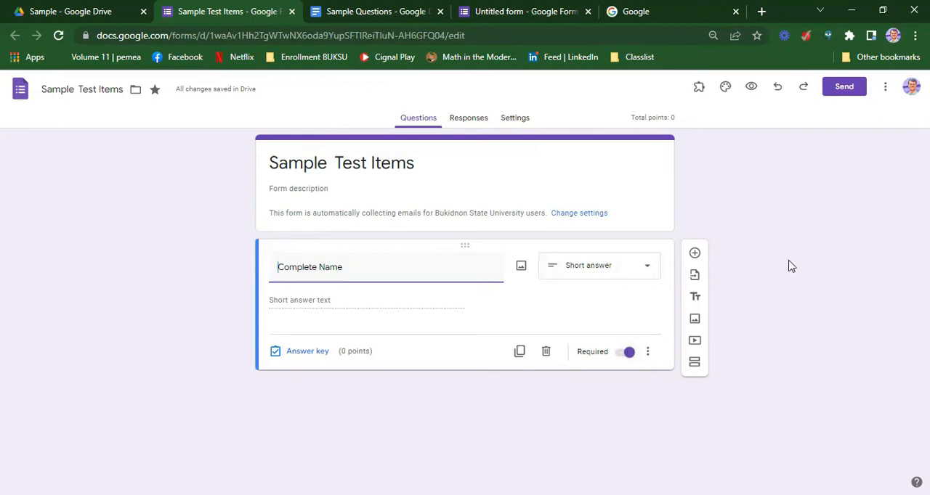
# Add a second question titled "Student Number" with the short answer type
pyautogui.click(695, 255)
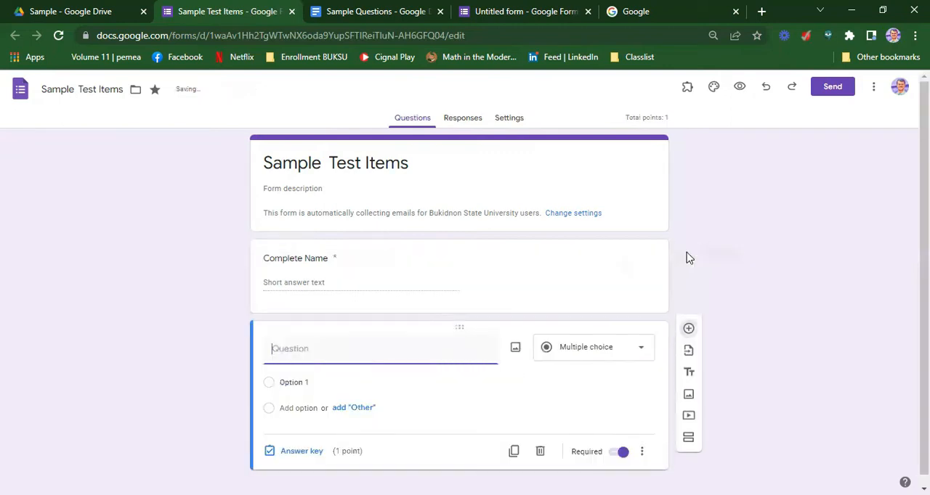
pyautogui.write('Stude')
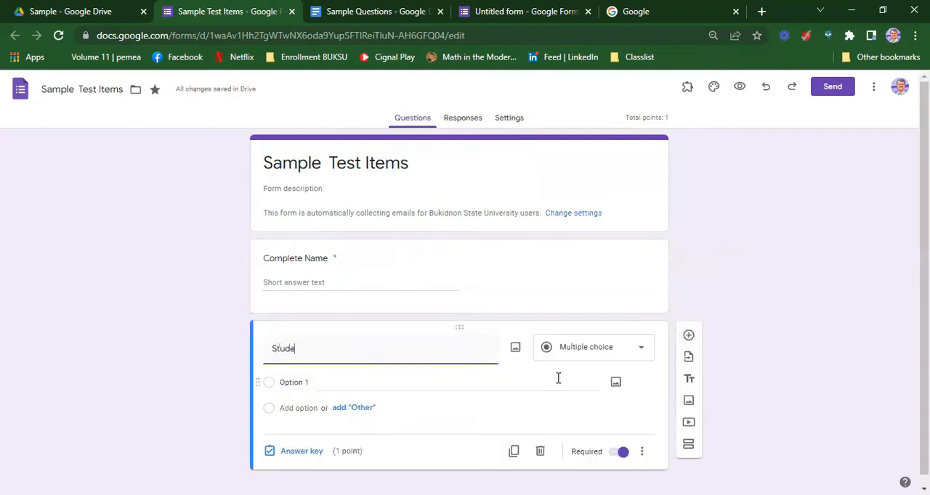
pyautogui.write('nt Number')
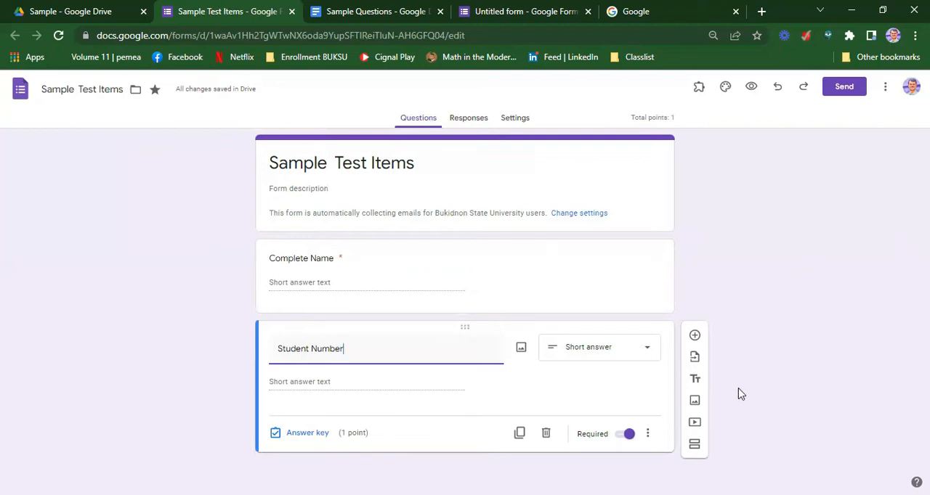
# Add the description "Write your Student Number only" to the Student Number question
pyautogui.click(649, 434)
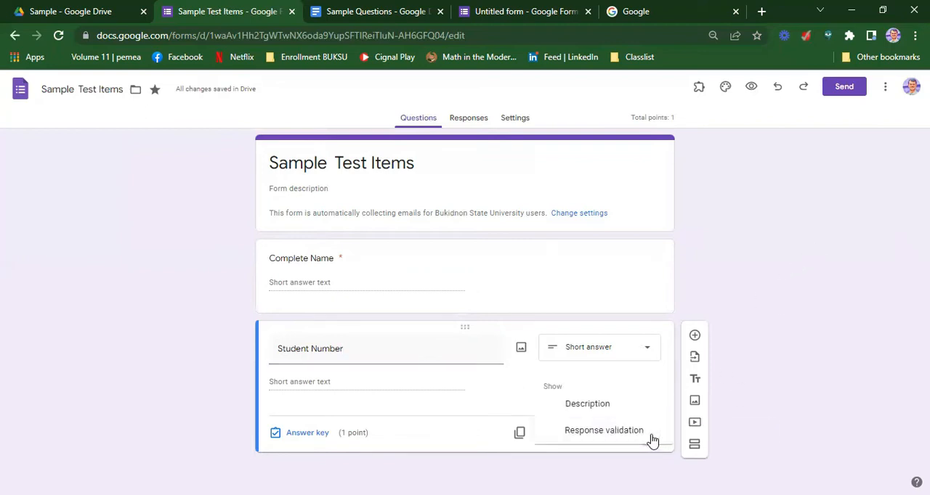
pyautogui.click(623, 408)
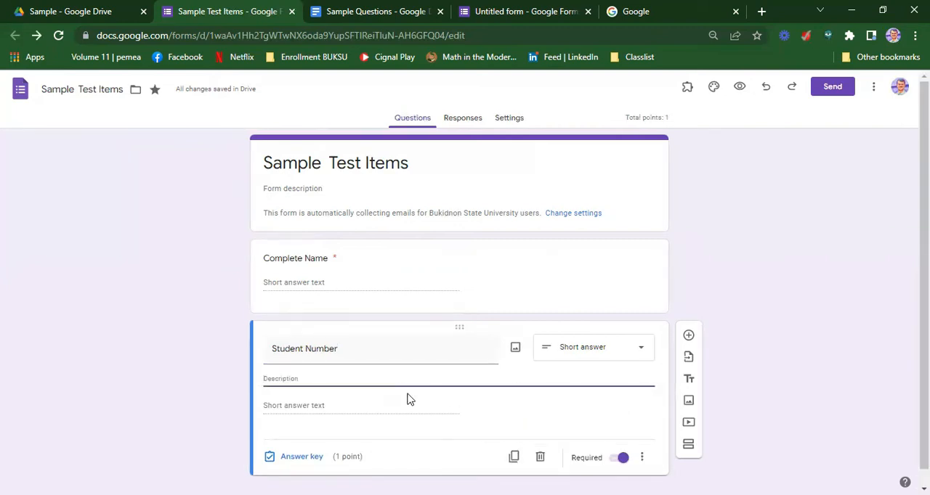
pyautogui.write('Write your Student')
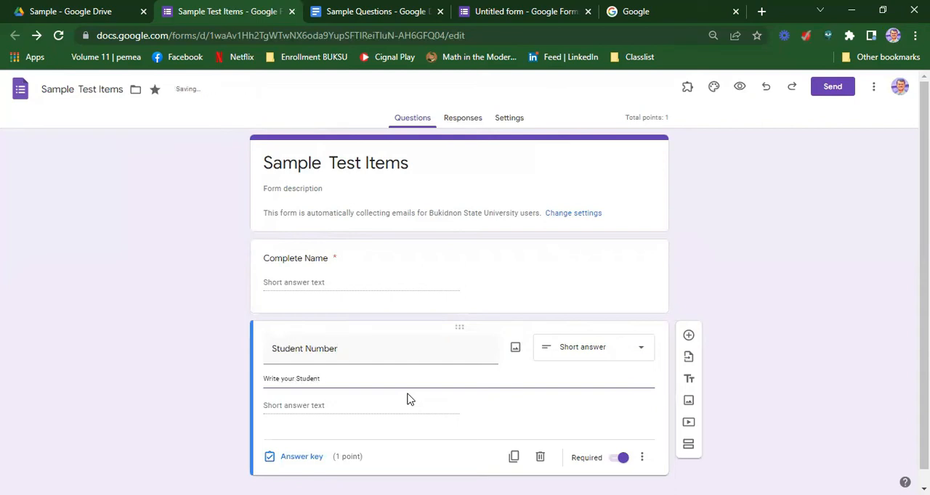
pyautogui.write(' Number only')
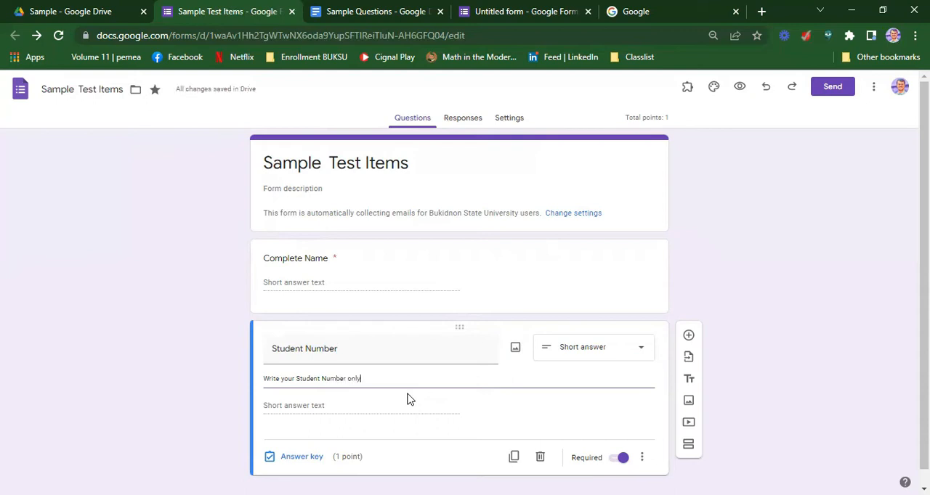
# Add response validation of the Number type to the Student Number question
pyautogui.click(643, 459)
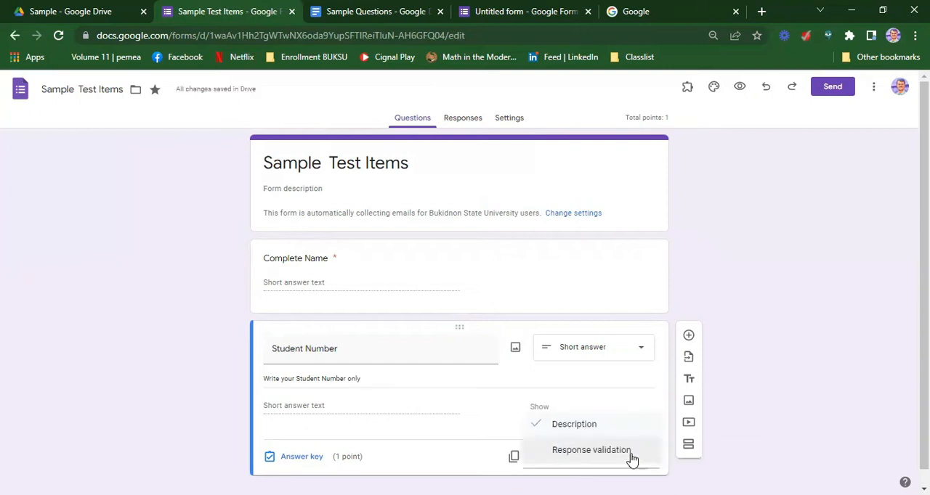
pyautogui.click(591, 450)
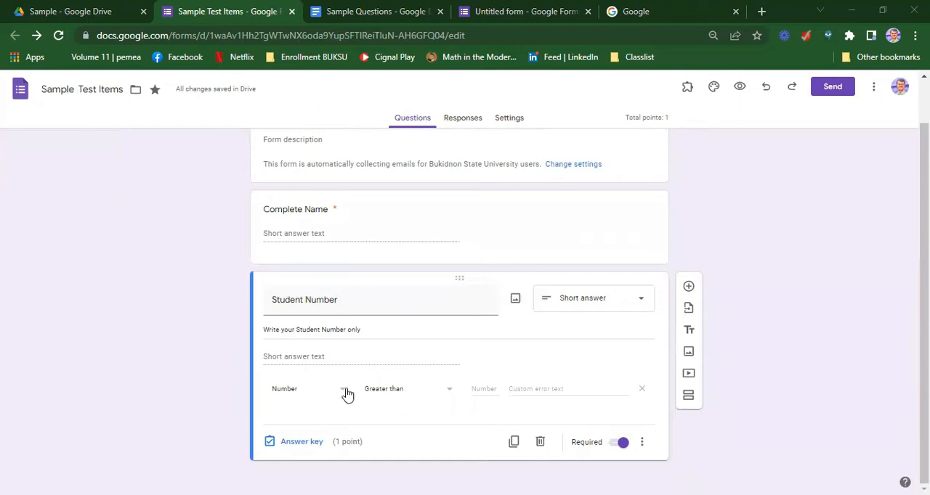
pyautogui.click(337, 395)
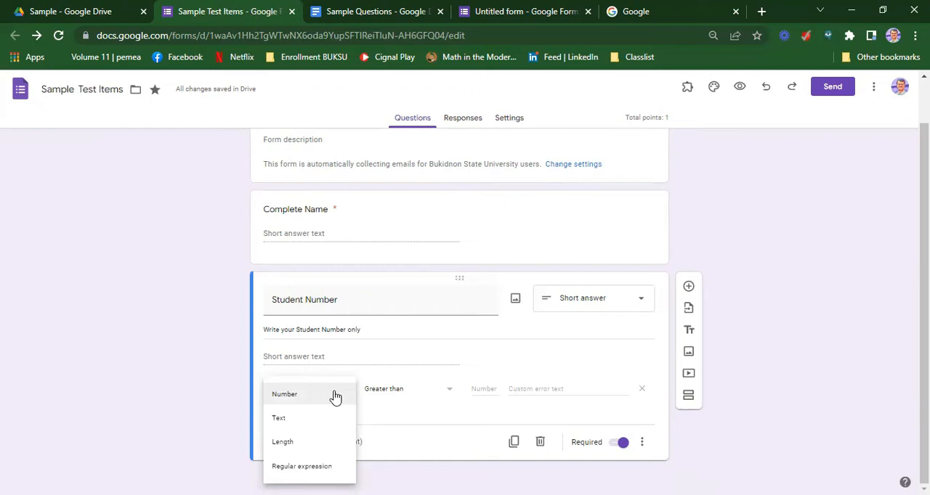
pyautogui.click(323, 400)
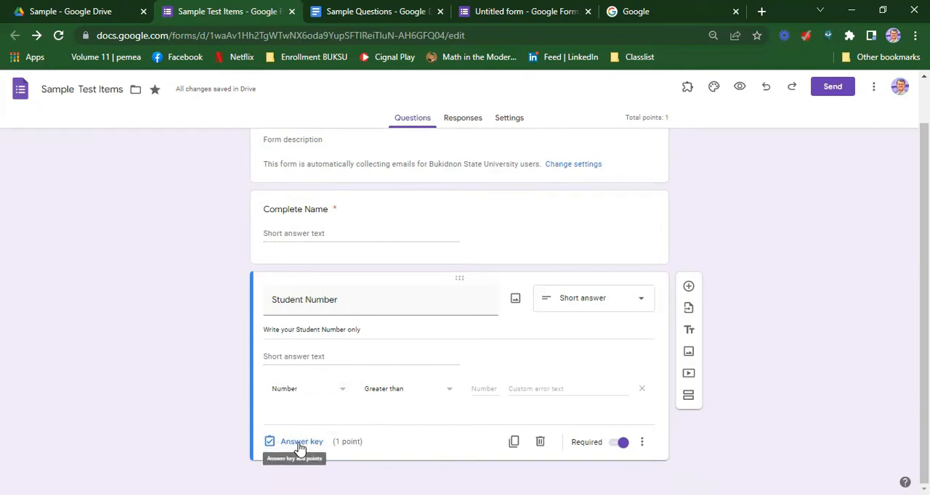
# Set the Student Number question's value to 0 points in its answer key
pyautogui.click(300, 445)
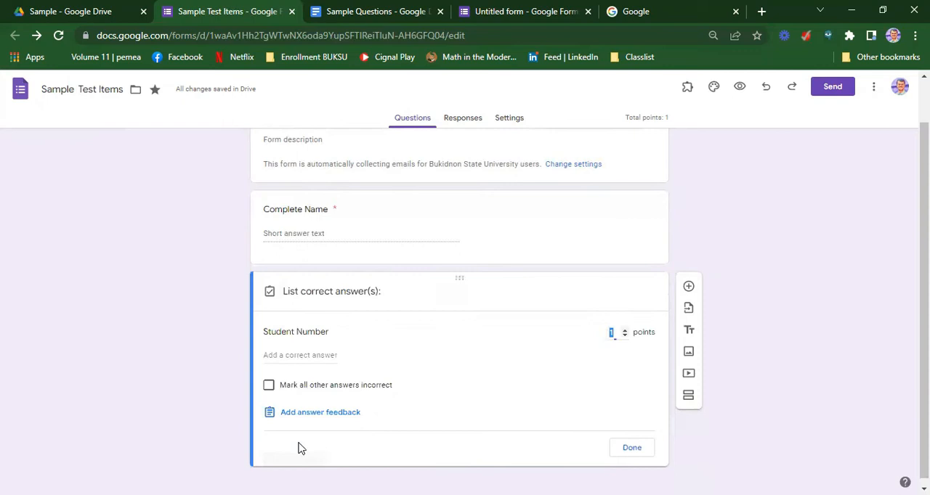
pyautogui.click(626, 338)
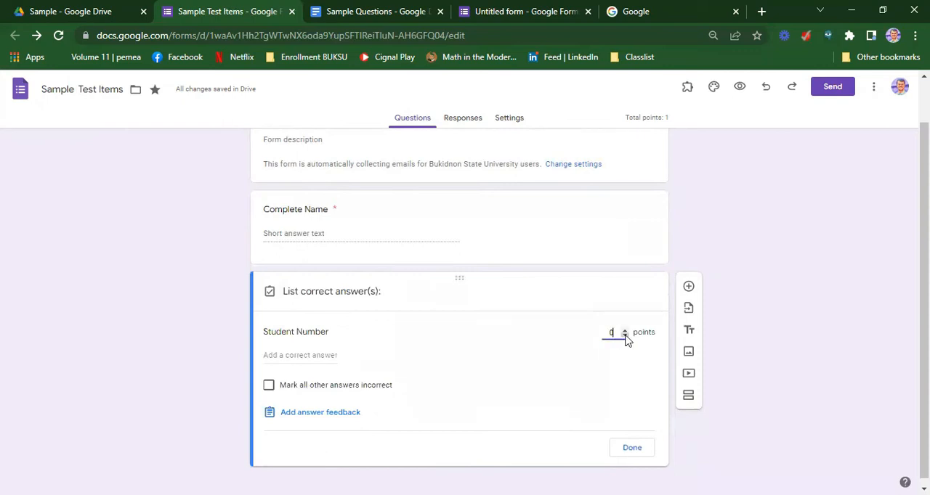
pyautogui.click(640, 455)
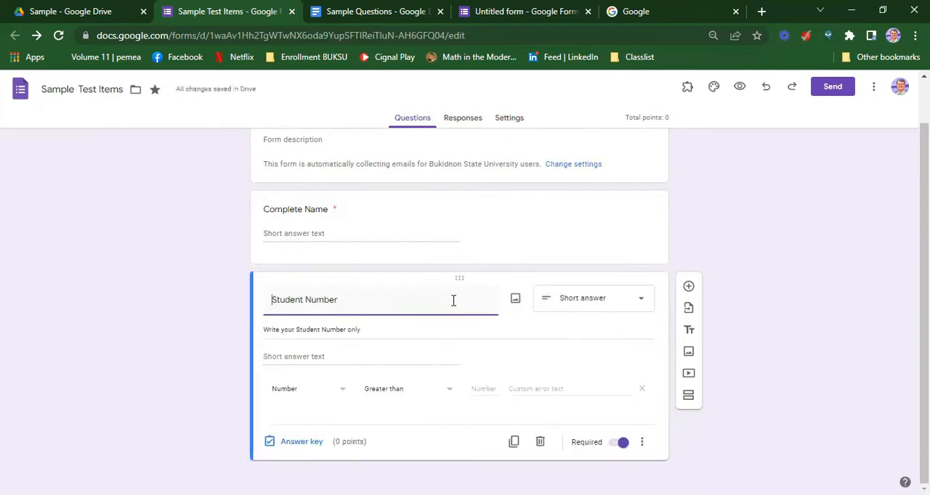
# Add a third question titled "Grade Level and Section" with the dropdown type
pyautogui.click(688, 287)
pyautogui.write('Grade Lev')
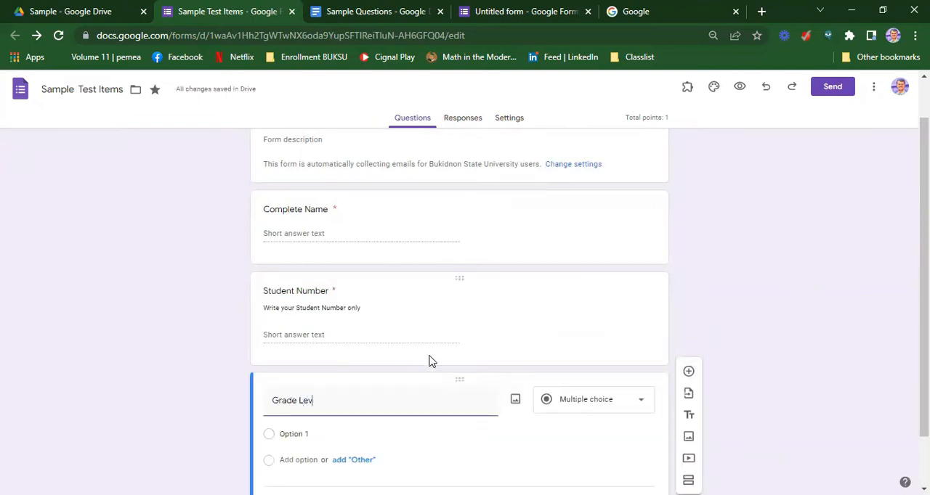
pyautogui.write('el and Section')
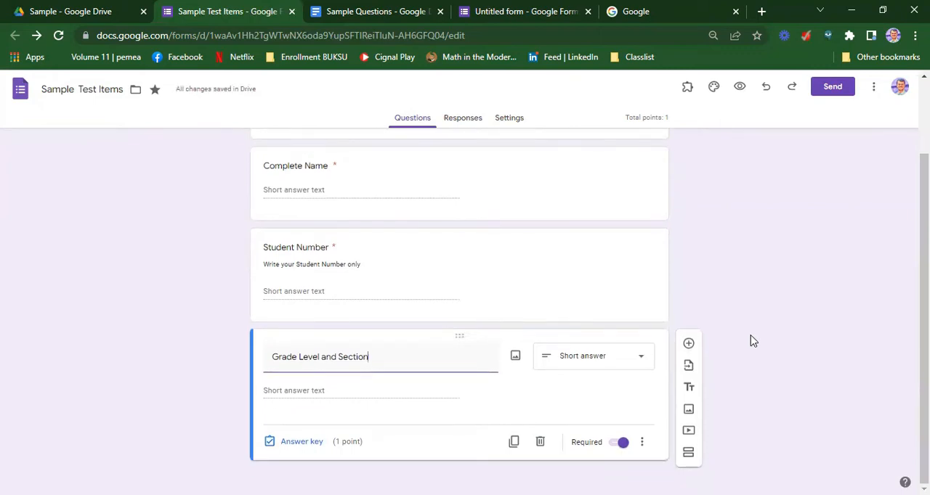
pyautogui.click(637, 360)
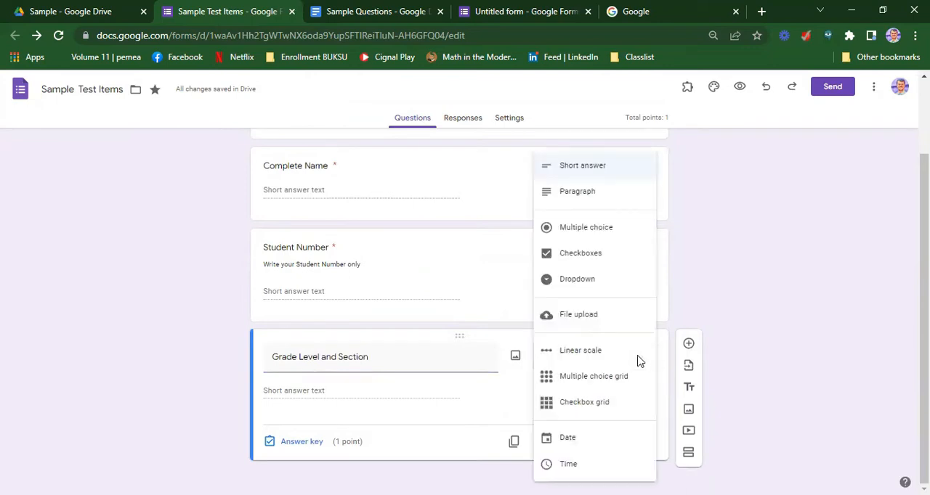
pyautogui.click(606, 289)
# Enter "Grade 7 Section A" and "Grade 7 Section B" as the first two dropdown options
pyautogui.click(312, 390)
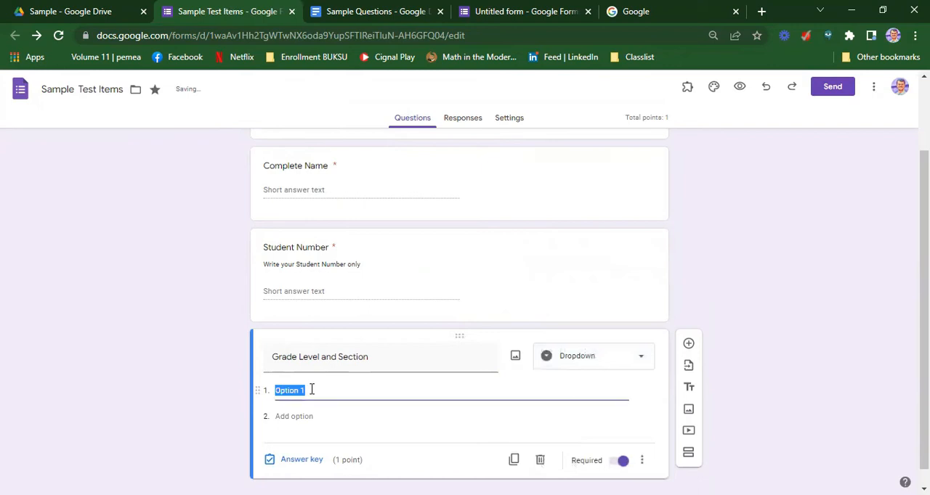
pyautogui.write('Grade 7 Section')
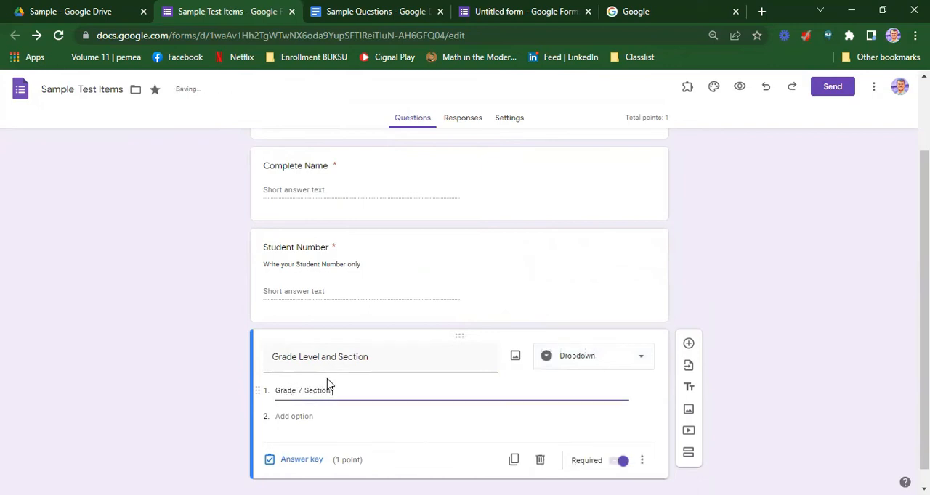
pyautogui.write(' A')
pyautogui.click(304, 418)
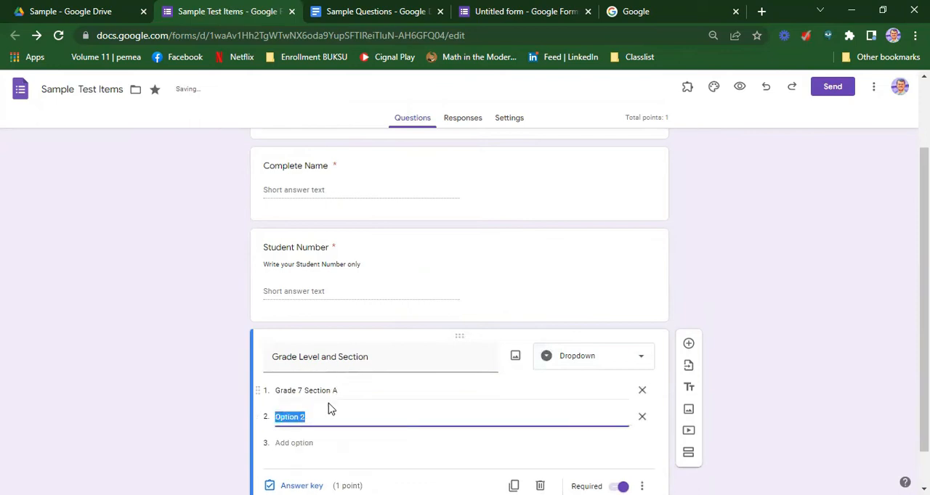
pyautogui.write('Grade ')
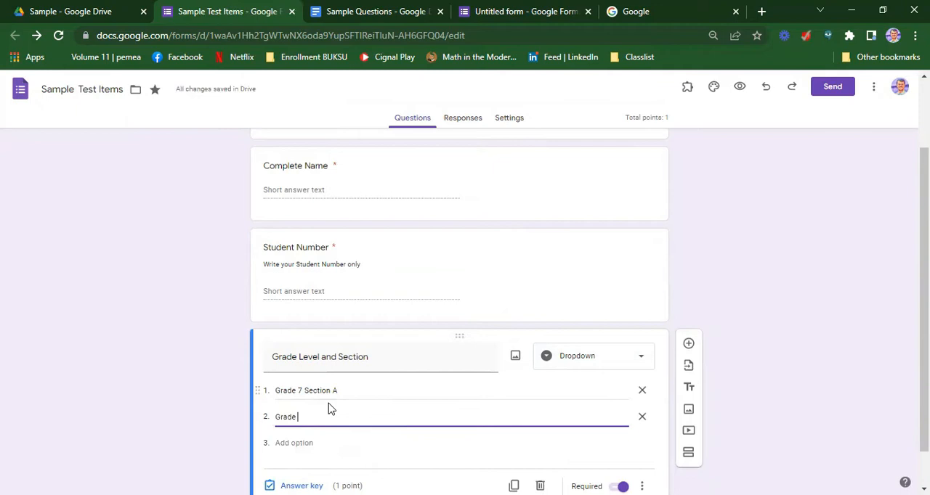
pyautogui.write('8 Section B')
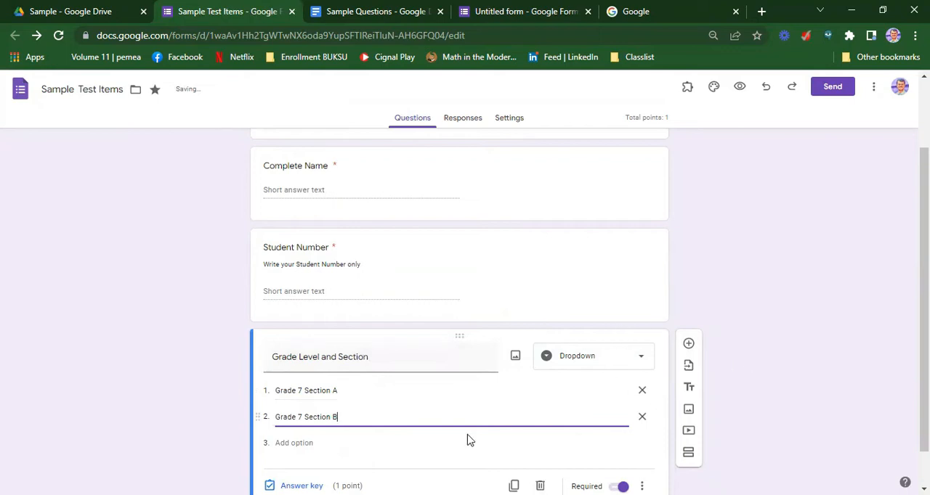
# Add "Grade 8 Section A" and "Grade 8 Section B" as the third and fourth dropdown options
pyautogui.click(305, 442)
pyautogui.write('Grade 8 Section A')
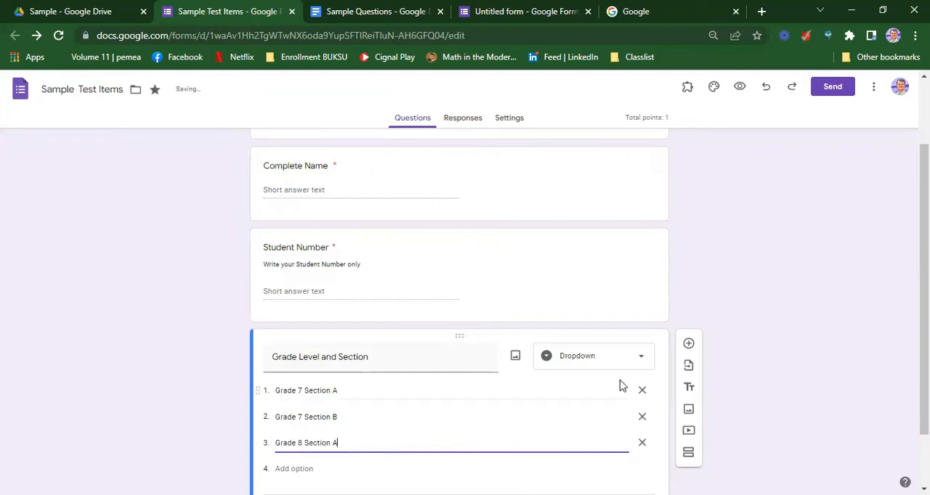
pyautogui.scroll(-1, 464, 439)
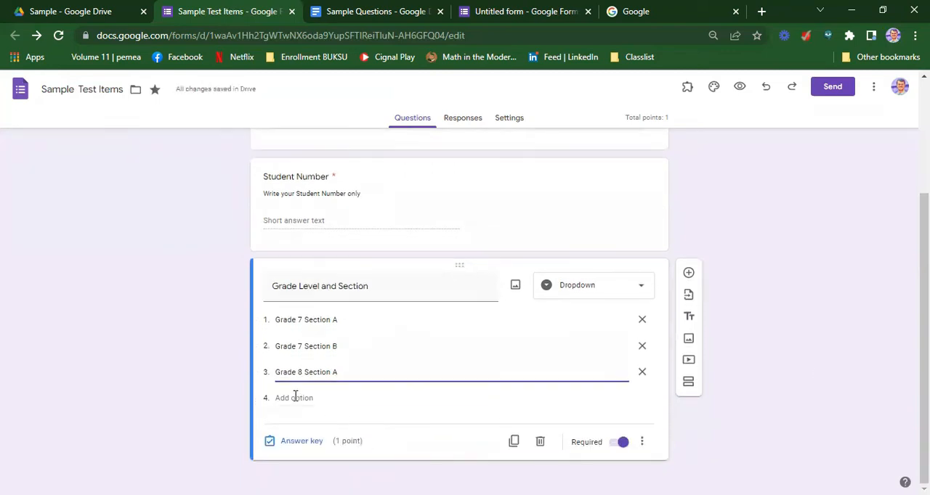
pyautogui.click(295, 396)
pyautogui.write('Grade 8 Section B')
pyautogui.click(858, 332)
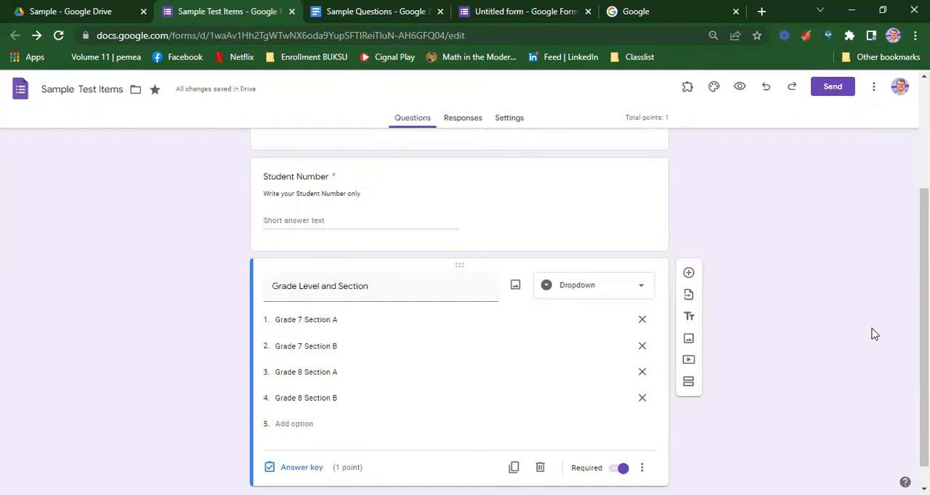
# Add a new section after the Grade Level and Section question and title it "Multiple Choice Questions"
pyautogui.scroll(-1, 820, 336)
pyautogui.scroll(3, 819, 336)
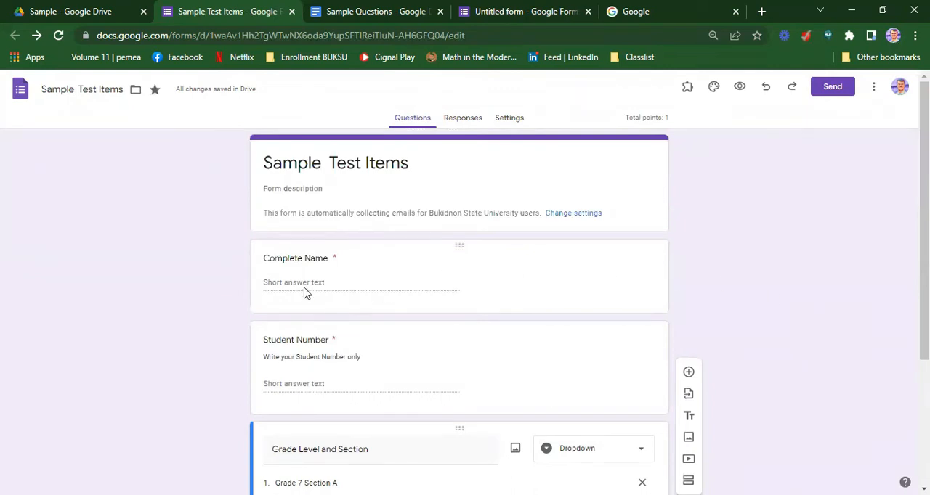
pyautogui.scroll(-3, 335, 361)
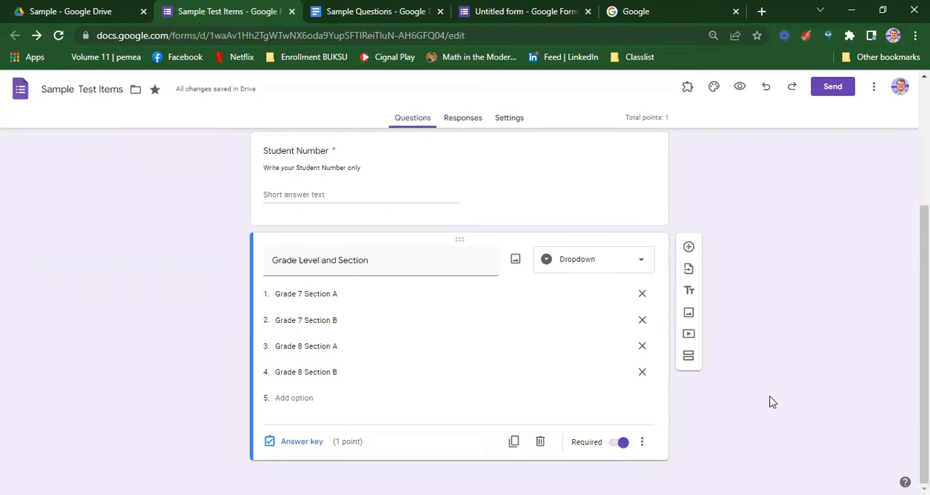
pyautogui.click(687, 360)
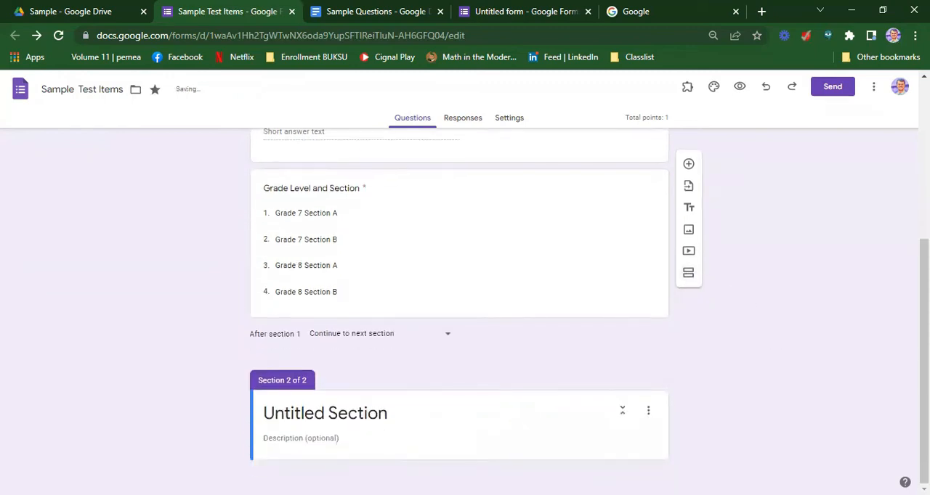
pyautogui.click(390, 408)
pyautogui.hotkey('ctrl', 'a')
pyautogui.write('Mulitcip')
pyautogui.press('BackSpace')
pyautogui.press('BackSpace')
pyautogui.press('BackSpace')
pyautogui.press('BackSpace')
pyautogui.write('p')
pyautogui.press('BackSpace')
pyautogui.press('BackSpace')
pyautogui.write('tiple CHo')
pyautogui.press('BackSpace')
pyautogui.press('BackSpace')
pyautogui.write('hoice W')
pyautogui.press('BackSpace')
pyautogui.write('Qu')
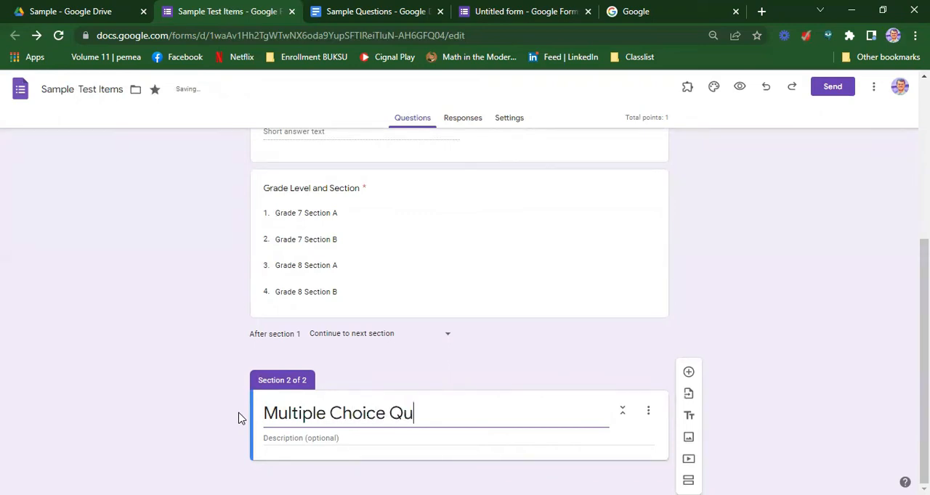
pyautogui.write('estions')
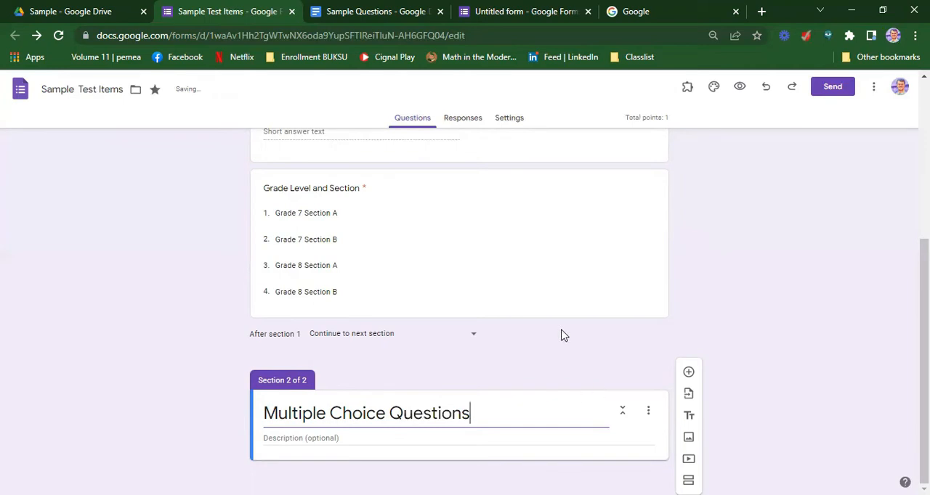
# Set the Grade Level and Section question's value to 0 points in its answer key
pyautogui.click(470, 245)
pyautogui.click(300, 379)
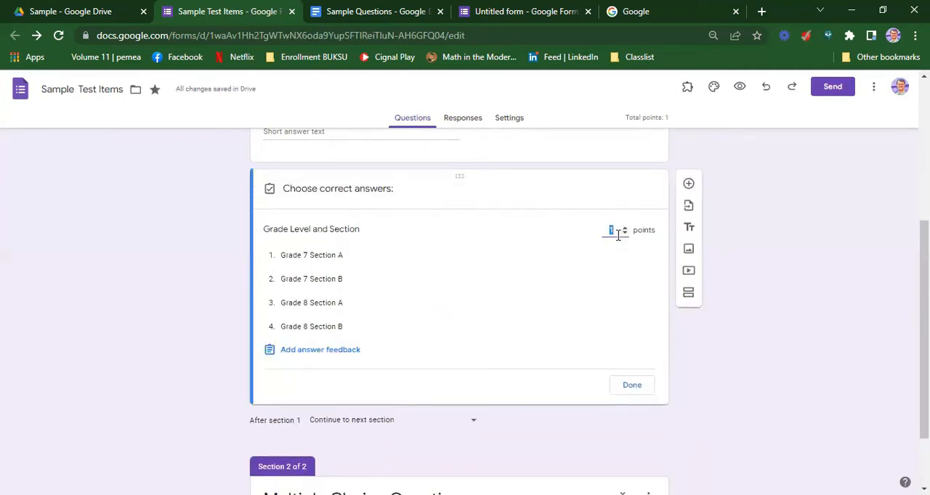
pyautogui.write('0')
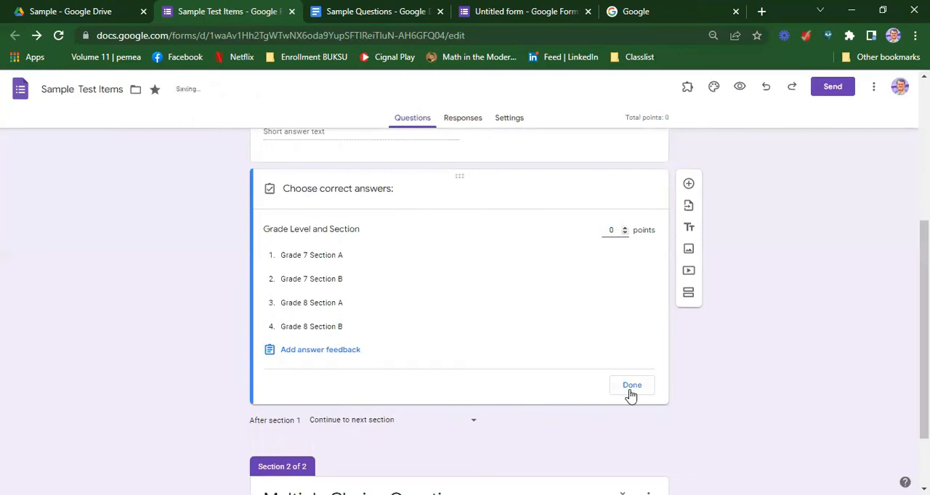
pyautogui.click(631, 388)
# Add the description "Directions: Choose the button that corresponds to the correct answer" to the Multiple Choice Questions section
pyautogui.scroll(-1, 824, 304)
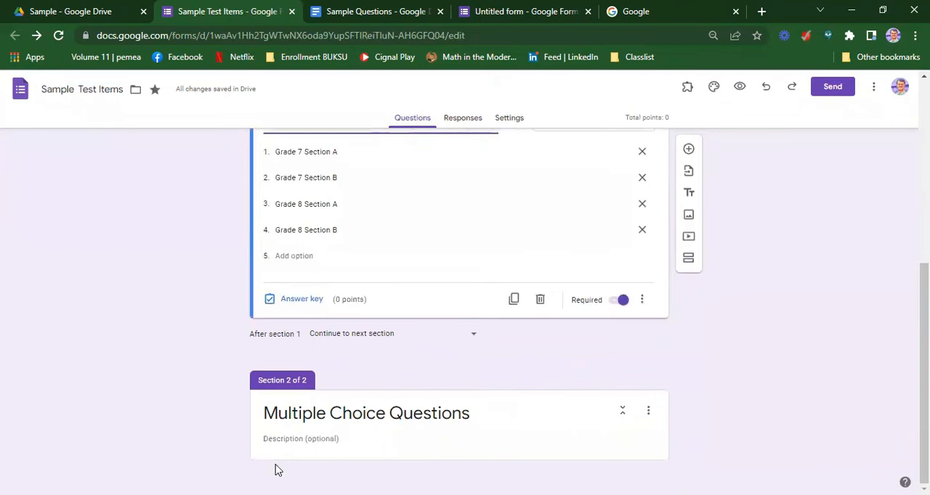
pyautogui.click(278, 446)
pyautogui.write('c')
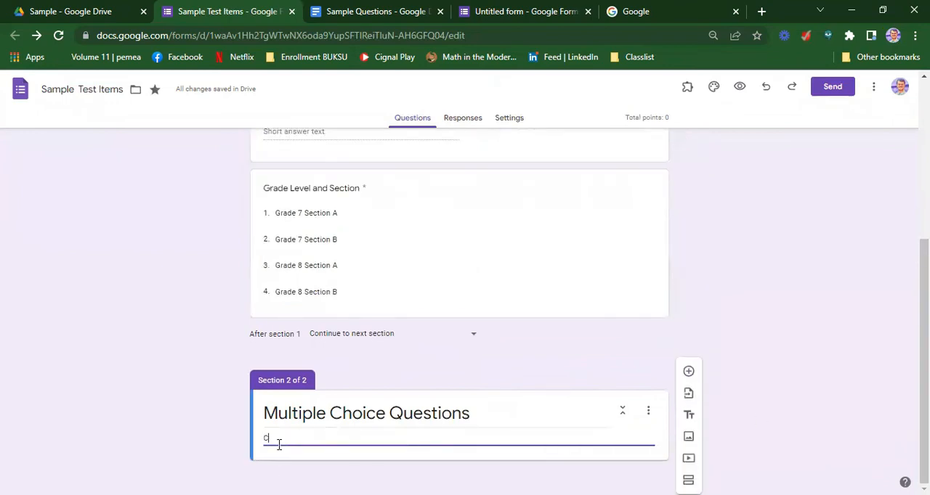
pyautogui.write('irections: Choose the button that corresp')
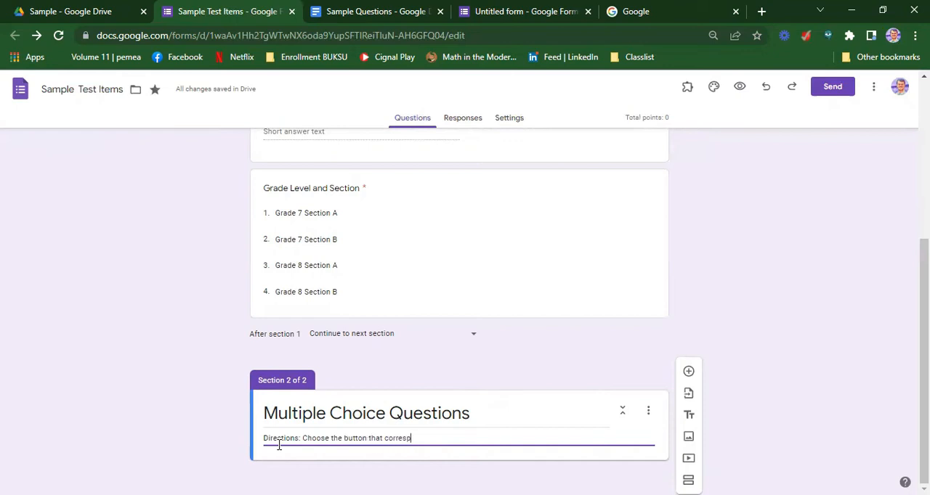
pyautogui.write('onds to the corre')
pyautogui.write('swer')
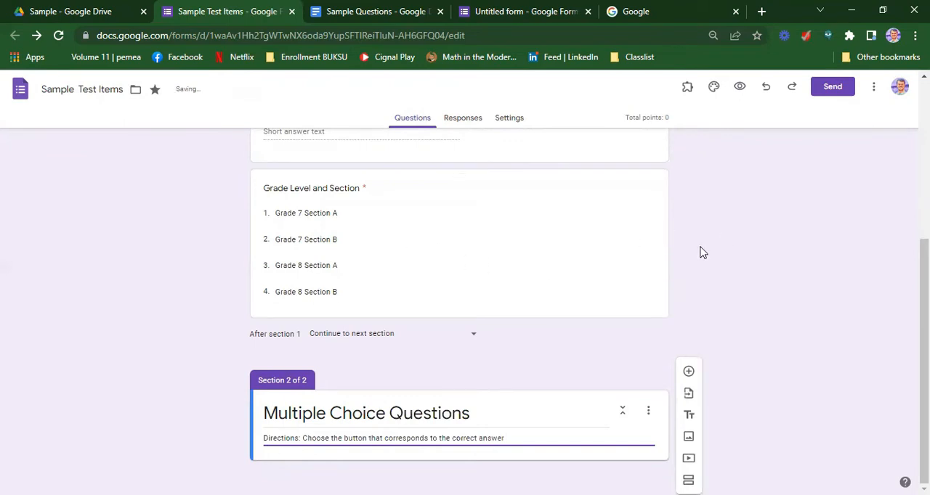
# Add a multiple choice question to section 2 and copy its text "Which best define assessment?" from the Sample Questions document in Google Docs
pyautogui.click(688, 371)
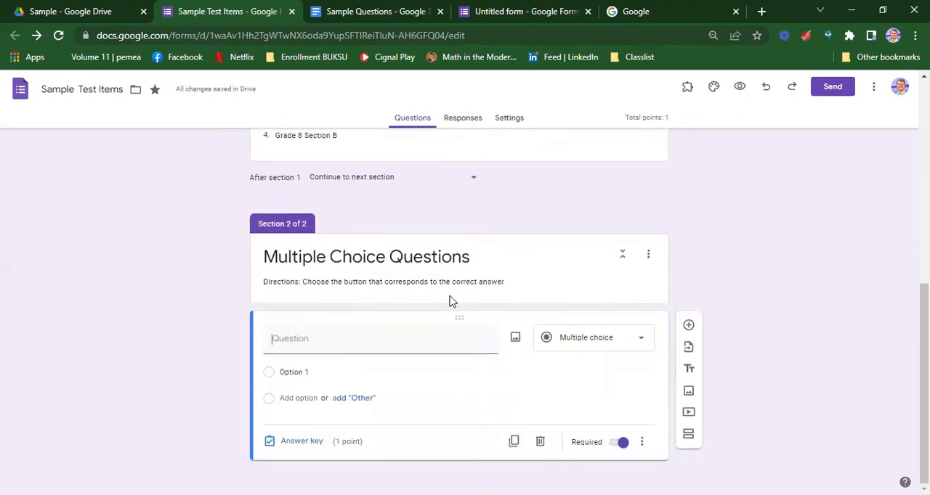
pyautogui.click(351, 12)
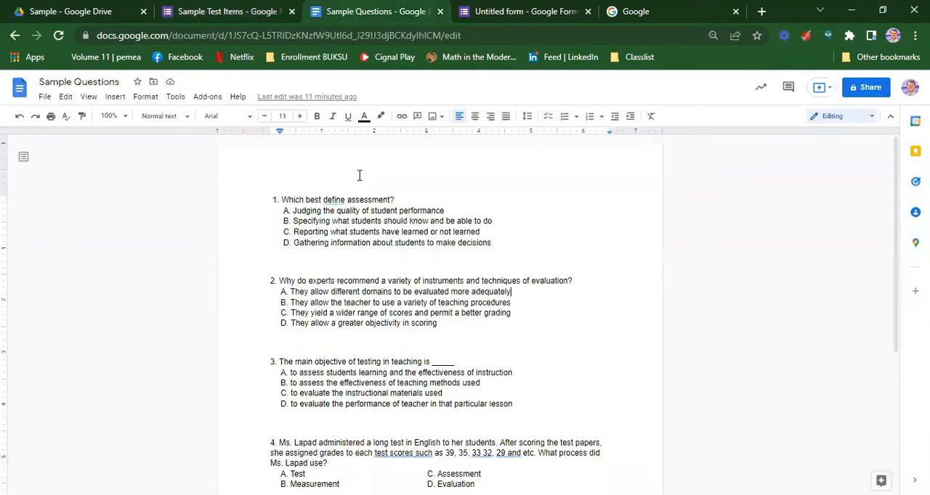
pyautogui.scroll(-3, 662, 238)
pyautogui.scroll(3, 667, 248)
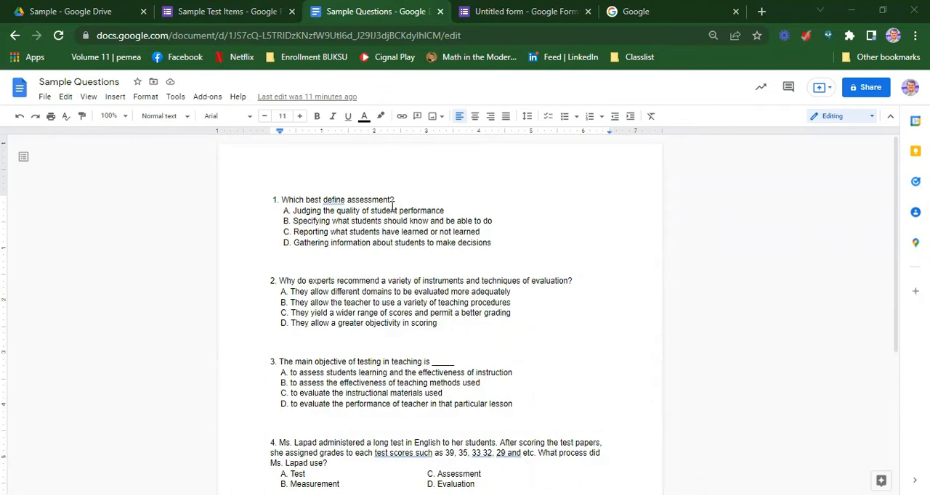
pyautogui.moveTo(394, 200); pyautogui.dragTo(281, 198)
pyautogui.hotkey('ctrl', 'c')
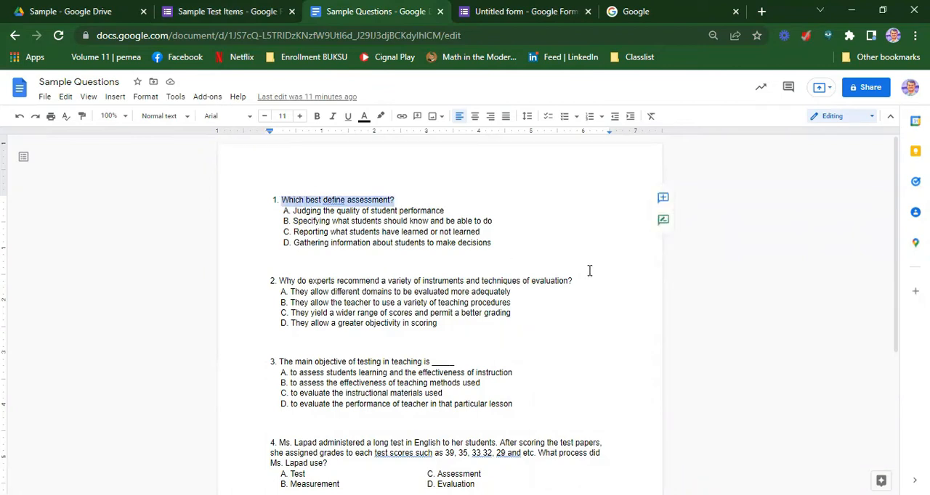
pyautogui.click(222, 12)
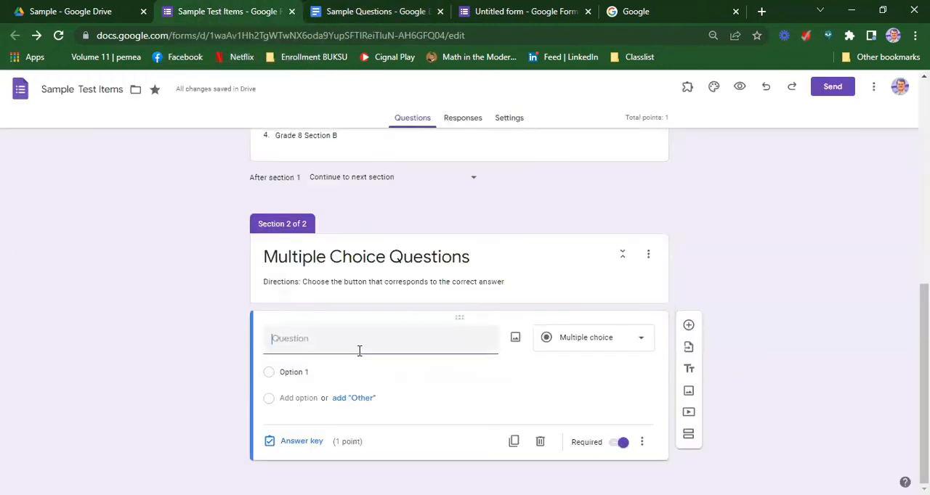
pyautogui.hotkey('ctrl', 'v')
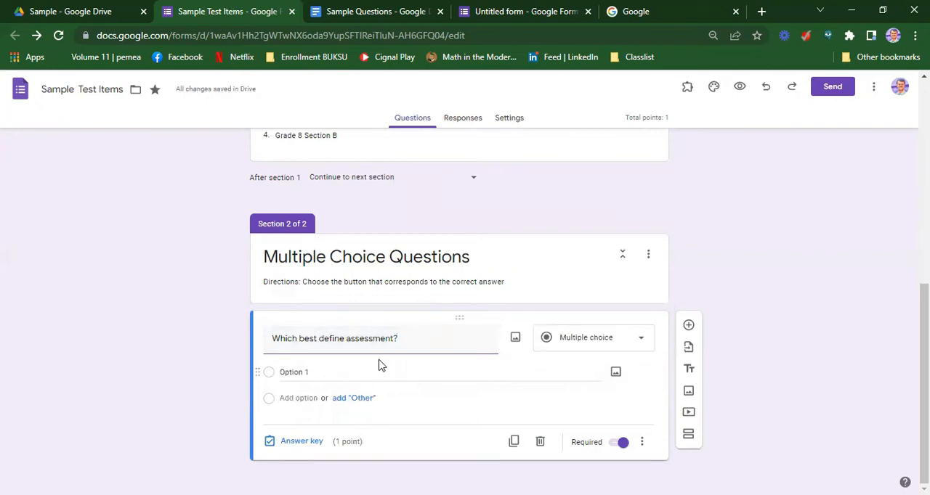
# Copy the four answer choices of question 1 from the Sample Questions document into the options of "Which best define assessment?"
pyautogui.click(362, 12)
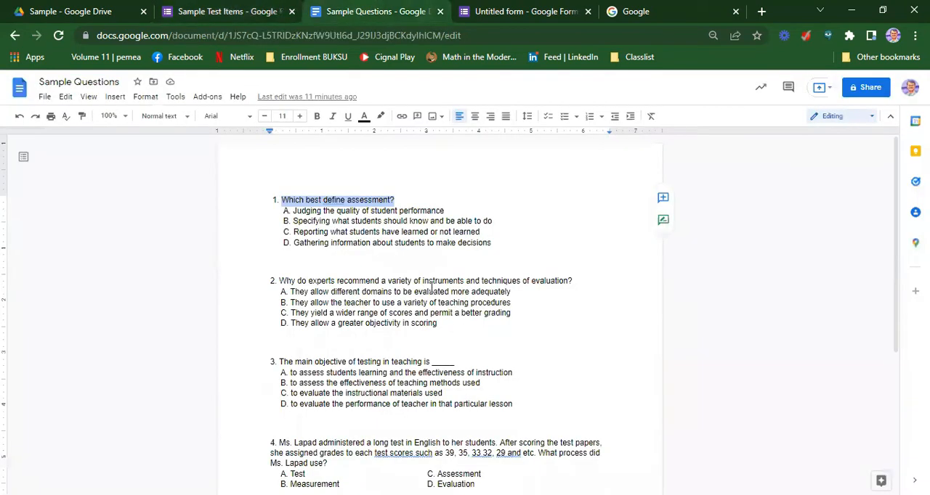
pyautogui.moveTo(486, 244); pyautogui.dragTo(291, 216)
pyautogui.hotkey('ctrl', 'c')
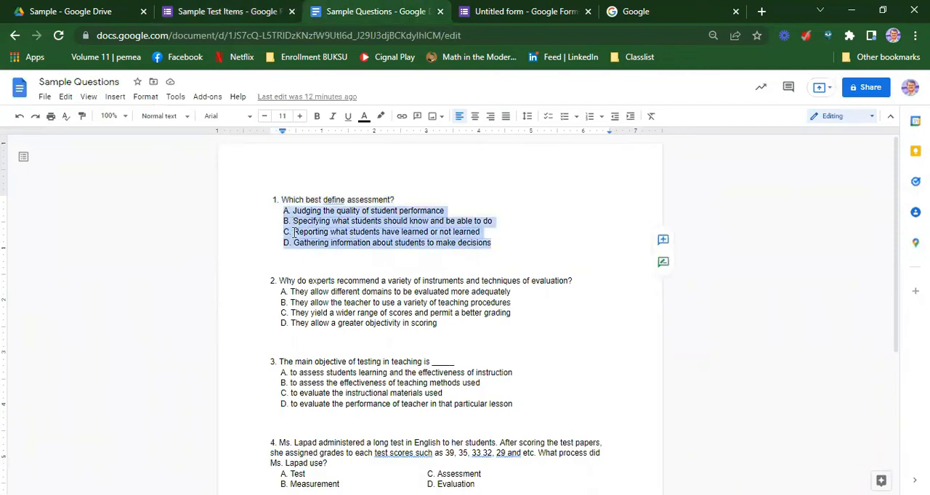
pyautogui.click(207, 11)
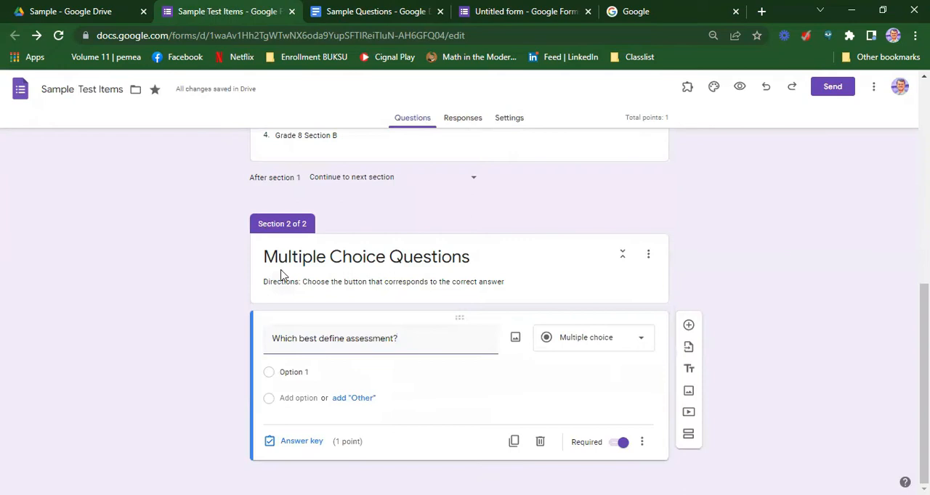
pyautogui.click(291, 372)
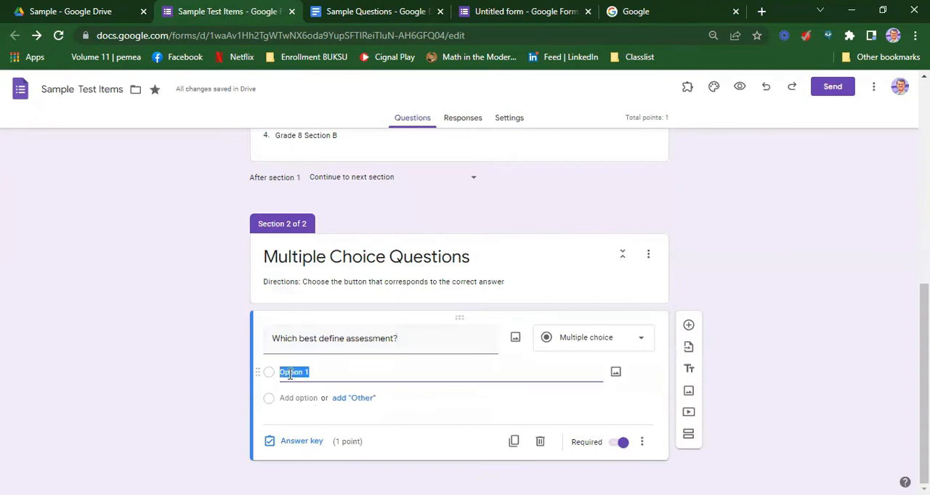
pyautogui.hotkey('ctrl', 'v')
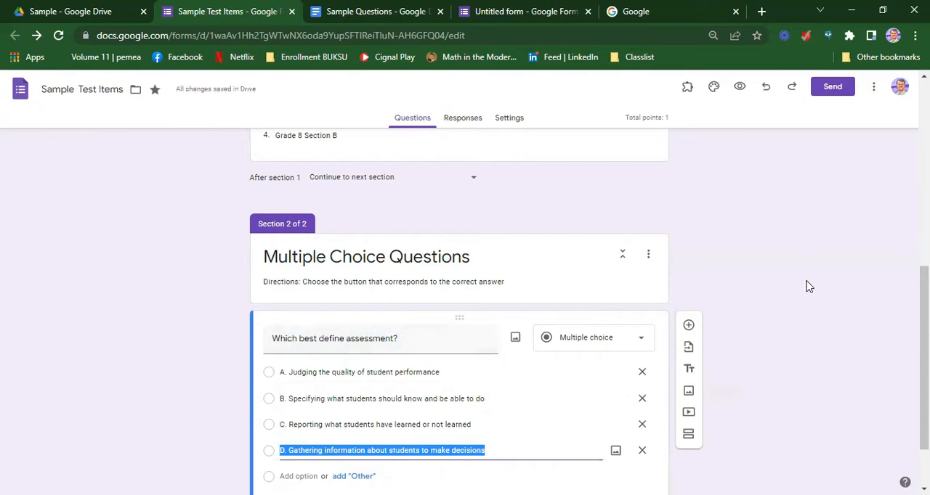
# Turn on shuffled option order for the "Which best define assessment?" question
pyautogui.scroll(-1, 807, 286)
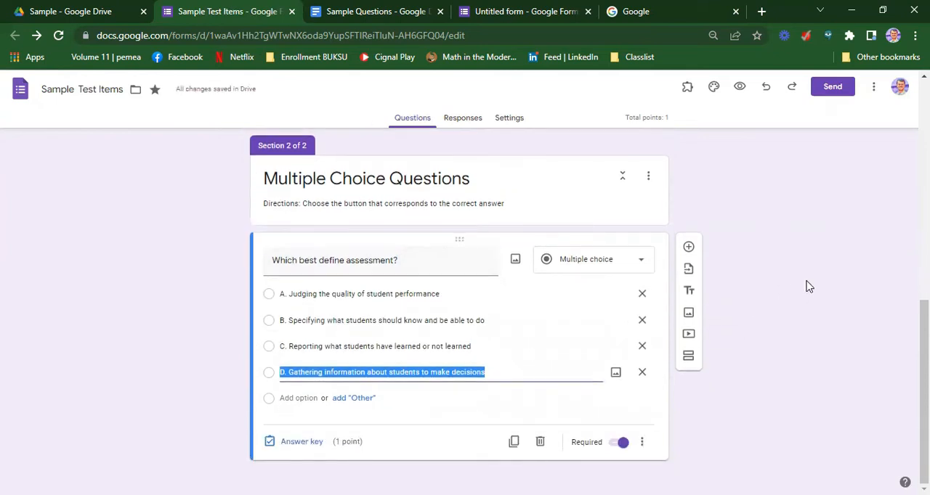
pyautogui.click(643, 443)
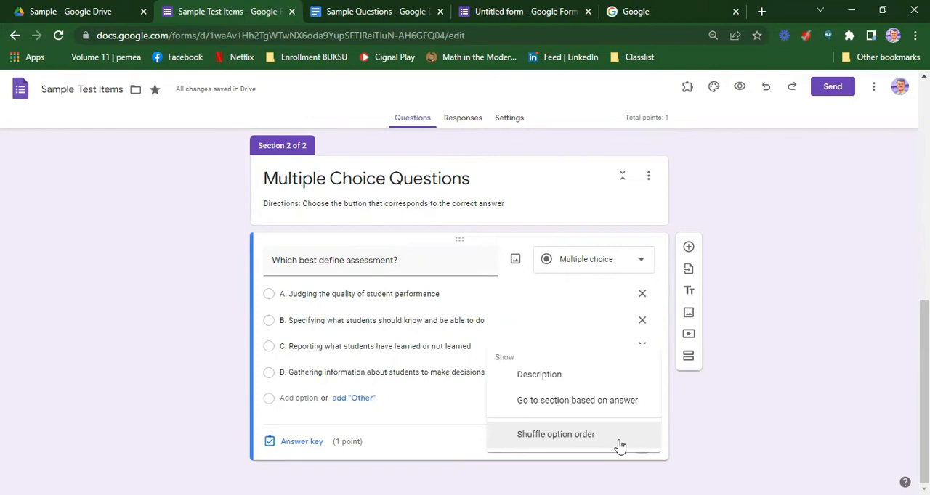
pyautogui.click(619, 444)
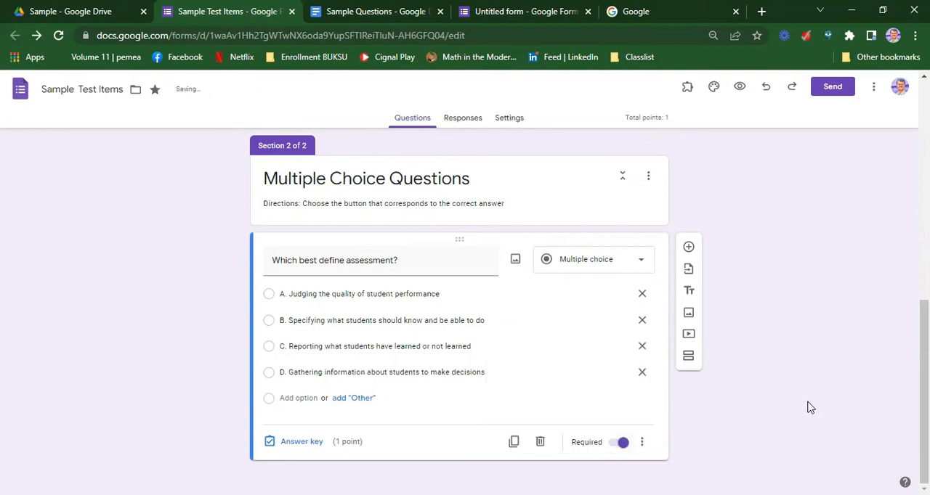
# Remove the "A." and "B." letter prefixes from the first two options of "Which best define assessment?"
pyautogui.click(287, 294)
pyautogui.click(290, 293)
pyautogui.press('BackSpace')
pyautogui.press('BackSpace')
pyautogui.press('BackSpace')
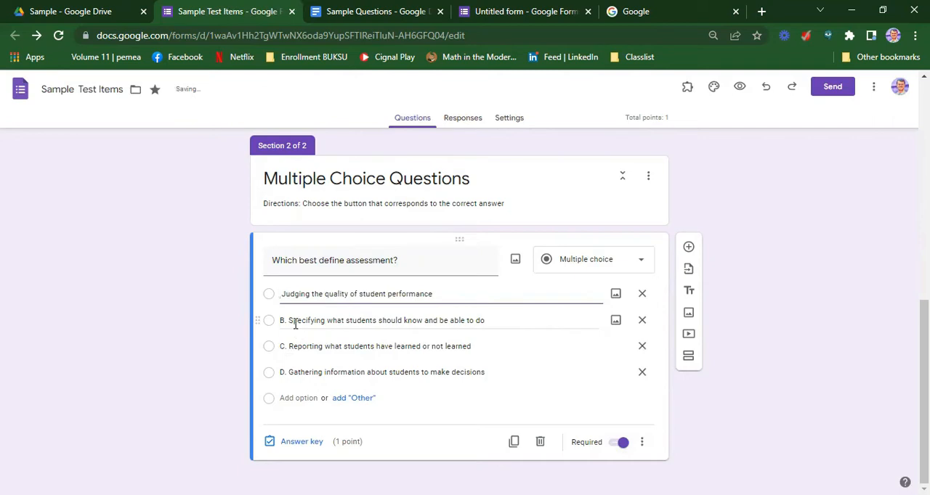
pyautogui.click(295, 324)
pyautogui.click(290, 321)
pyautogui.press('BackSpace')
pyautogui.press('BackSpace')
pyautogui.press('BackSpace')
# Remove the "C." and "D." letter prefixes from the last two options of "Which best define assessment?"
pyautogui.click(287, 344)
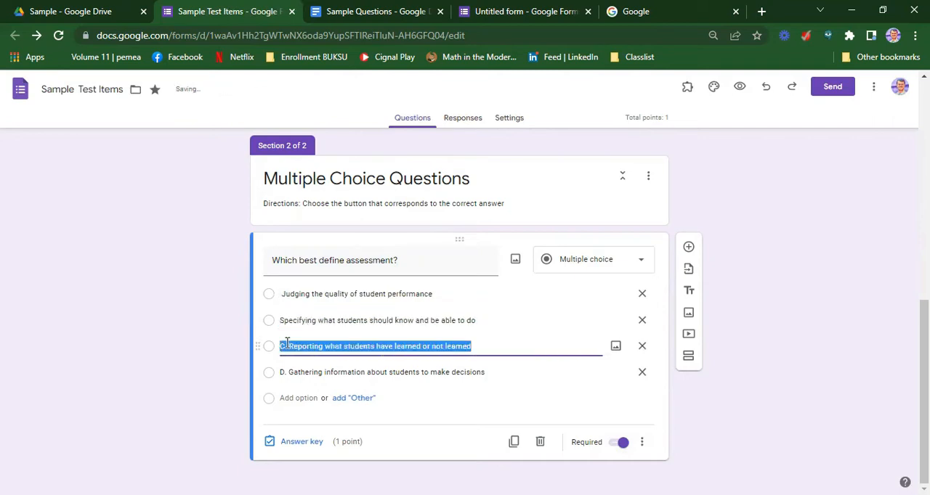
pyautogui.click(287, 346)
pyautogui.press('BackSpace')
pyautogui.press('BackSpace')
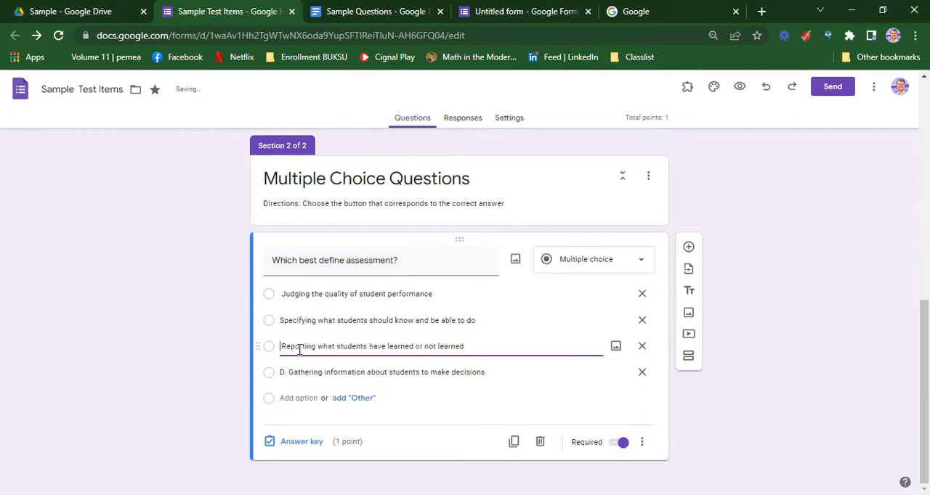
pyautogui.click(290, 373)
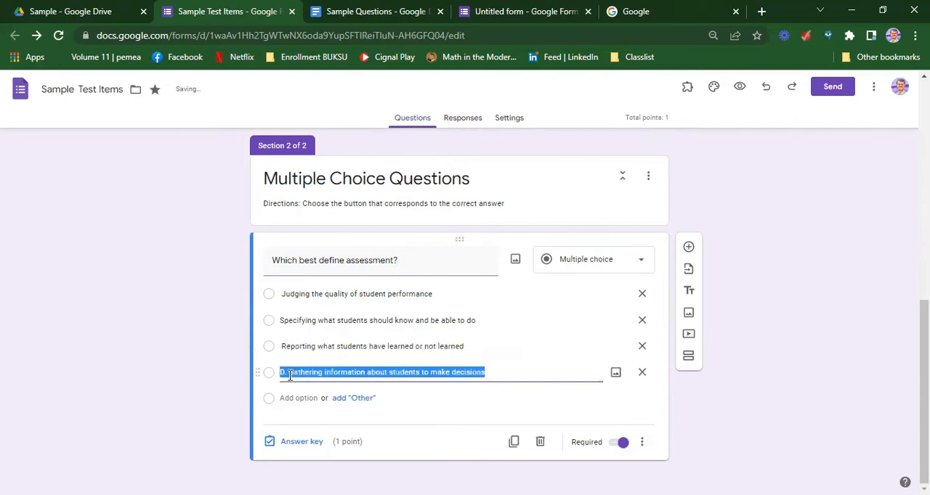
pyautogui.click(289, 375)
pyautogui.press('BackSpace')
pyautogui.press('BackSpace')
pyautogui.press('BackSpace')
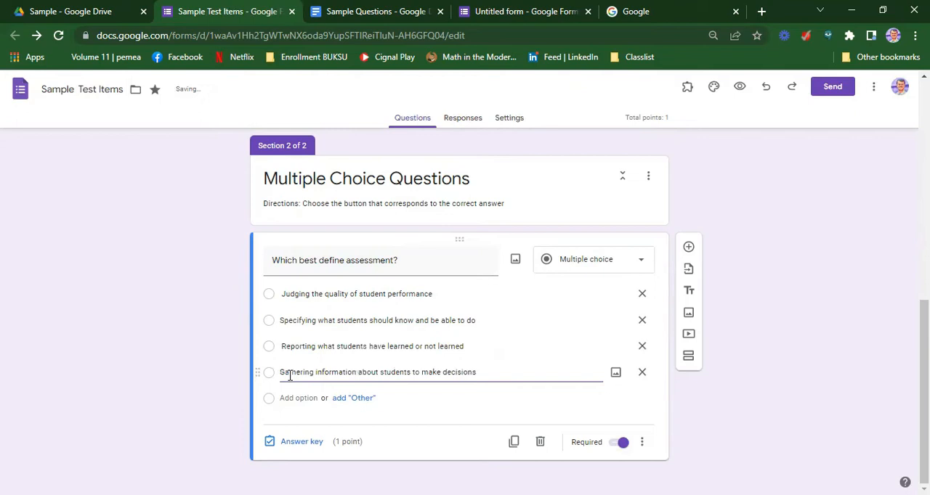
# In the answer key of "Which best define assessment?", mark "Gathering information about students to make decisions" as correct, worth 1 point
pyautogui.click(298, 443)
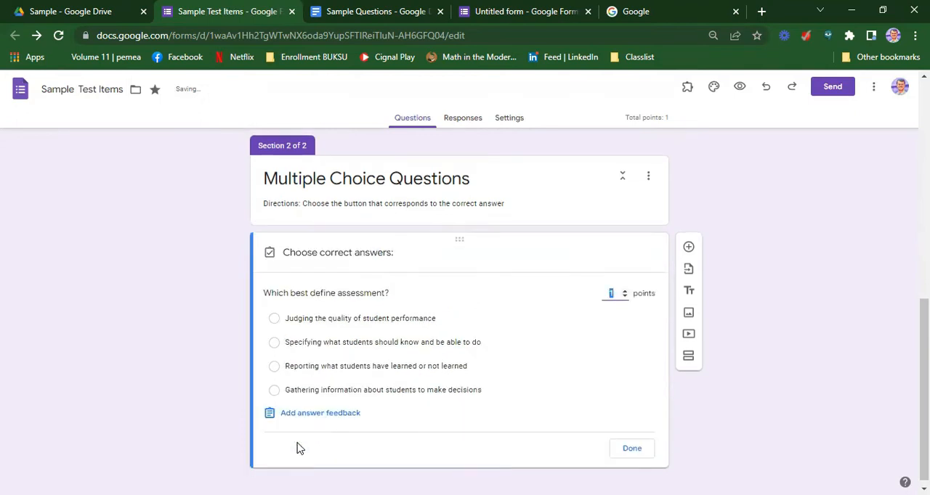
pyautogui.click(625, 291)
pyautogui.click(275, 391)
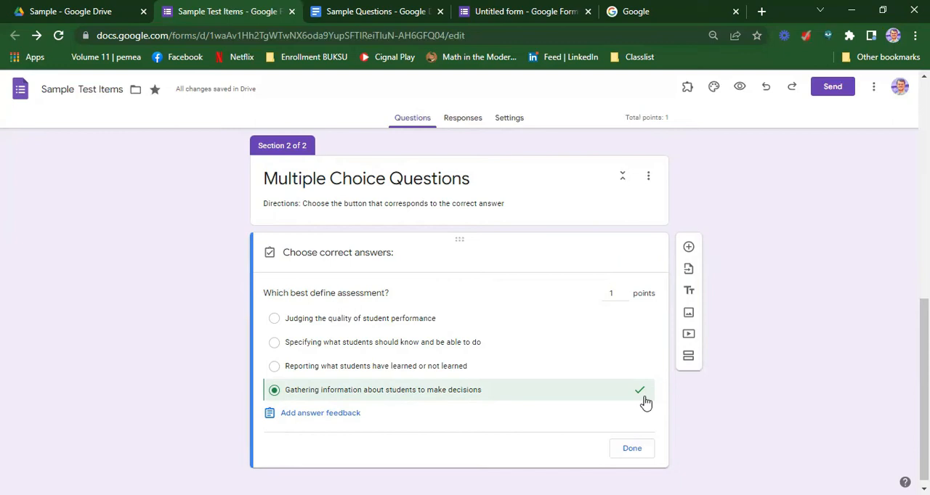
# Try marking the other three options as correct answers too, and unmark them again
pyautogui.click(274, 367)
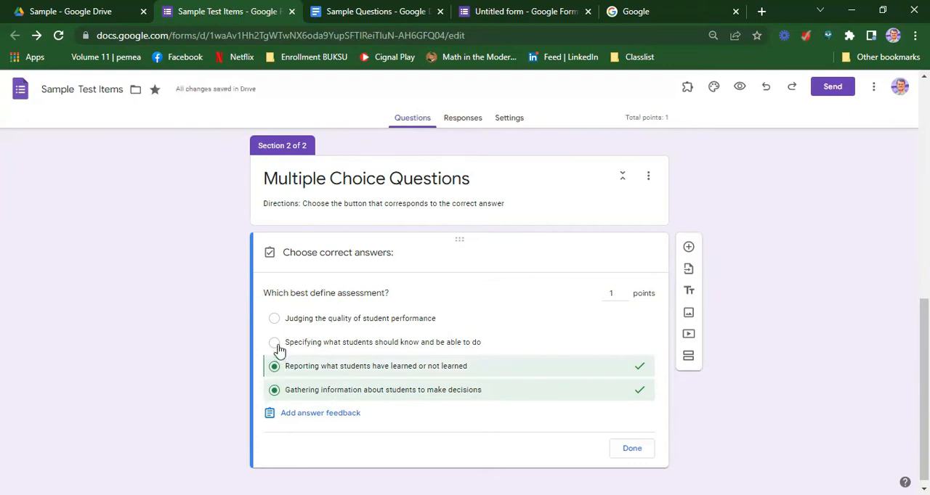
pyautogui.click(274, 343)
pyautogui.click(274, 320)
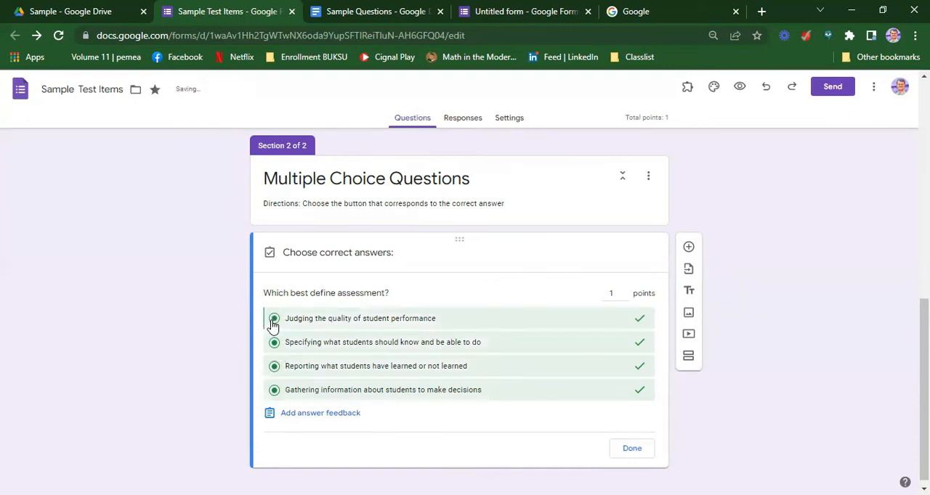
pyautogui.click(274, 319)
pyautogui.click(274, 342)
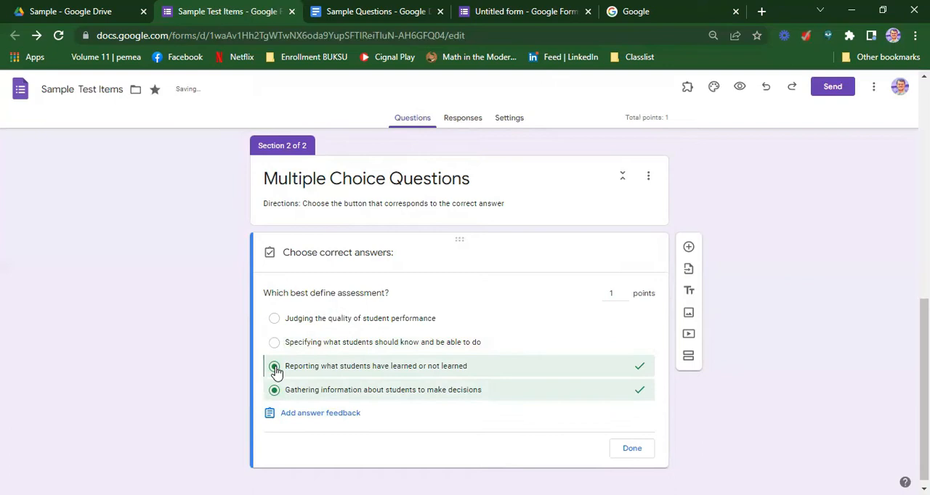
pyautogui.click(275, 368)
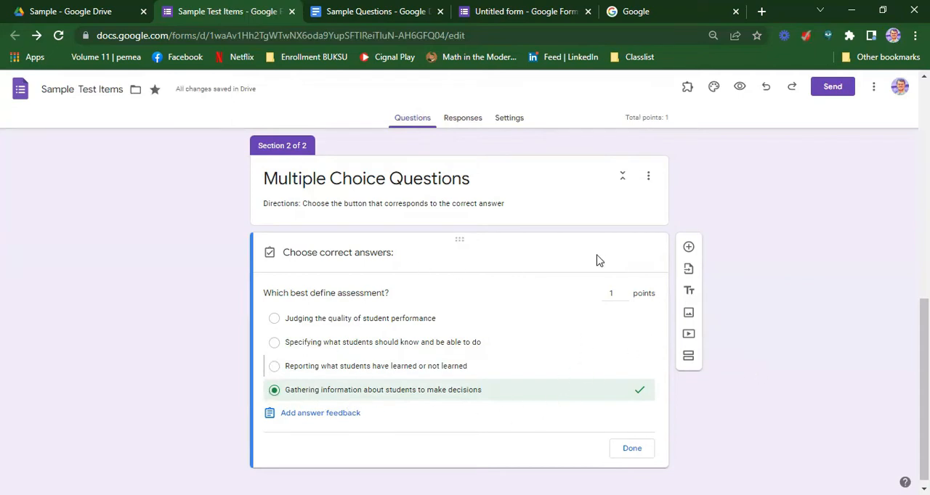
# Finish the answer key of "Which best define assessment?" and return to editing the question
pyautogui.click(631, 450)
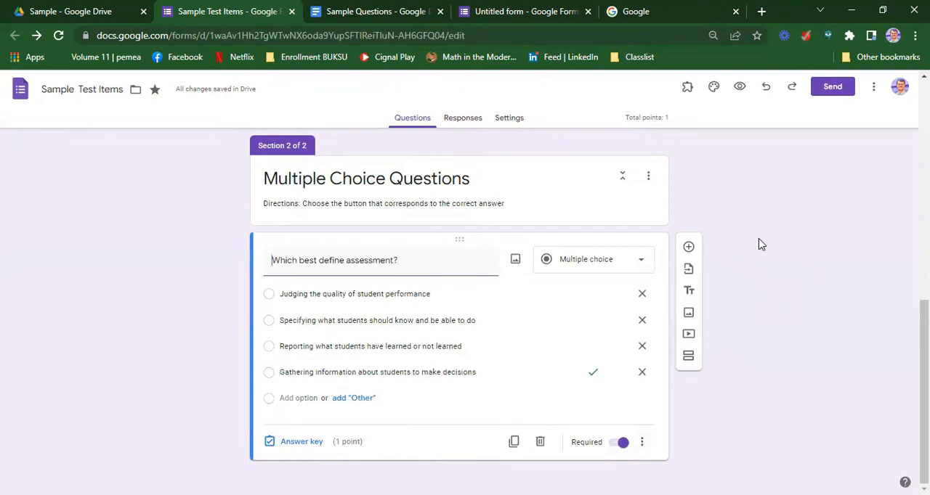
# Add a blank question below "Which best define assessment?" and delete it again
pyautogui.click(689, 249)
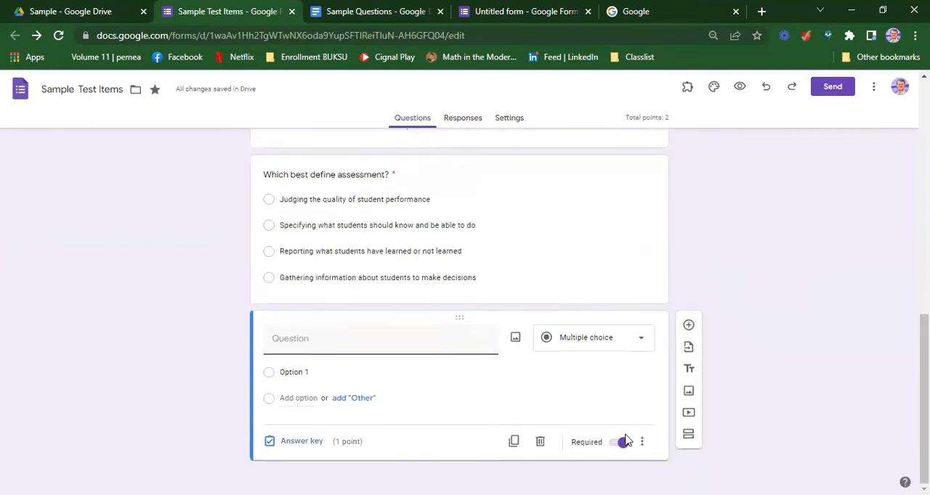
pyautogui.click(541, 444)
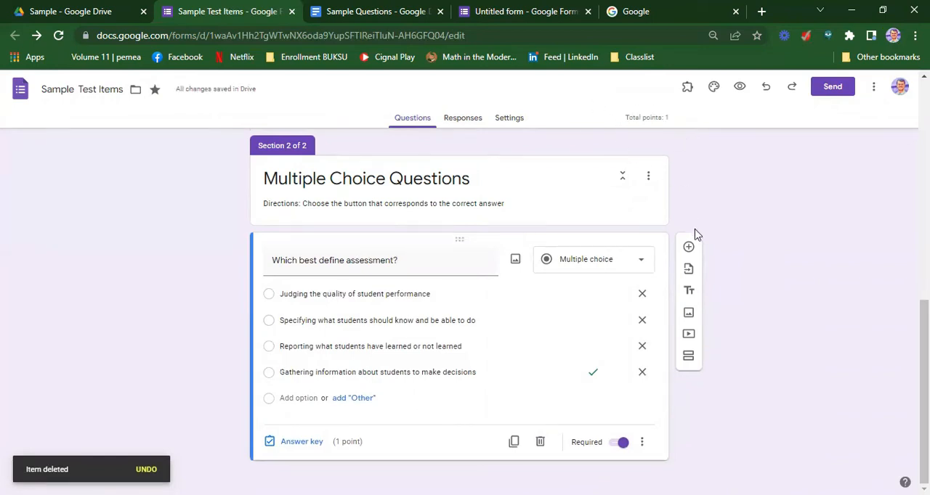
# Add a second multiple choice question with the text "Why do experts recommend a variety of instruments and techniques of evaluation?" copied from the Sample Questions document
pyautogui.click(688, 249)
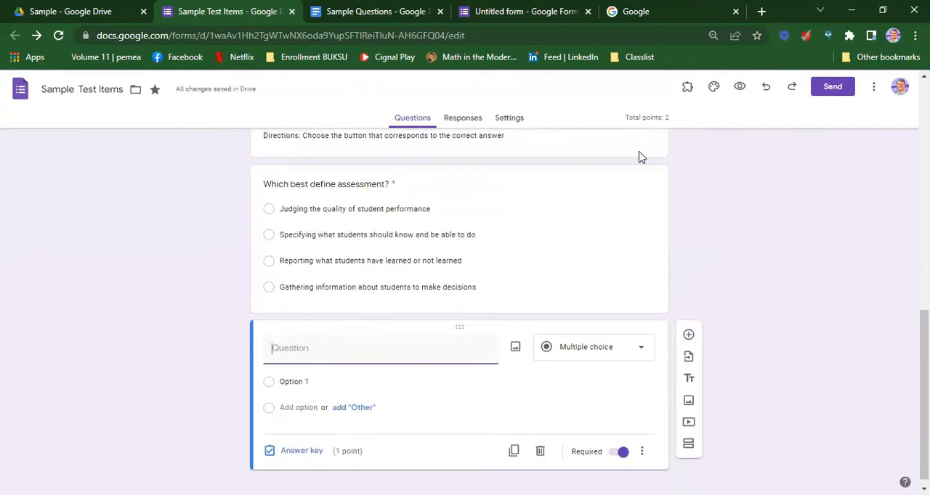
pyautogui.click(367, 15)
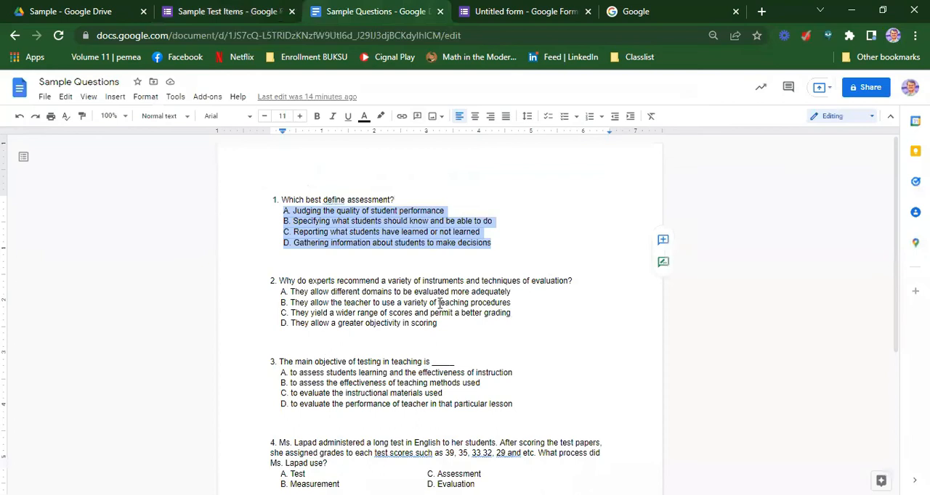
pyautogui.moveTo(573, 282); pyautogui.dragTo(282, 286)
pyautogui.hotkey('ctrl', 'c')
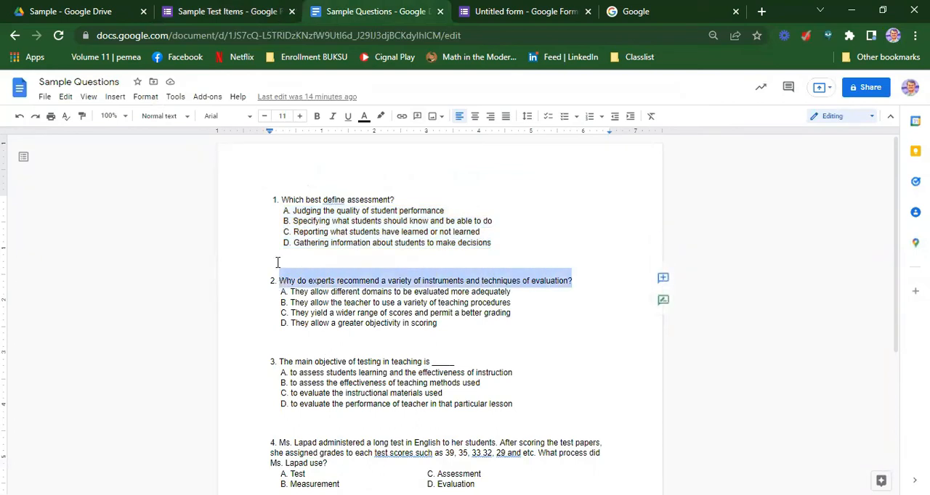
pyautogui.click(190, 11)
pyautogui.click(296, 348)
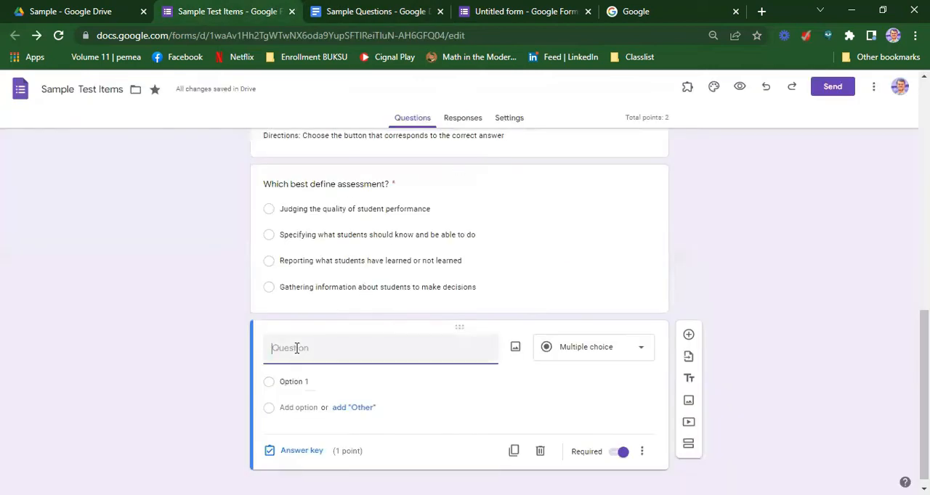
pyautogui.hotkey('ctrl', 'v')
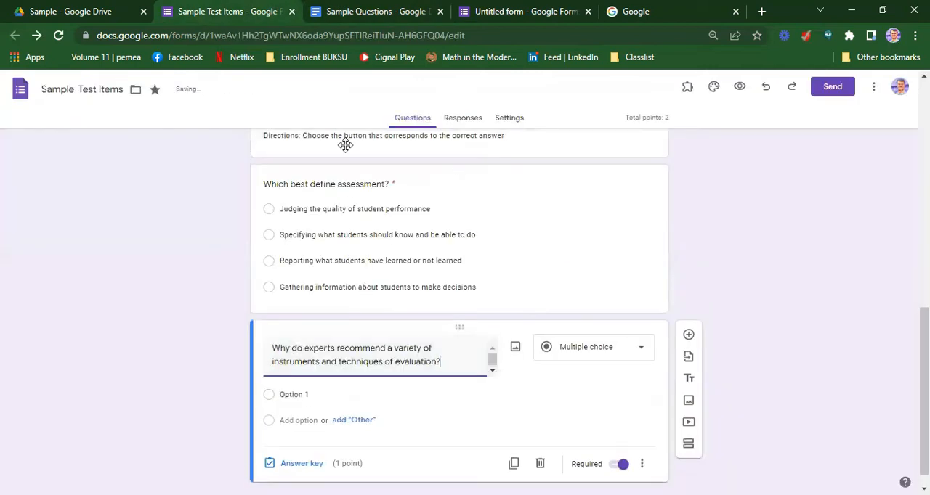
# Copy the four answer choices of question 2 from the Sample Questions document into the second question's options
pyautogui.click(365, 12)
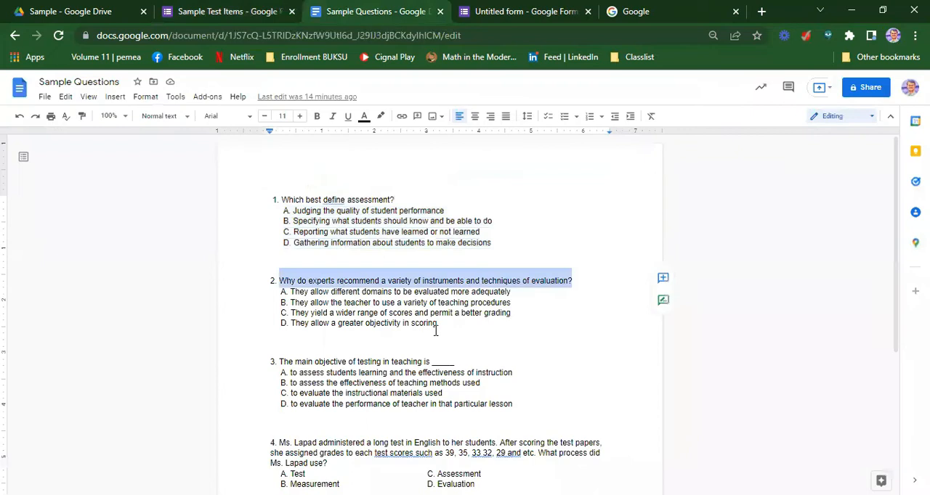
pyautogui.moveTo(437, 323); pyautogui.dragTo(277, 293)
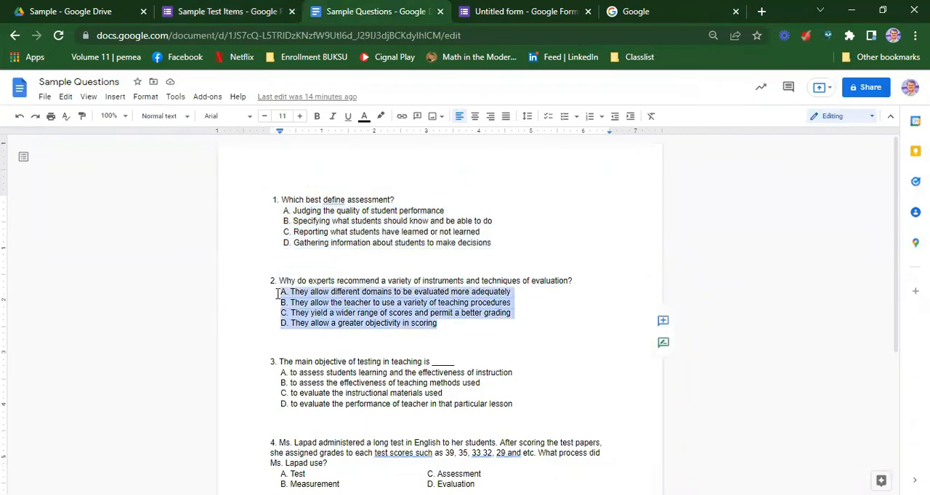
pyautogui.hotkey('ctrl', 'c')
pyautogui.click(225, 11)
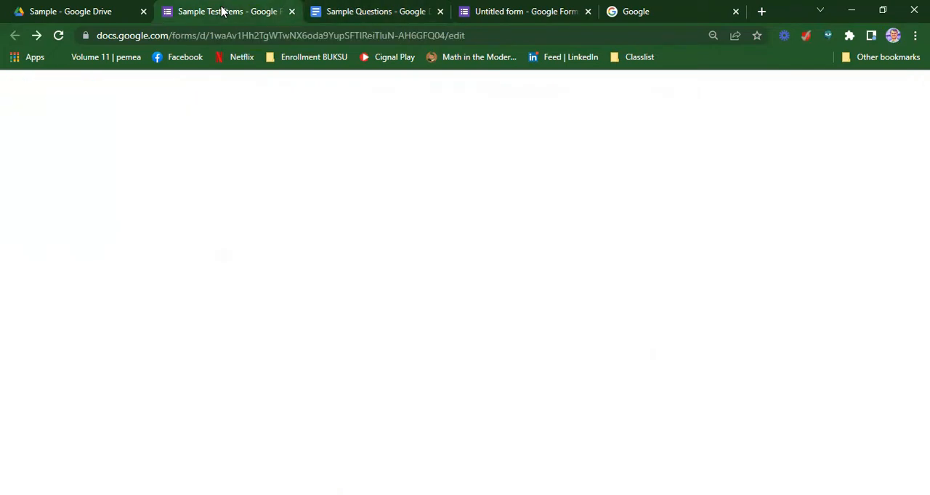
pyautogui.click(305, 394)
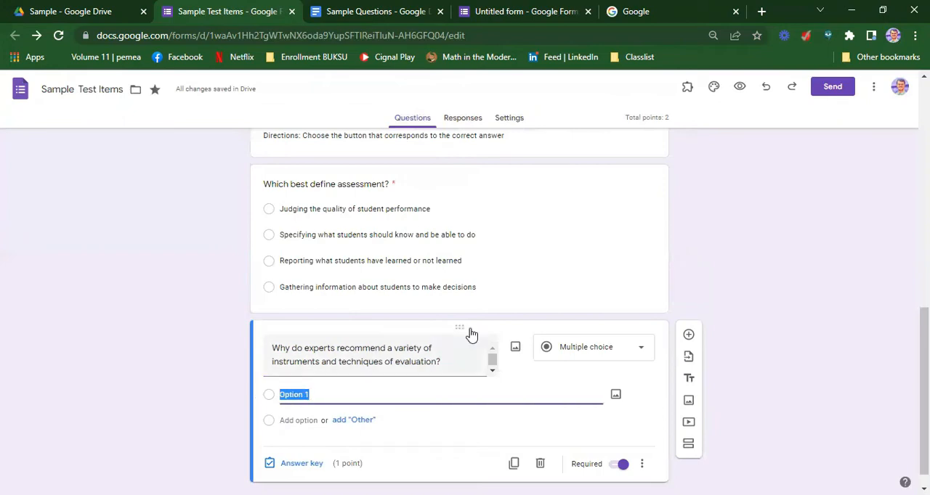
pyautogui.hotkey('ctrl', 'v')
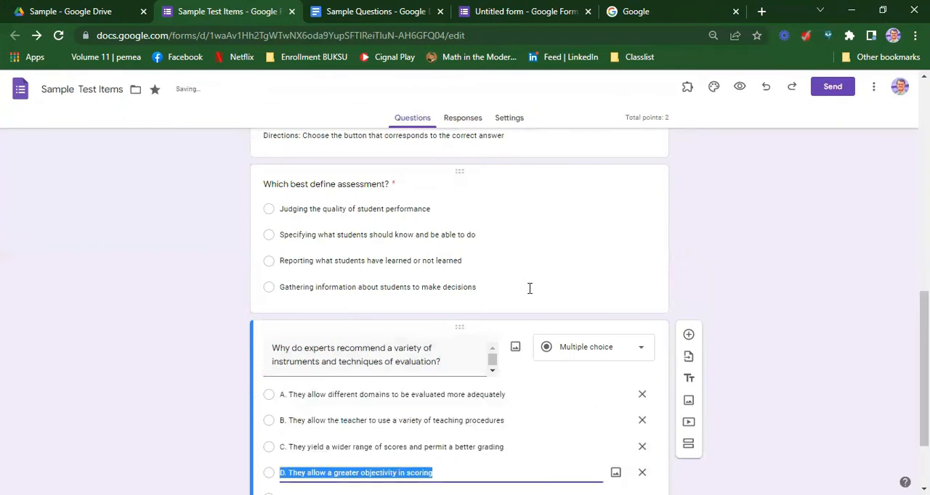
# Turn on shuffled option order for the question about the variety of evaluation instruments and techniques
pyautogui.scroll(-2, 480, 326)
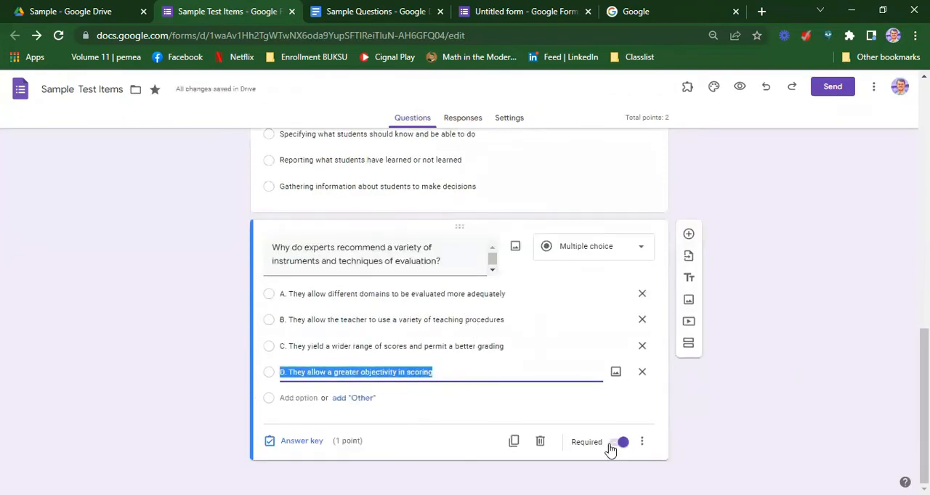
pyautogui.click(642, 441)
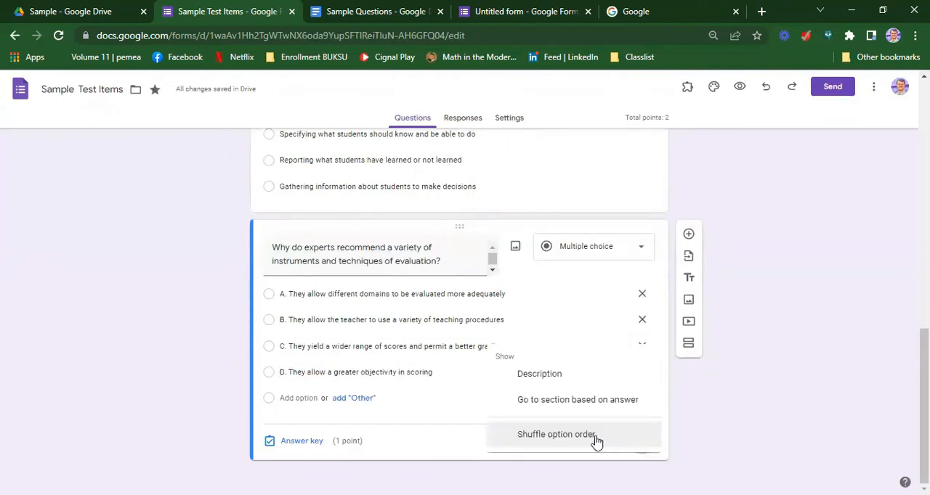
pyautogui.click(586, 436)
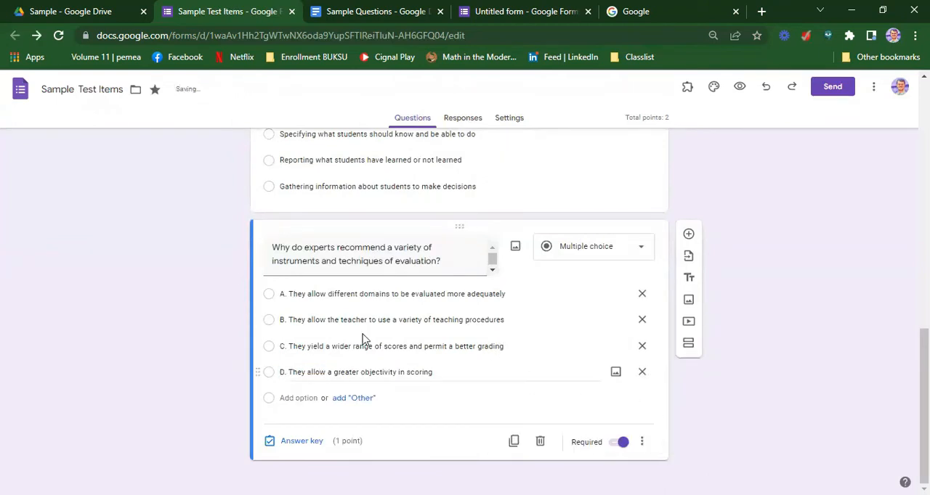
# Remove the "A. " prefix from the first option of the question about the variety of evaluation instruments and techniques
pyautogui.click(289, 294)
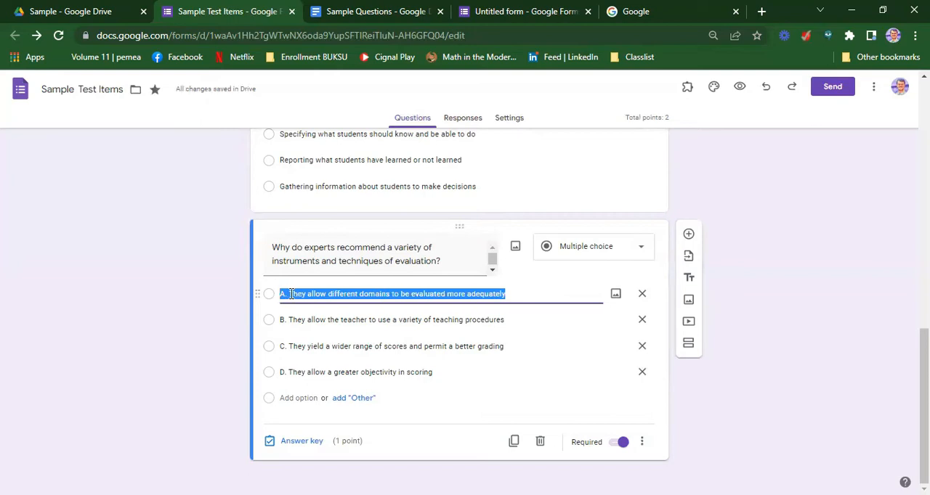
pyautogui.click(289, 293)
pyautogui.press('BackSpace')
pyautogui.press('BackSpace')
pyautogui.press('BackSpace')
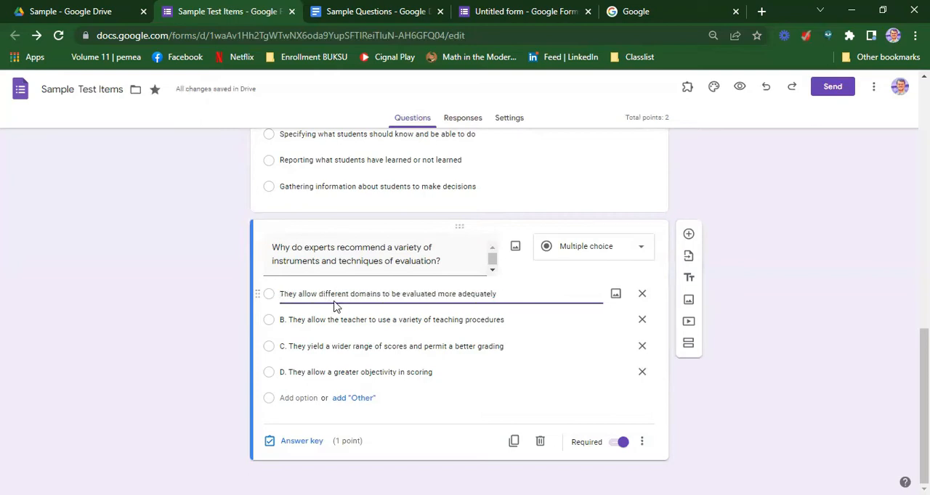
# Remove the "B. " prefix from the option "They allow the teacher to use a variety of teaching procedures"
pyautogui.click(287, 322)
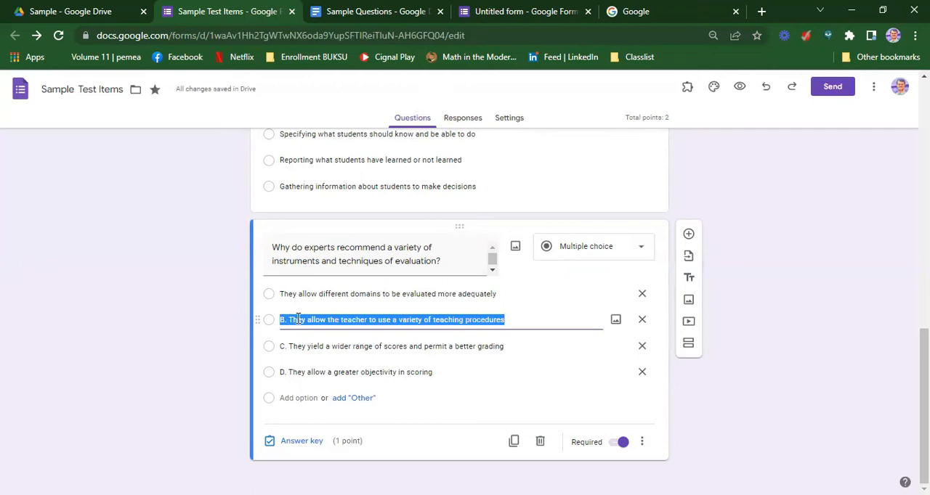
pyautogui.click(295, 321)
pyautogui.press('BackSpace')
pyautogui.press('BackSpace')
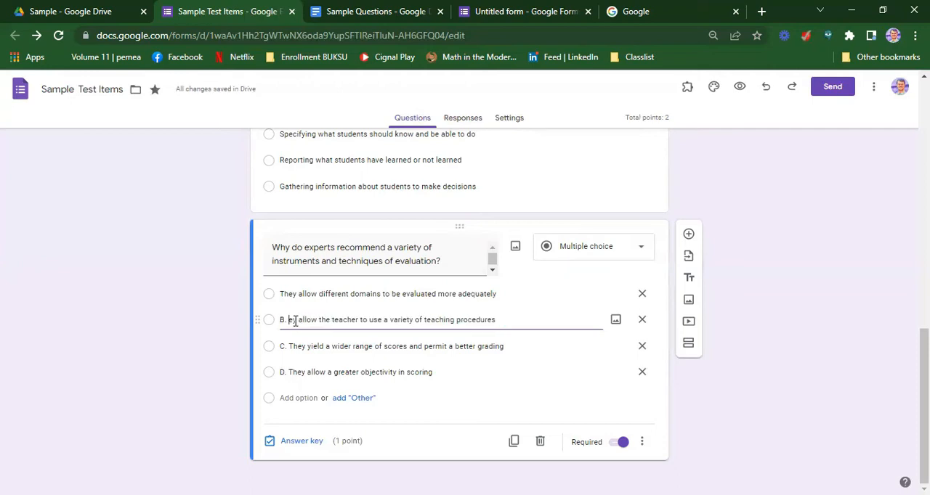
pyautogui.hotkey('ctrl', 'z')
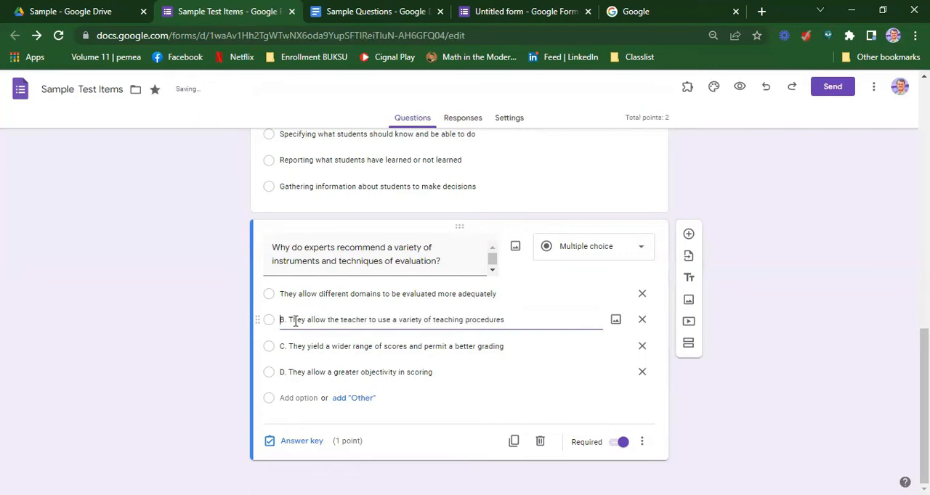
pyautogui.press('BackSpace')
pyautogui.press('BackSpace')
pyautogui.press('BackSpace')
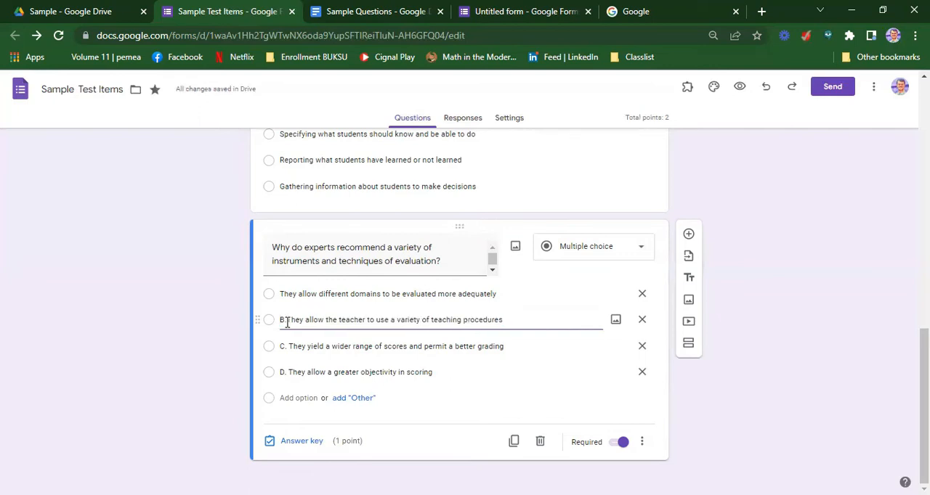
# Remove the "C. " and "D. " prefixes from the third and fourth options of the evaluation instruments question
pyautogui.click(289, 346)
pyautogui.press('BackSpace')
pyautogui.press('BackSpace')
pyautogui.press('BackSpace')
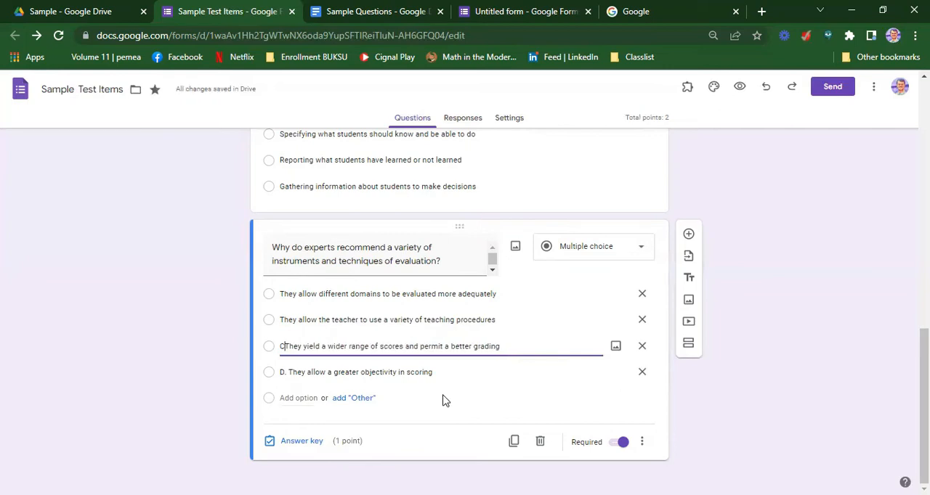
pyautogui.click(289, 374)
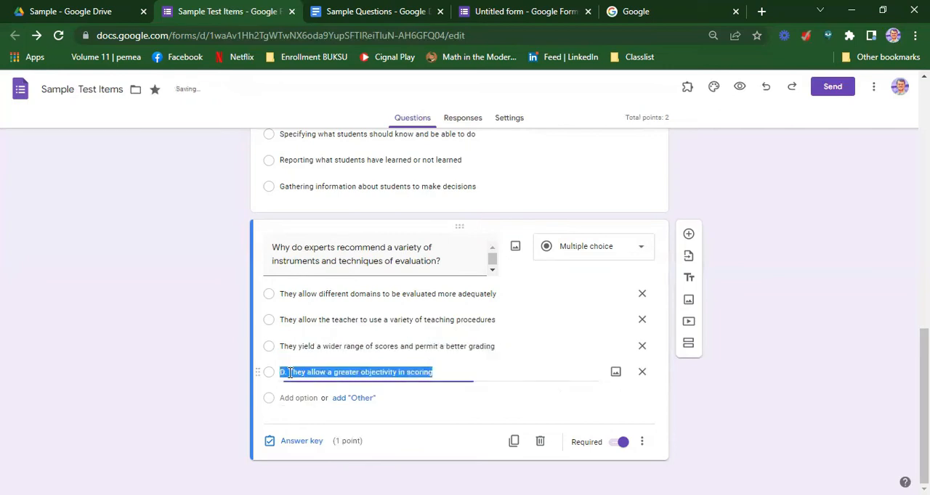
pyautogui.click(287, 373)
pyautogui.press('BackSpace')
pyautogui.press('BackSpace')
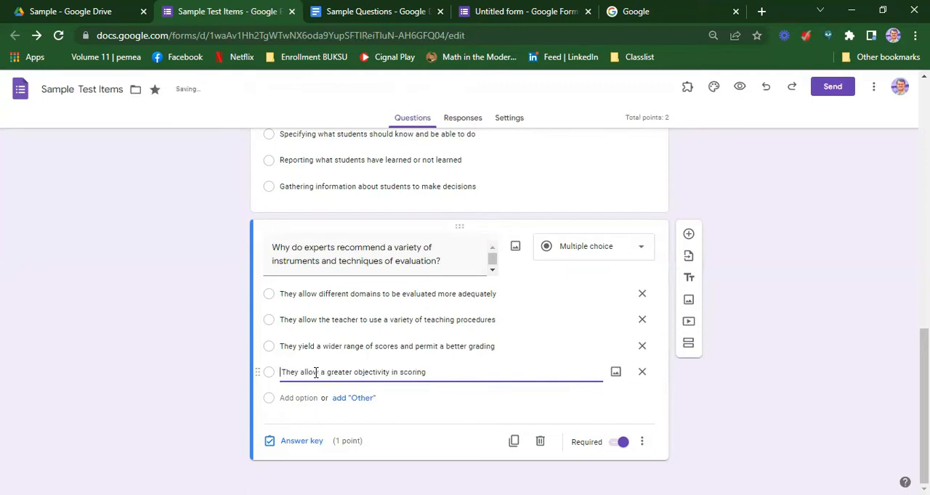
# Set "They allow different domains to be evaluated more adequately" as the correct answer in the second question's answer key
pyautogui.click(299, 445)
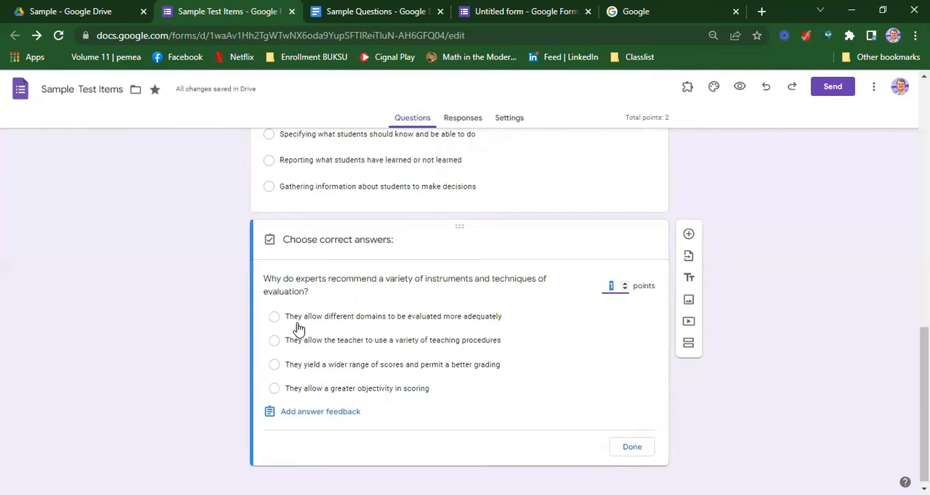
pyautogui.click(274, 318)
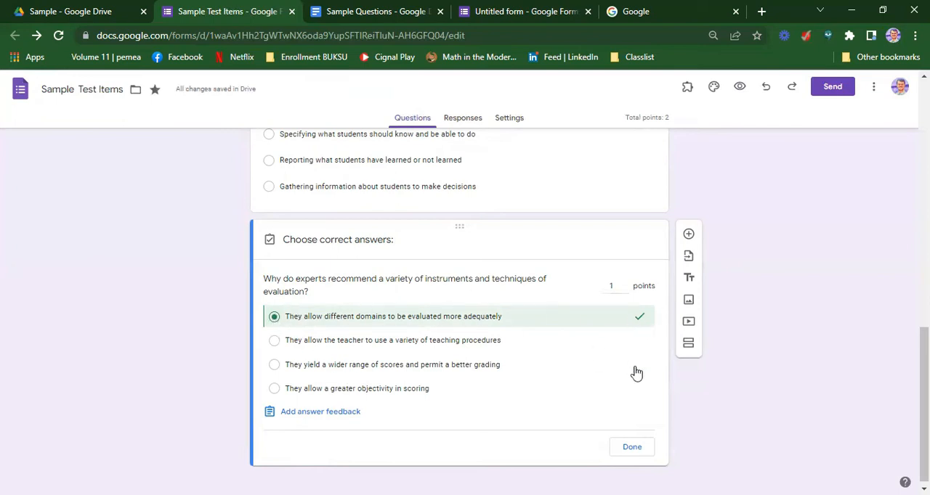
pyautogui.click(632, 448)
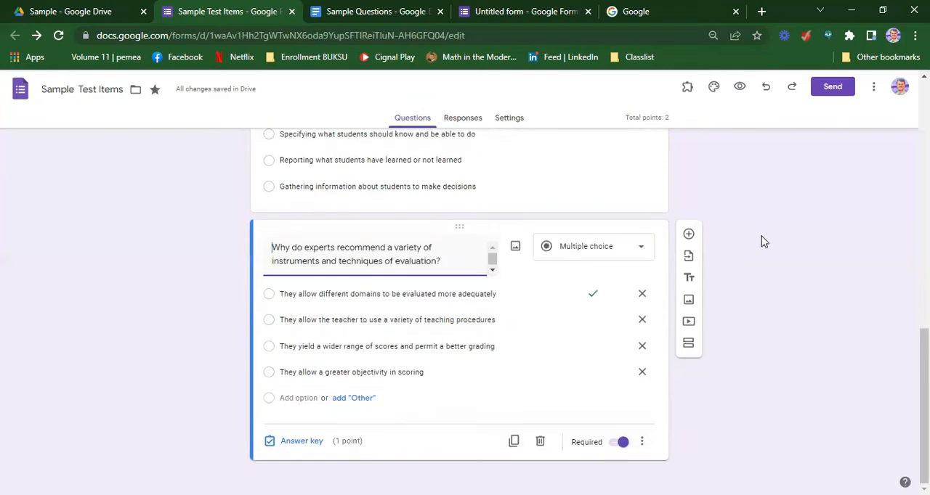
# Add a third multiple choice question with the text "The main objective of testing in teaching is _____" copied from the Sample Questions document
pyautogui.click(690, 237)
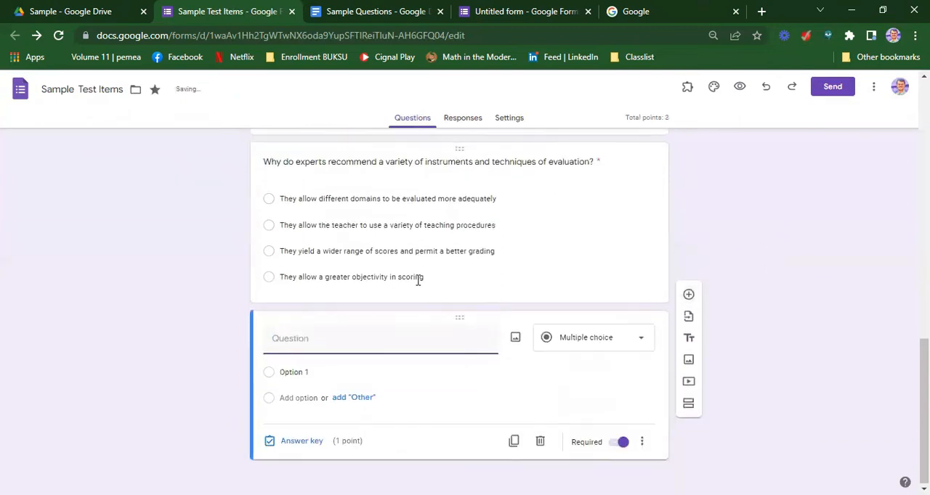
pyautogui.click(358, 13)
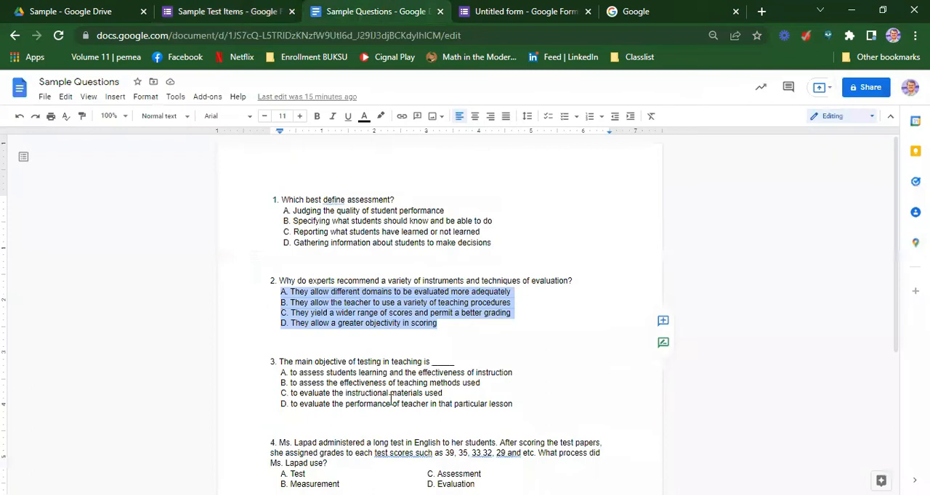
pyautogui.moveTo(453, 364); pyautogui.dragTo(282, 366)
pyautogui.hotkey('ctrl', 'c')
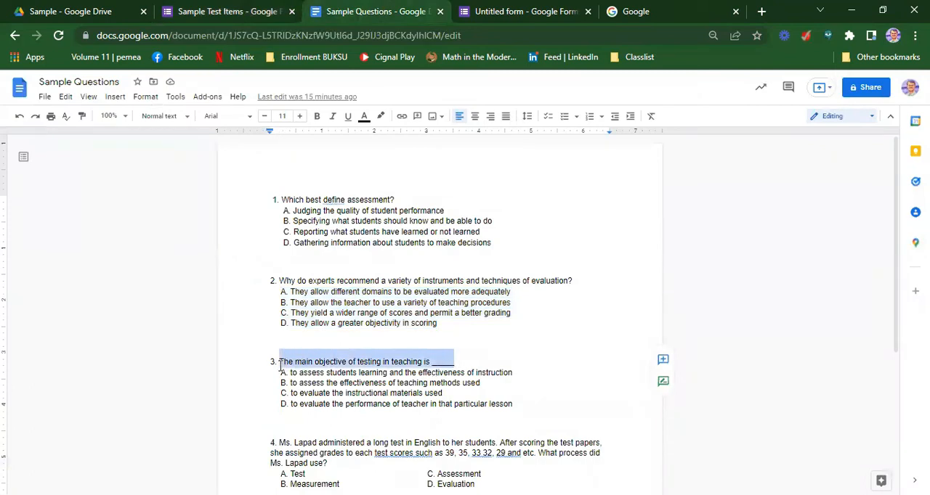
pyautogui.click(201, 19)
pyautogui.hotkey('ctrl', 'v')
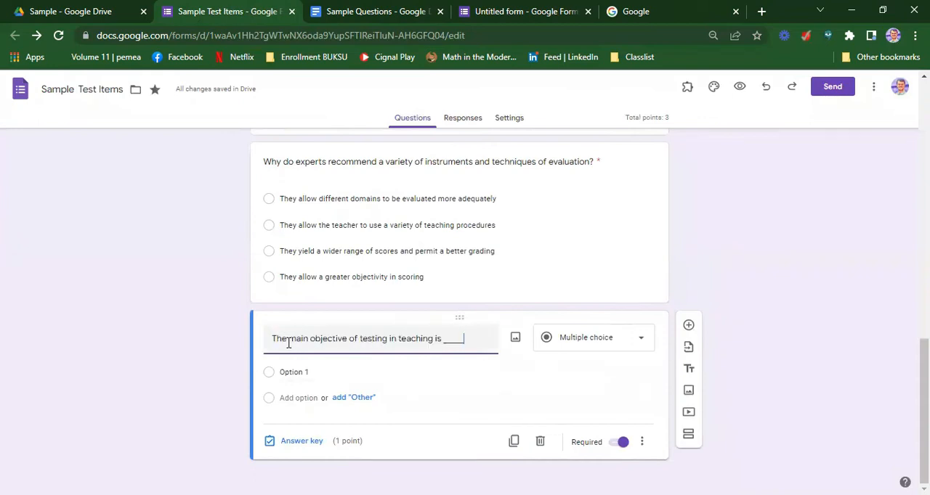
# Copy the four answer choices of question 3 from the Sample Questions document into the third question's options and turn on shuffled option order
pyautogui.click(349, 14)
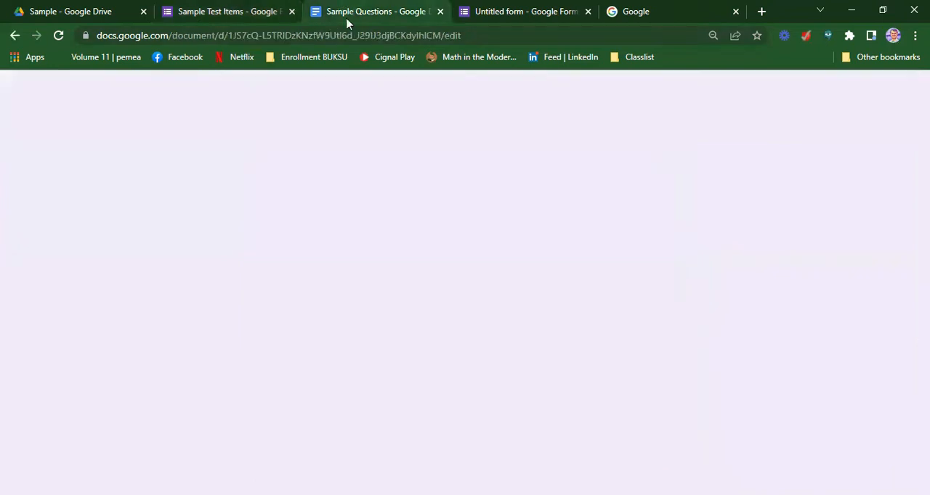
pyautogui.moveTo(522, 401); pyautogui.dragTo(274, 373)
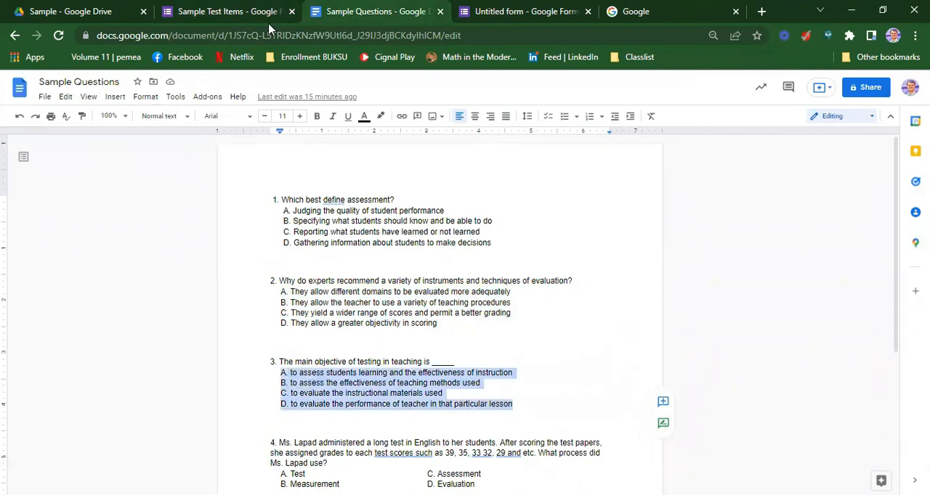
pyautogui.click(210, 11)
pyautogui.click(308, 373)
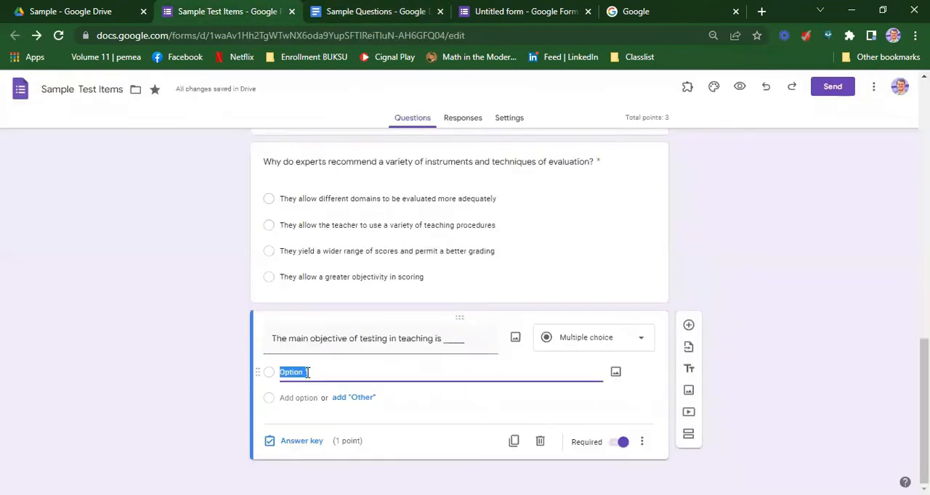
pyautogui.write('A. to assess students learning and the effectiveness of instruction B. to assess the effectiveness of teaching methods used C. to evaluate the instructional materials used D. to evaluate the performance of teacher in that particular lesson')
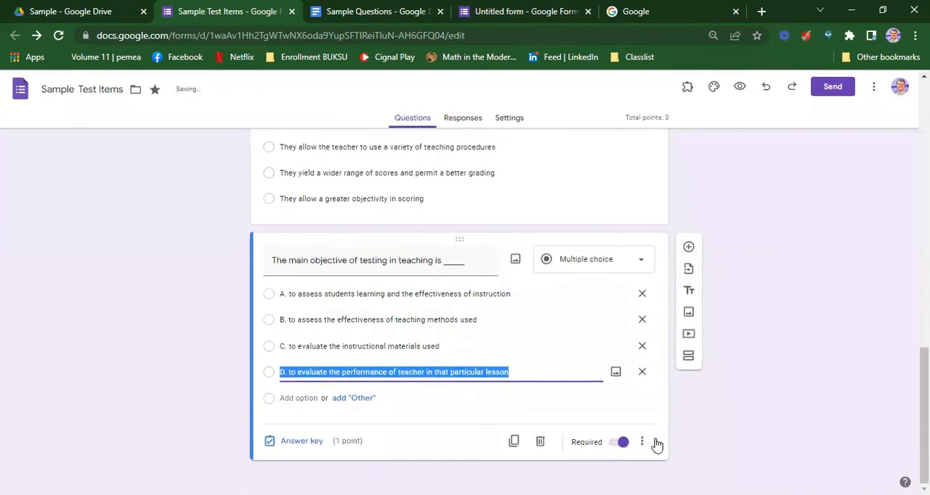
pyautogui.click(642, 443)
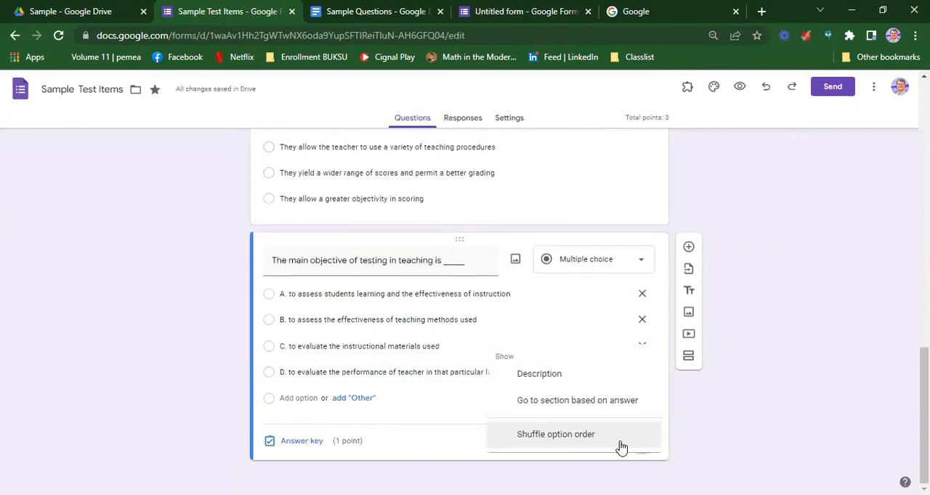
pyautogui.click(617, 434)
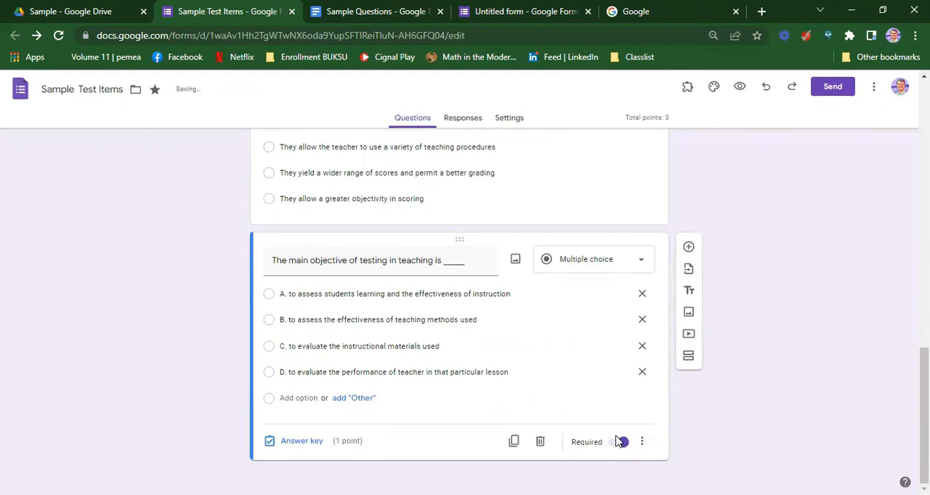
# Remove the "A." and "B. " prefixes from the first two options of the question about the main objective of testing
pyautogui.click(288, 294)
pyautogui.click(287, 294)
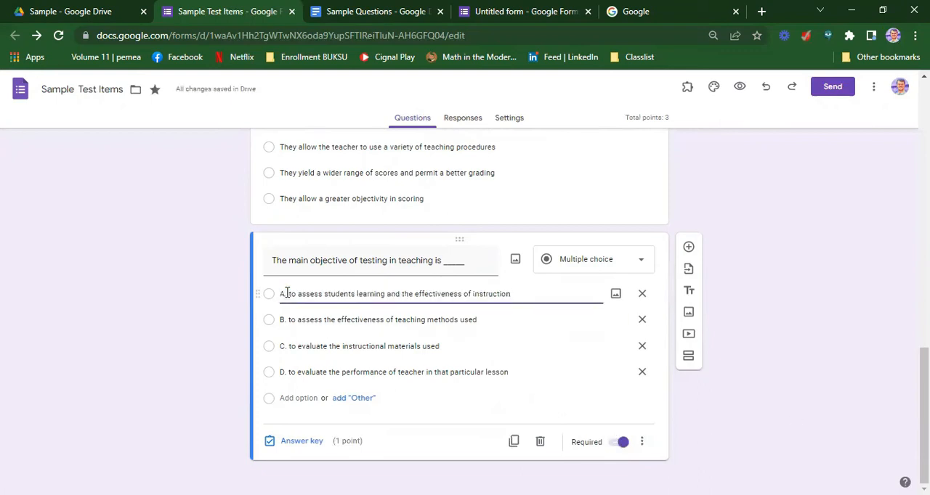
pyautogui.press('BackSpace')
pyautogui.press('BackSpace')
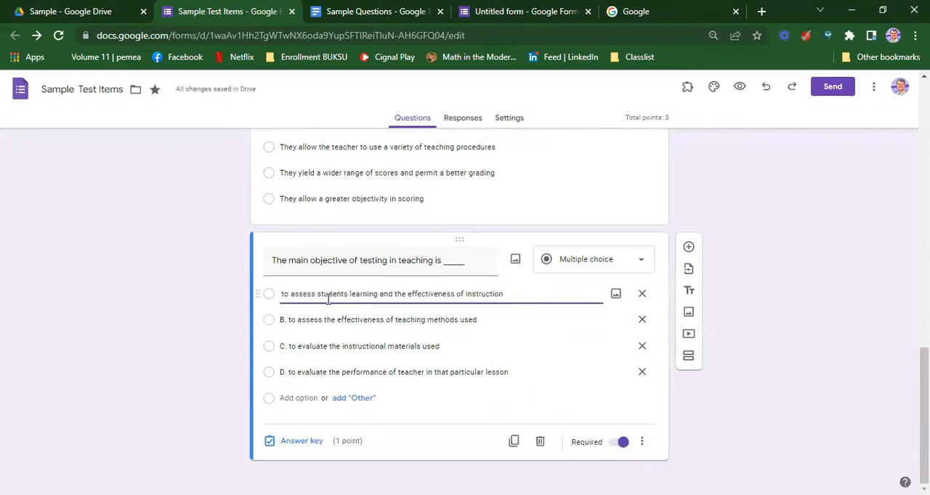
pyautogui.click(289, 323)
pyautogui.click(288, 321)
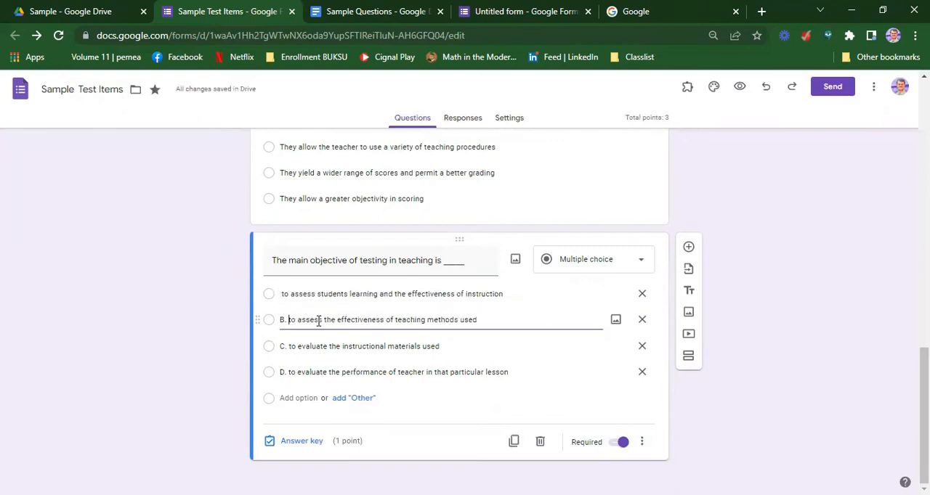
pyautogui.press('BackSpace')
pyautogui.press('BackSpace')
pyautogui.press('BackSpace')
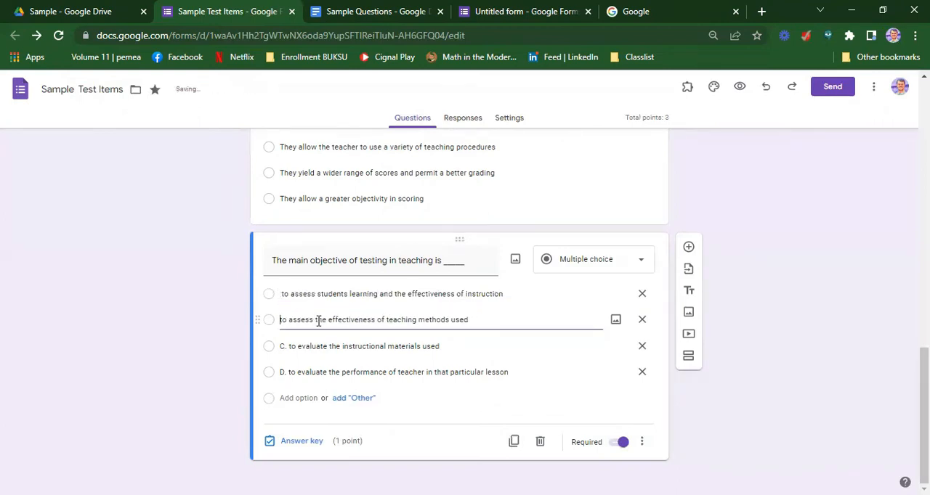
# Remove the "C. " and "D. " prefixes from the last two options of the question about the main objective of testing
pyautogui.click(288, 347)
pyautogui.click(288, 347)
pyautogui.press('BackSpace')
pyautogui.press('BackSpace')
pyautogui.press('BackSpace')
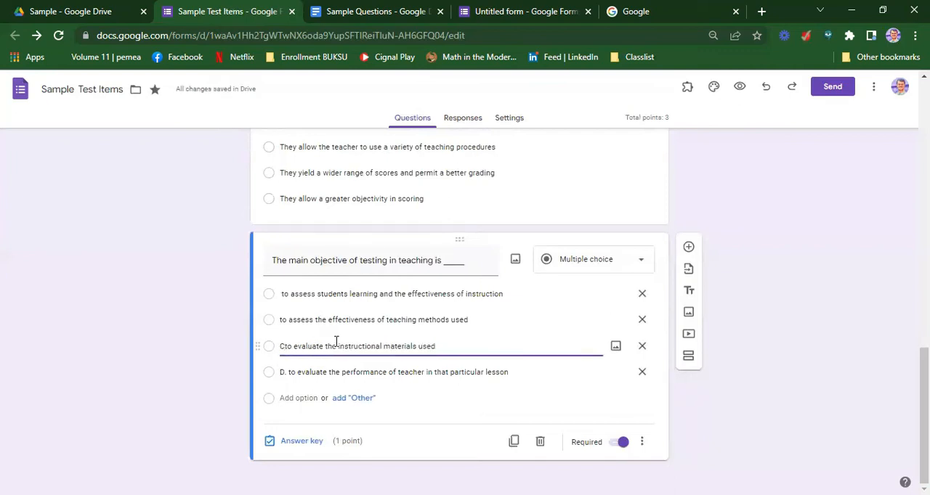
pyautogui.click(287, 374)
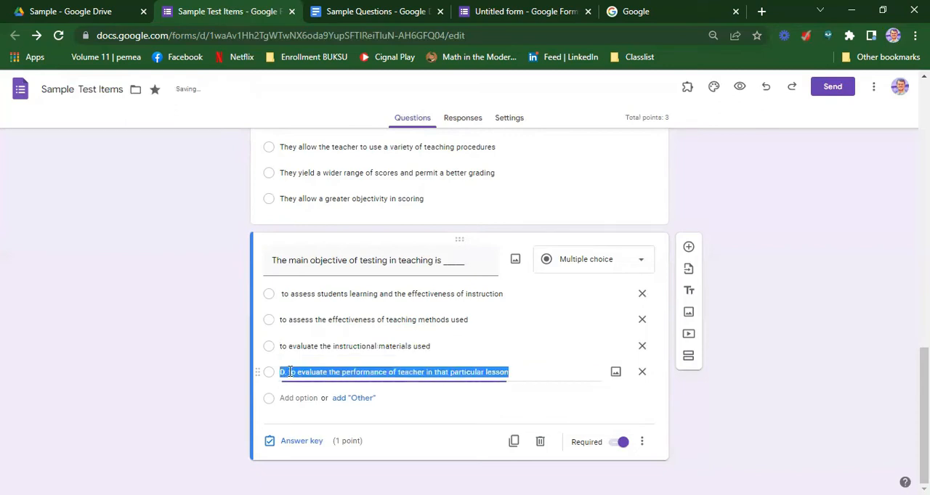
pyautogui.click(288, 372)
pyautogui.press('BackSpace')
pyautogui.press('BackSpace')
pyautogui.press('BackSpace')
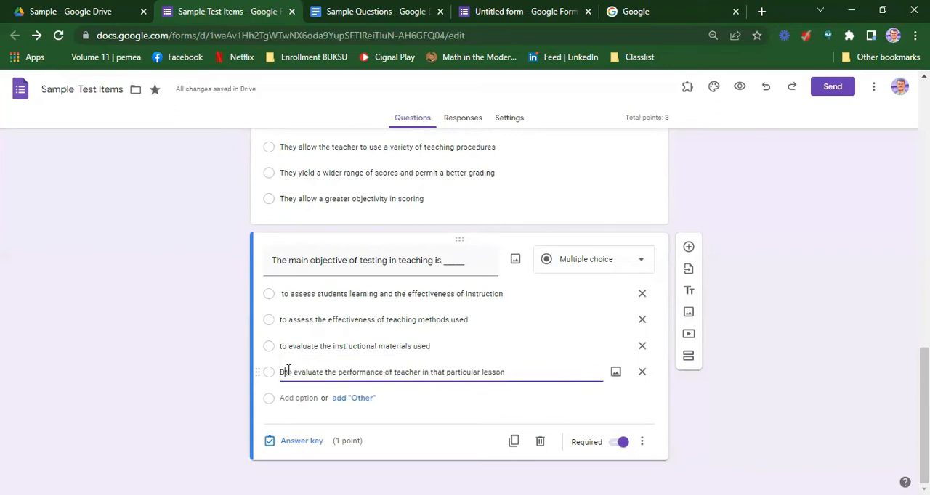
# Set "to assess students learning and the effectiveness of instruction" as the correct answer in the third question's answer key
pyautogui.click(301, 441)
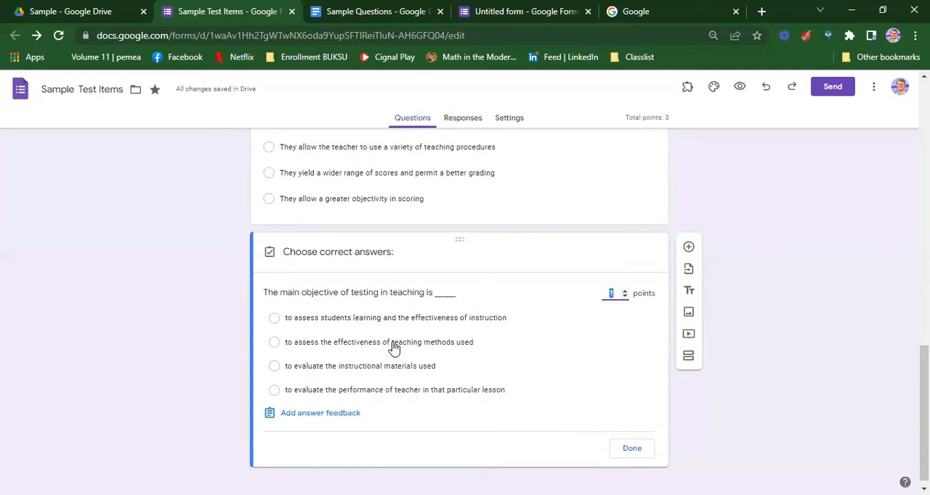
pyautogui.click(274, 320)
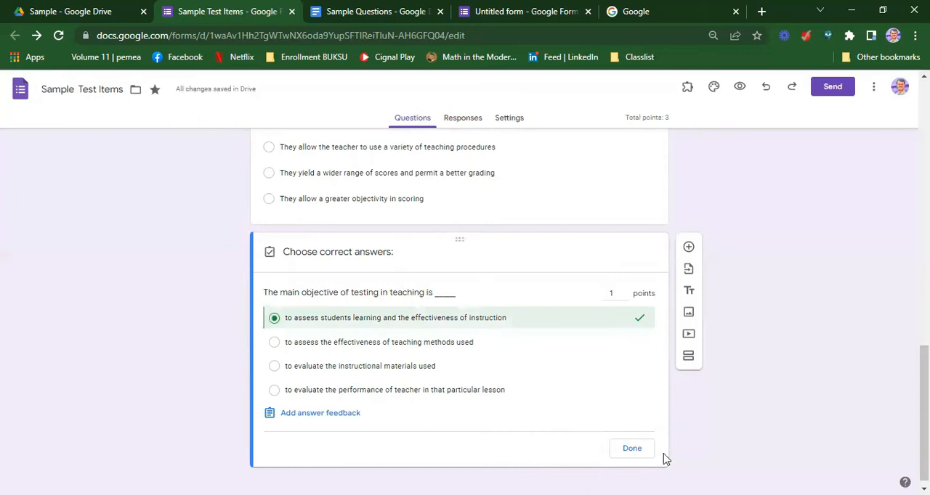
pyautogui.click(631, 450)
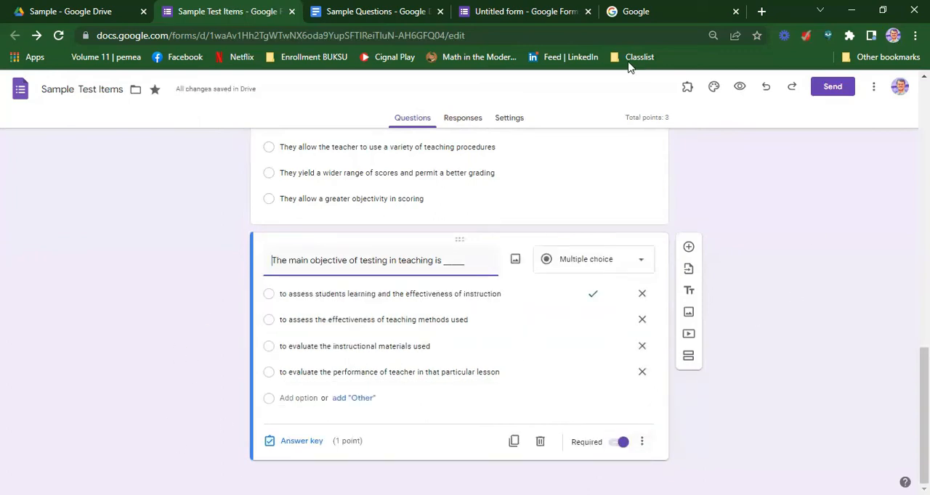
# Add a fourth multiple choice question and copy the question 4 text about the English long test into it from the Sample Questions document
pyautogui.scroll(4, 400, 284)
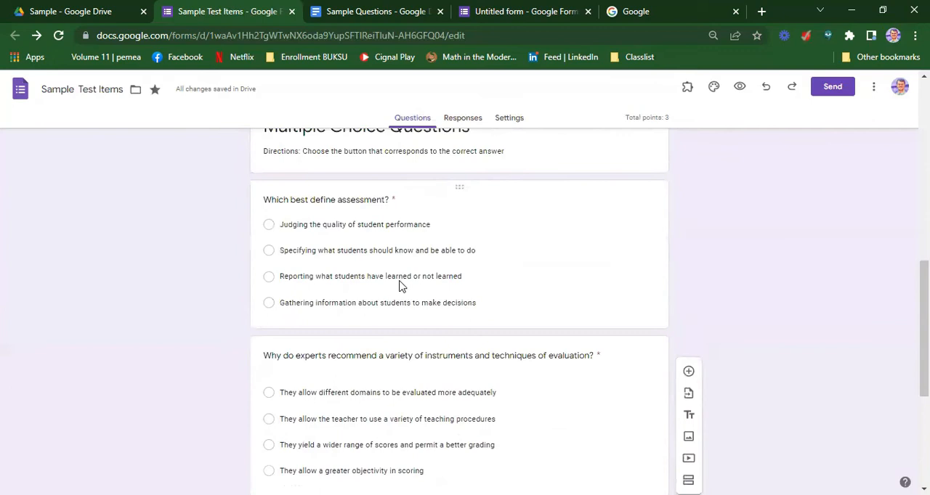
pyautogui.scroll(-4, 402, 286)
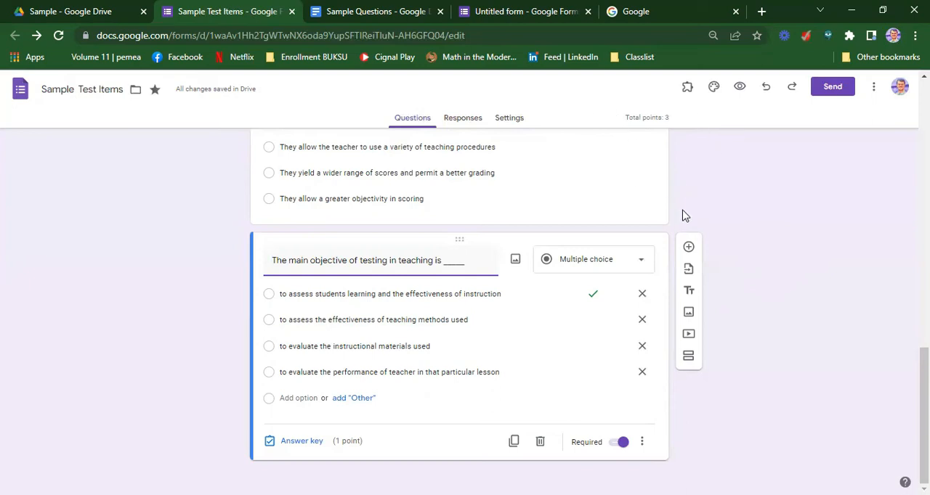
pyautogui.click(690, 248)
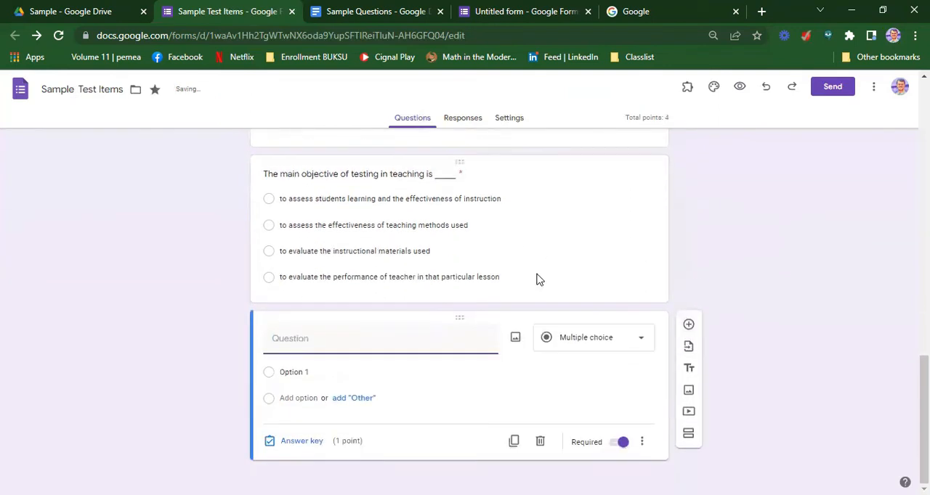
pyautogui.click(350, 13)
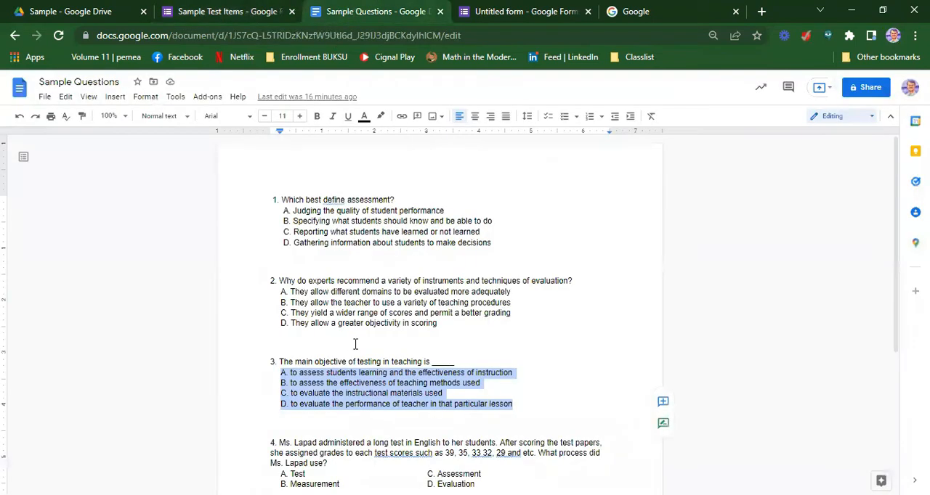
pyautogui.scroll(-3, 345, 273)
pyautogui.moveTo(598, 223); pyautogui.dragTo(282, 213)
pyautogui.moveTo(328, 233); pyautogui.dragTo(281, 217)
pyautogui.hotkey('ctrl', 'c')
pyautogui.click(218, 11)
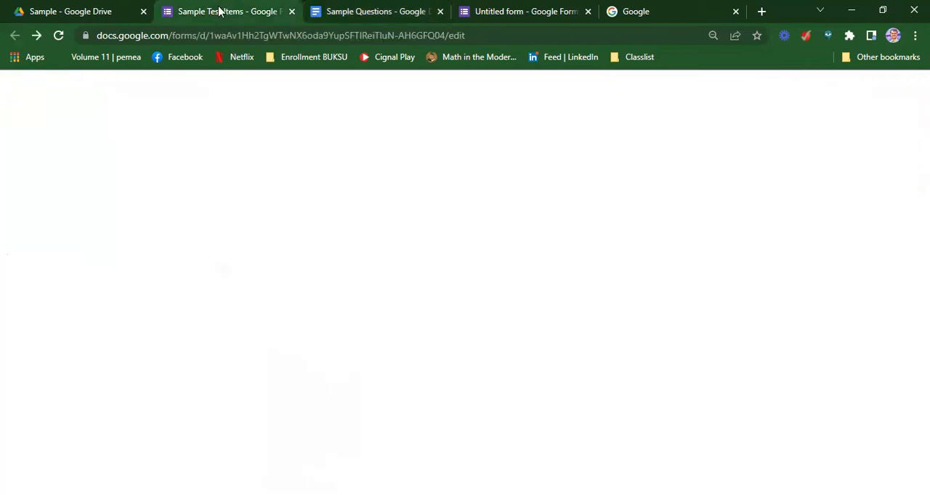
pyautogui.hotkey('ctrl', 'v')
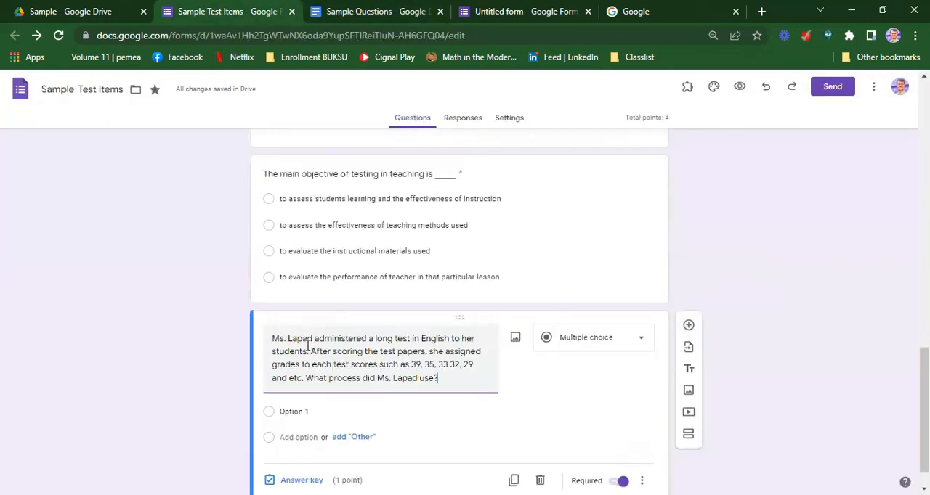
# Try to copy the two-column answer choices of question 4 into the fourth question's options, and clear the pasted options
pyautogui.click(361, 12)
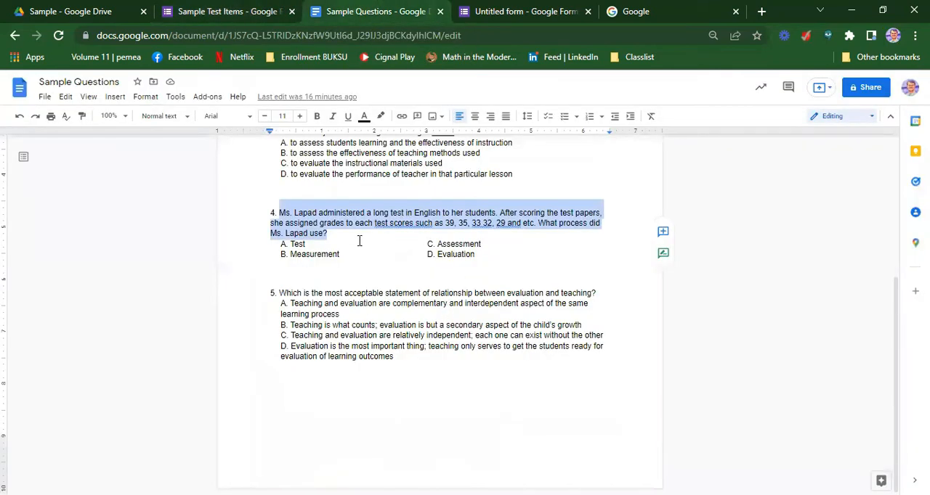
pyautogui.click(359, 242)
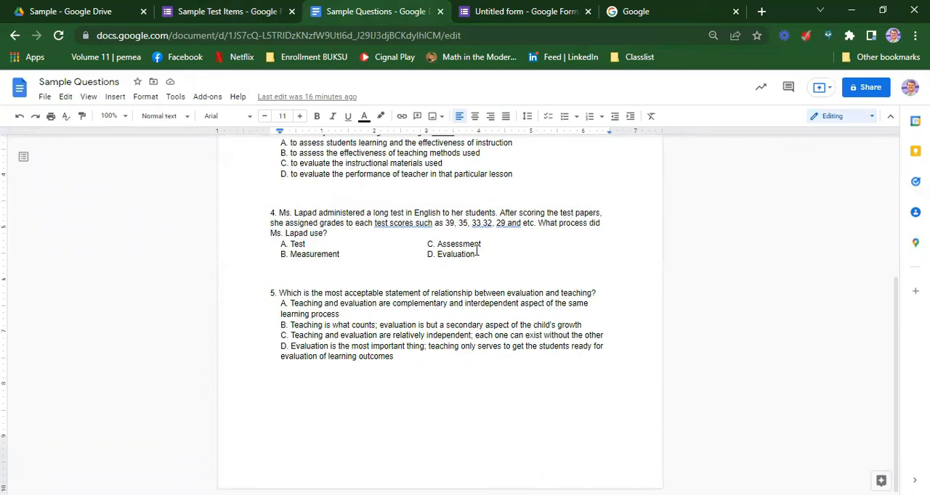
pyautogui.moveTo(386, 252); pyautogui.dragTo(266, 244)
pyautogui.hotkey('ctrl', 'c')
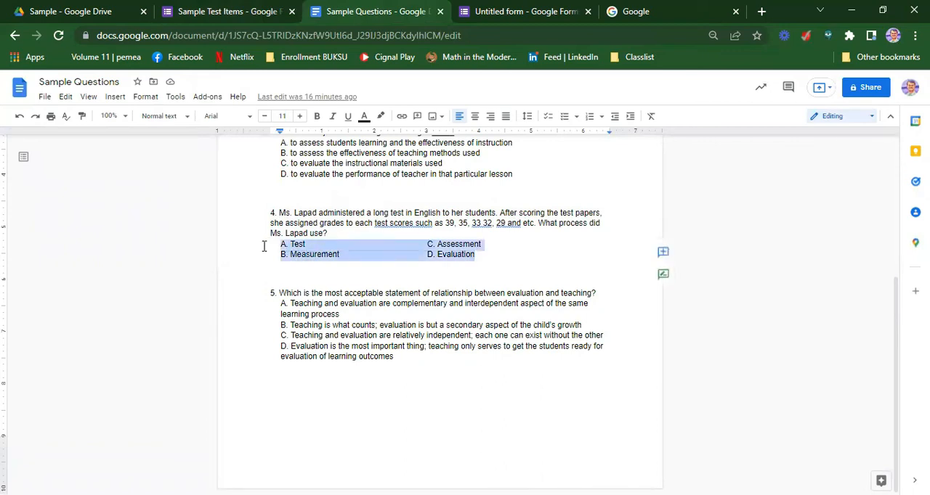
pyautogui.click(205, 11)
pyautogui.click(337, 412)
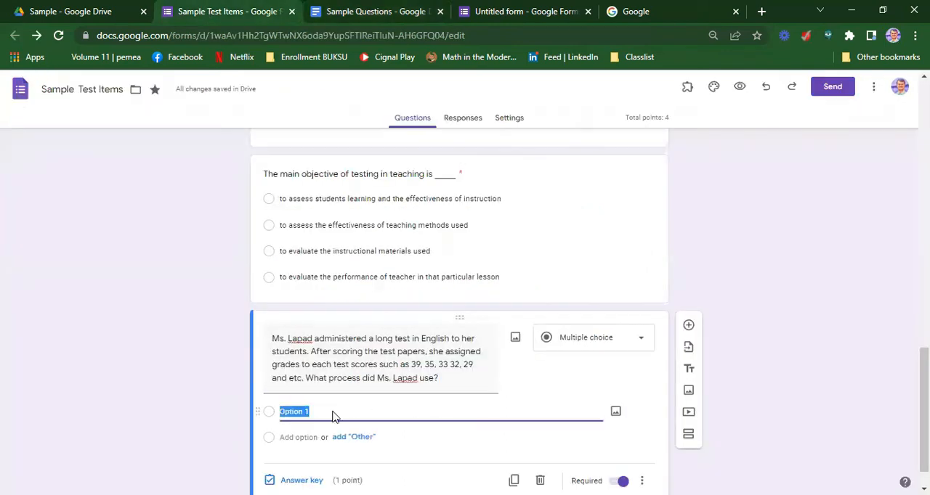
pyautogui.hotkey('ctrl', 'v')
pyautogui.scroll(-2, 335, 411)
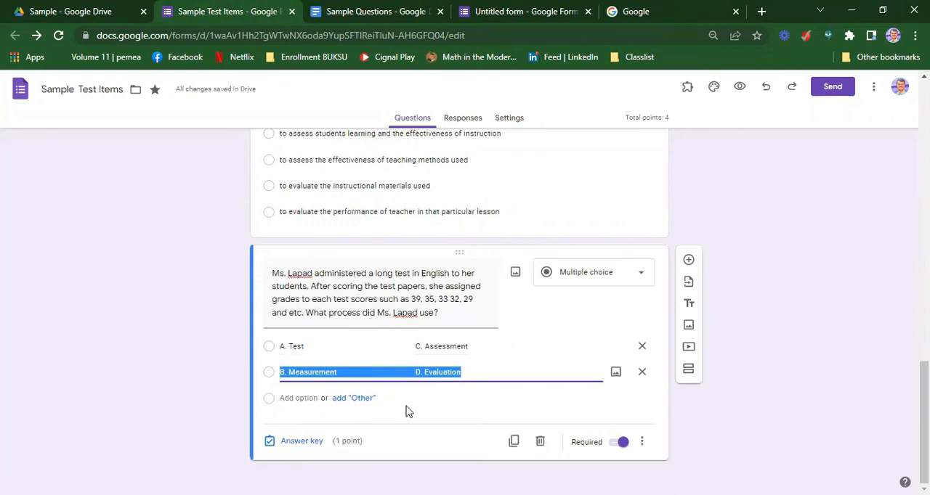
pyautogui.click(642, 373)
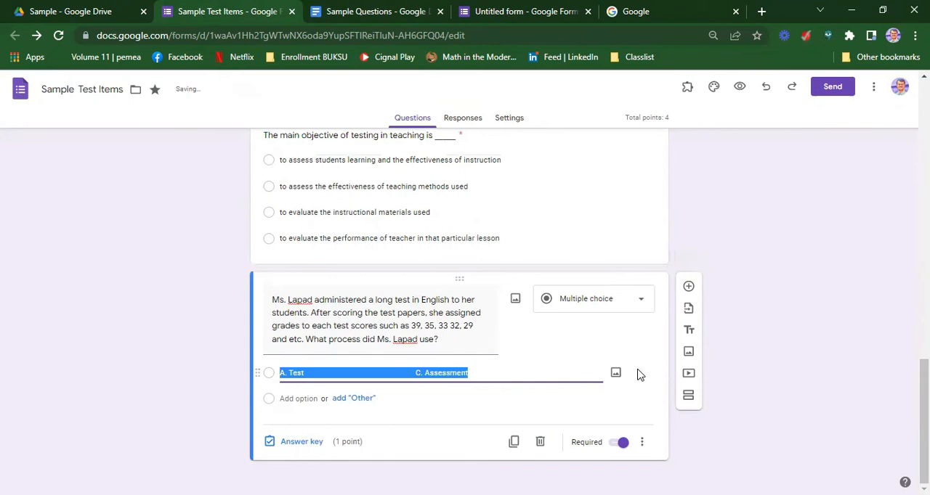
pyautogui.press('BackSpace')
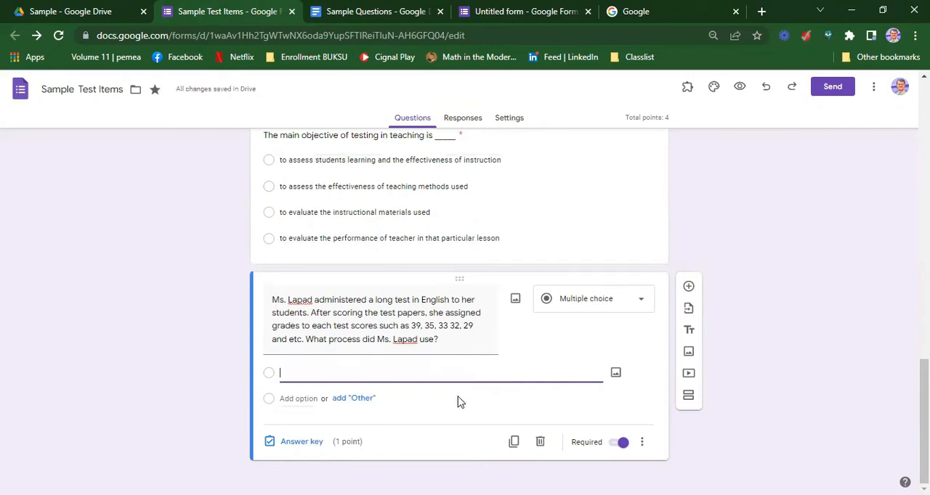
# In the Sample Questions document, move "C. Assessment" onto its own line below "B. Measurement" in question 4
pyautogui.click(367, 12)
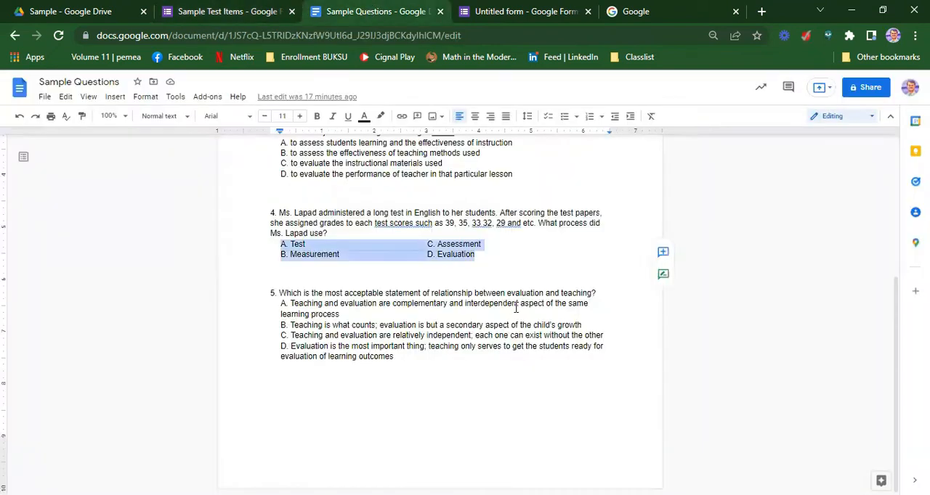
pyautogui.click(432, 267)
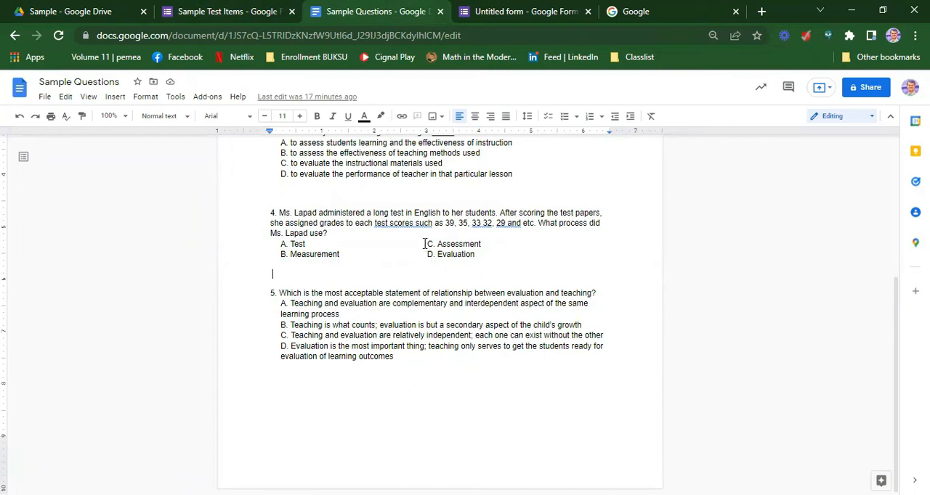
pyautogui.moveTo(428, 243); pyautogui.dragTo(478, 241)
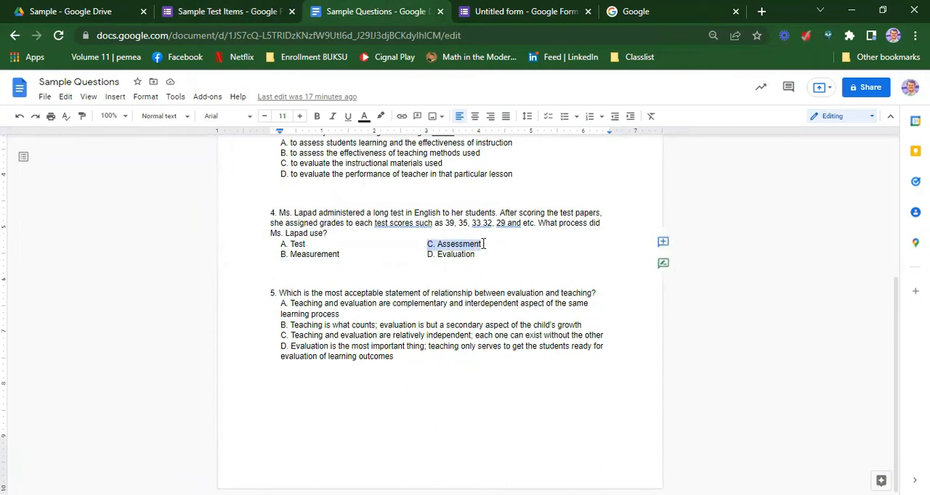
pyautogui.hotkey('ctrl', 'x')
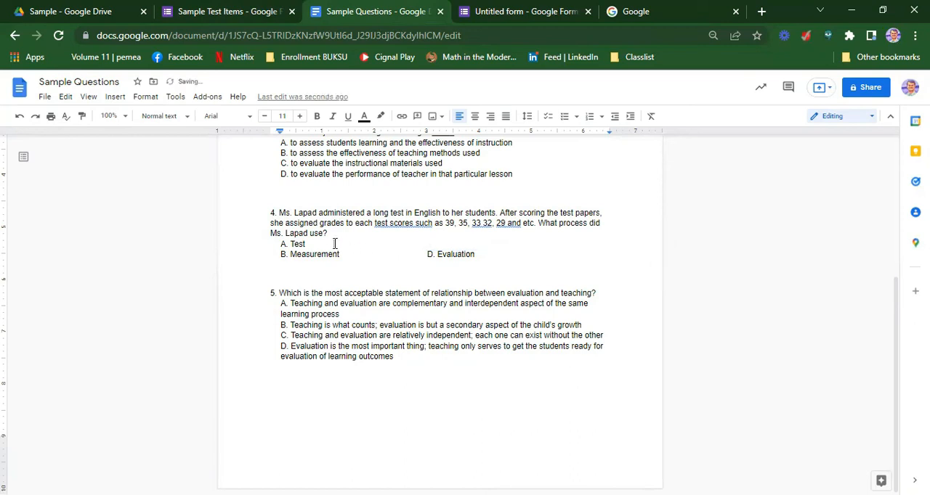
pyautogui.press('End')
pyautogui.press('Return')
pyautogui.hotkey('ctrl', 'v')
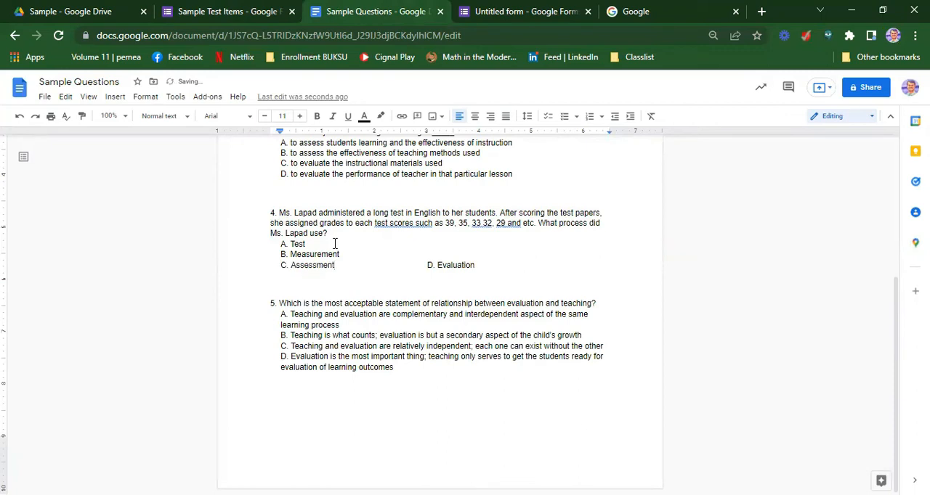
# Place "D. Evaluation" on its own line below "C. Assessment" and delete the leftover duplicate
pyautogui.press('Return')
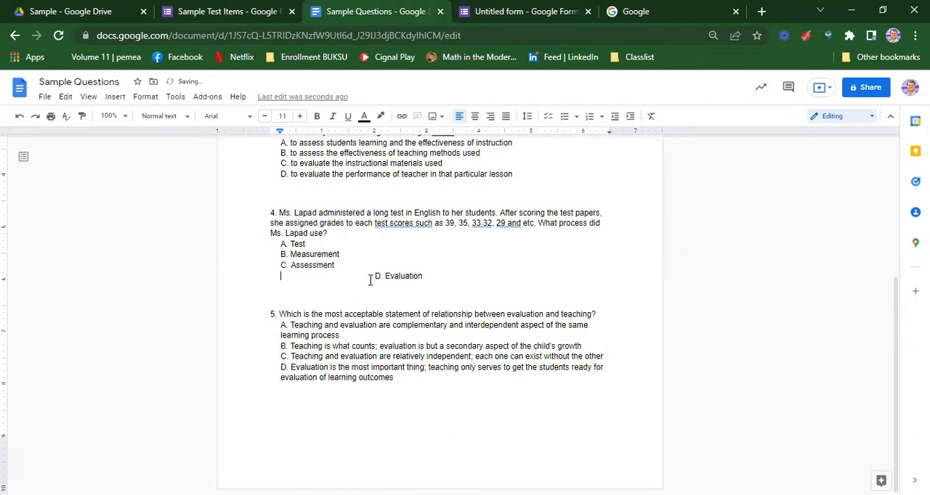
pyautogui.moveTo(372, 276); pyautogui.dragTo(427, 276)
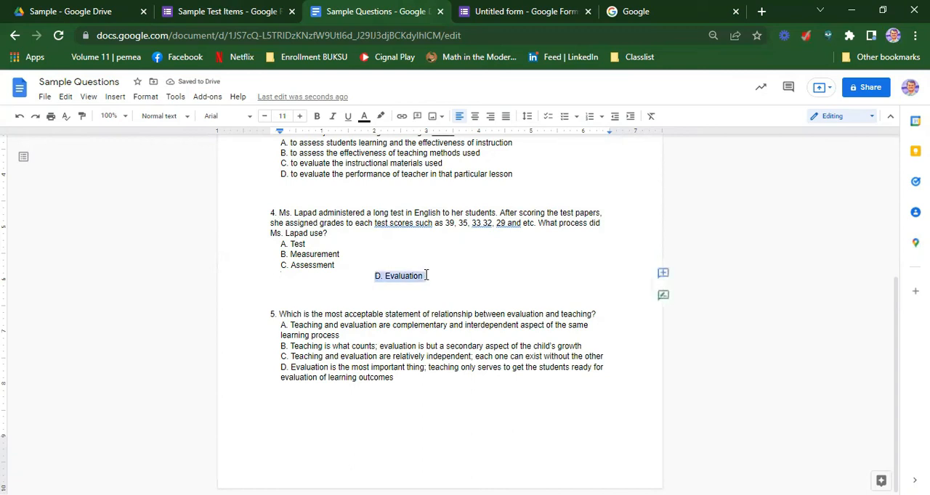
pyautogui.click(292, 275)
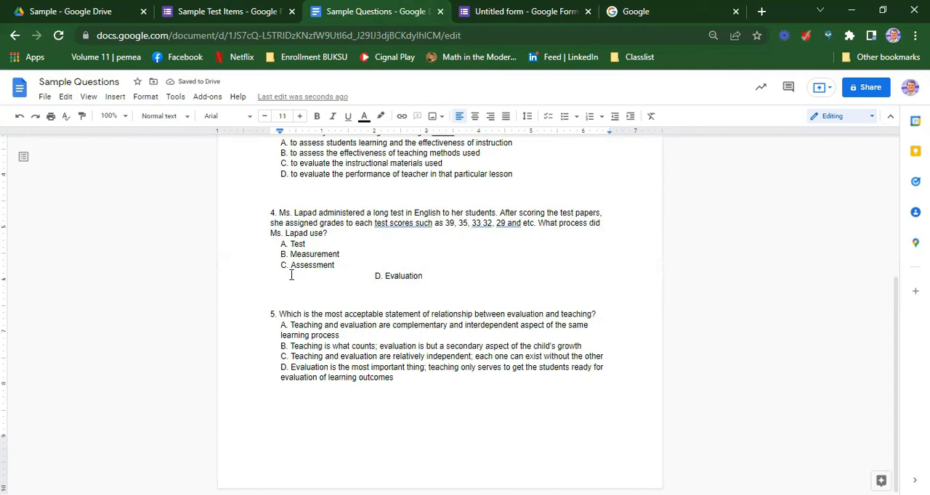
pyautogui.hotkey('ctrl', 'v')
pyautogui.press('Return')
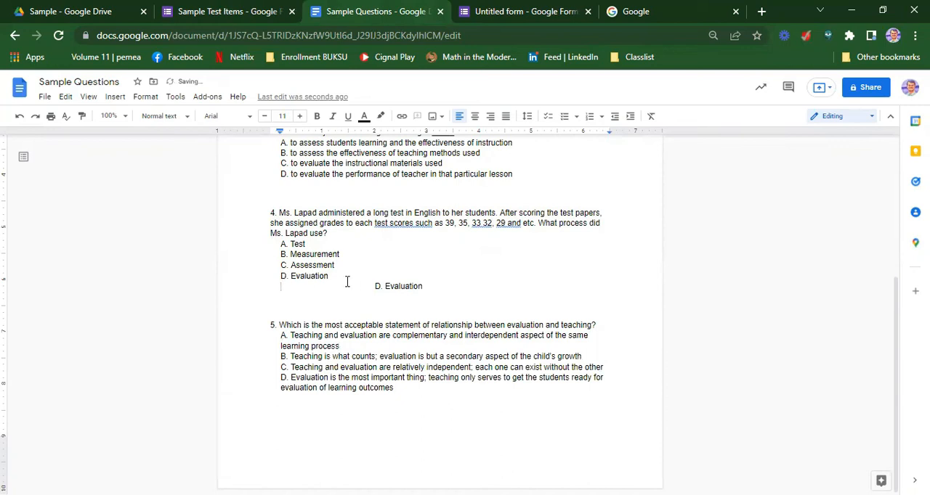
pyautogui.moveTo(390, 286); pyautogui.dragTo(467, 292)
pyautogui.press('Delete')
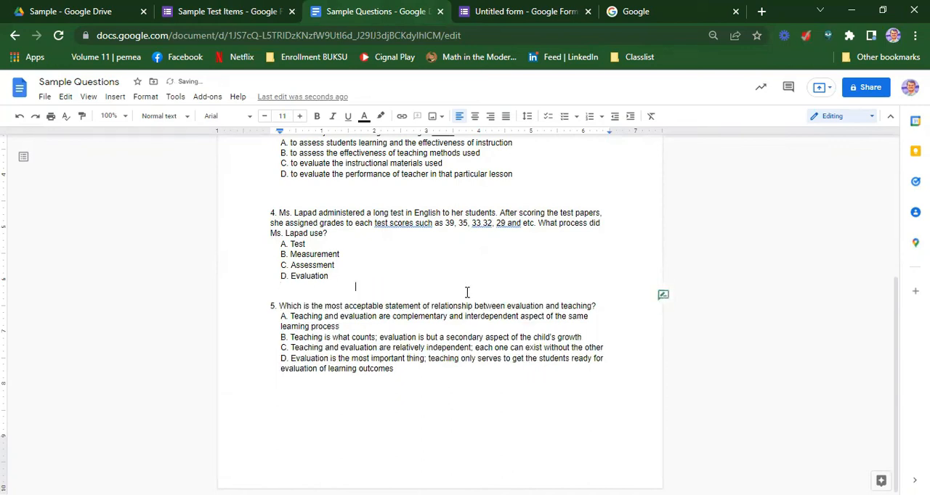
# Copy the four single-column answer choices of question 4 into the form's fourth question and turn on shuffled option order
pyautogui.moveTo(328, 277); pyautogui.dragTo(273, 248)
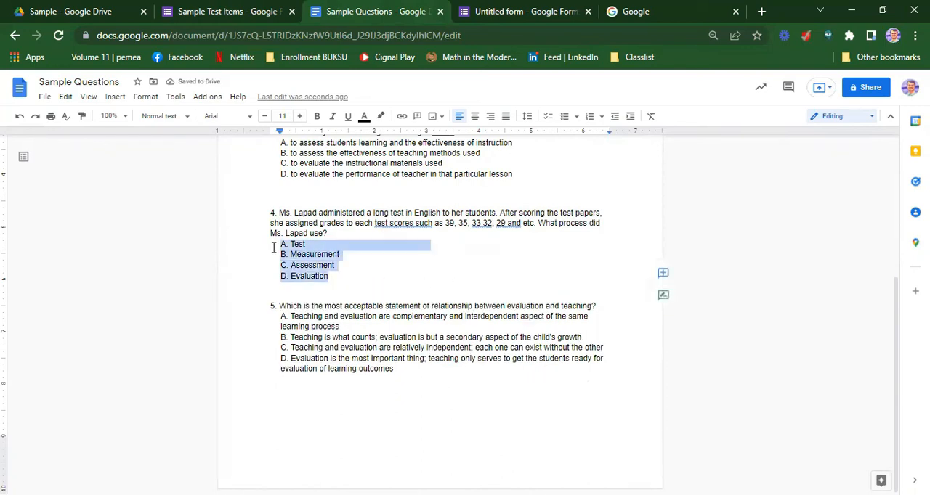
pyautogui.click(212, 18)
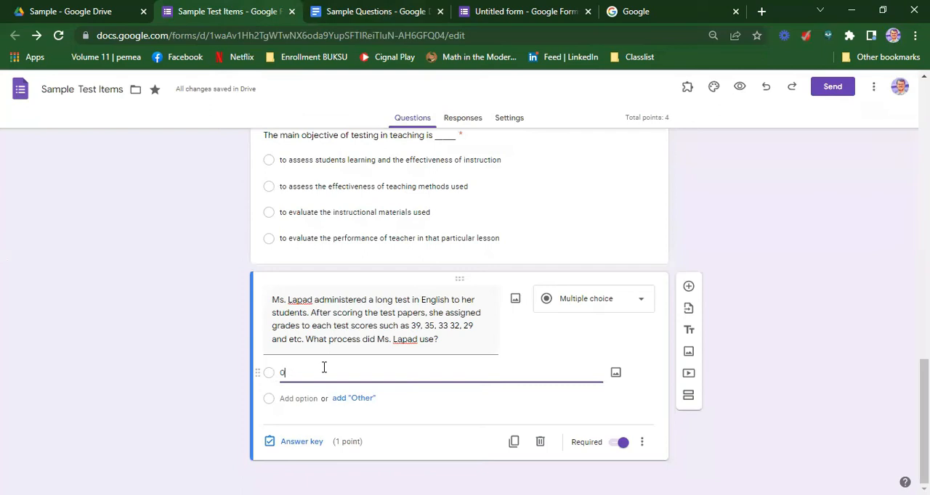
pyautogui.hotkey('ctrl', 'v')
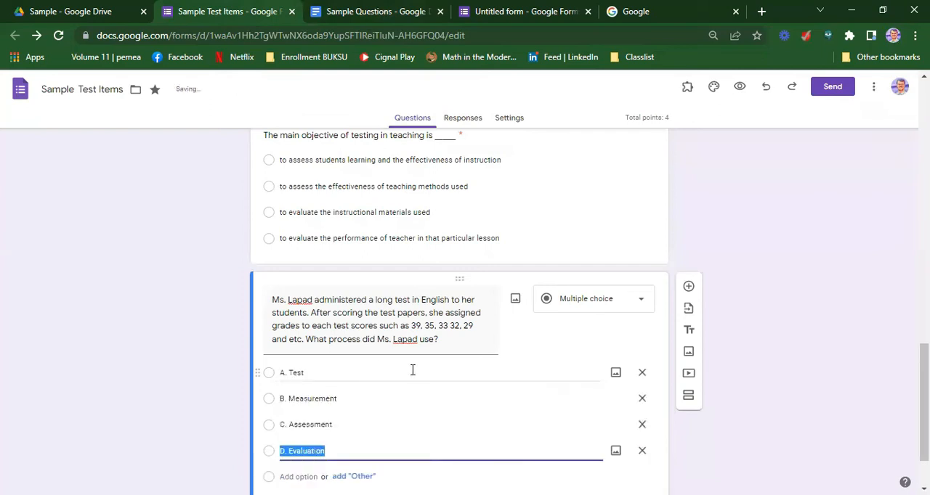
pyautogui.scroll(-1, 554, 346)
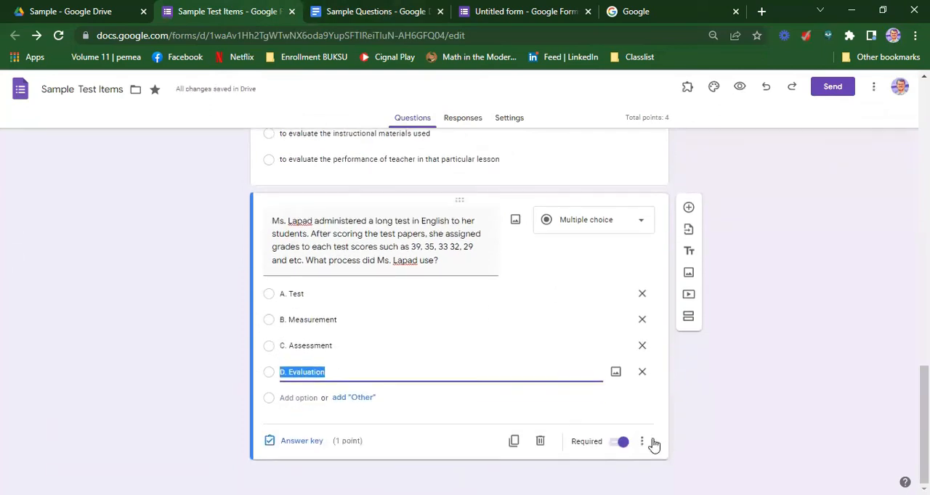
pyautogui.click(644, 440)
pyautogui.click(645, 440)
pyautogui.click(601, 440)
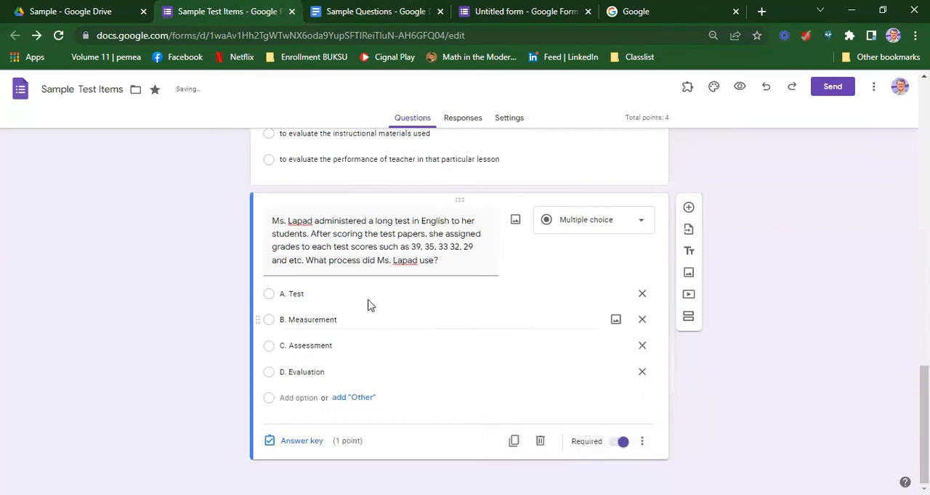
# Set "Assessment" as the correct answer in the fourth question's answer key
pyautogui.click(298, 443)
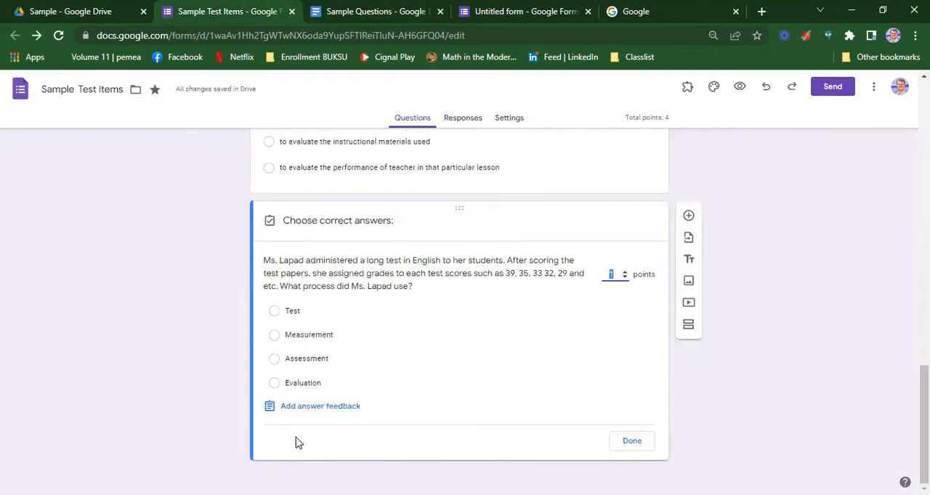
pyautogui.click(273, 362)
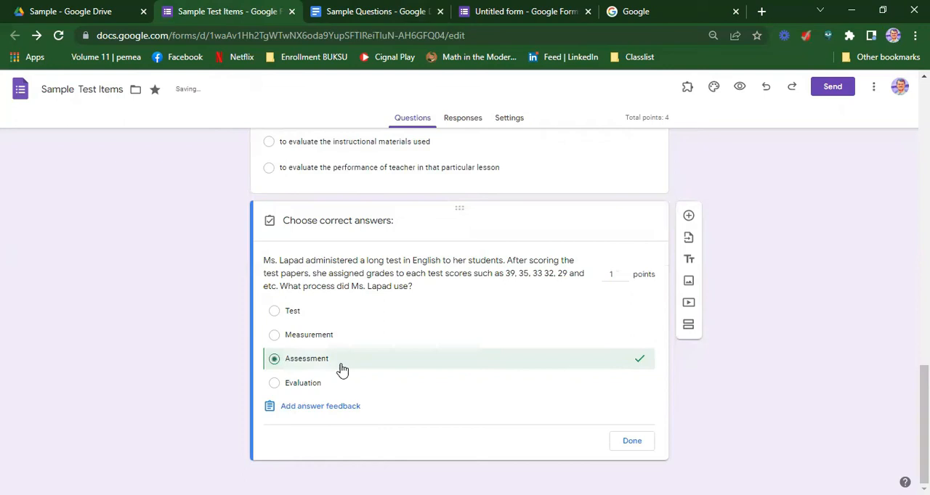
pyautogui.click(631, 441)
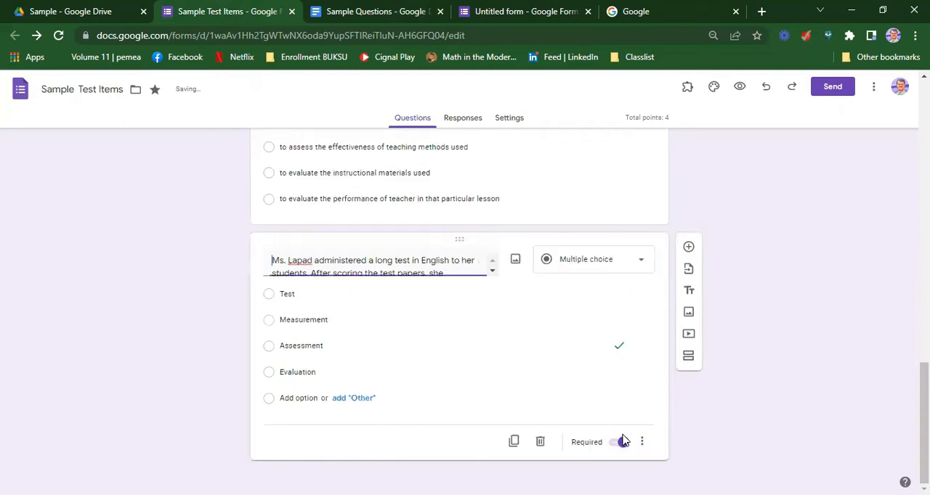
# Add a fifth question and copy "Which is the most acceptable statement of relationship between evaluation and teaching?" into it from the Sample Questions document
pyautogui.click(688, 246)
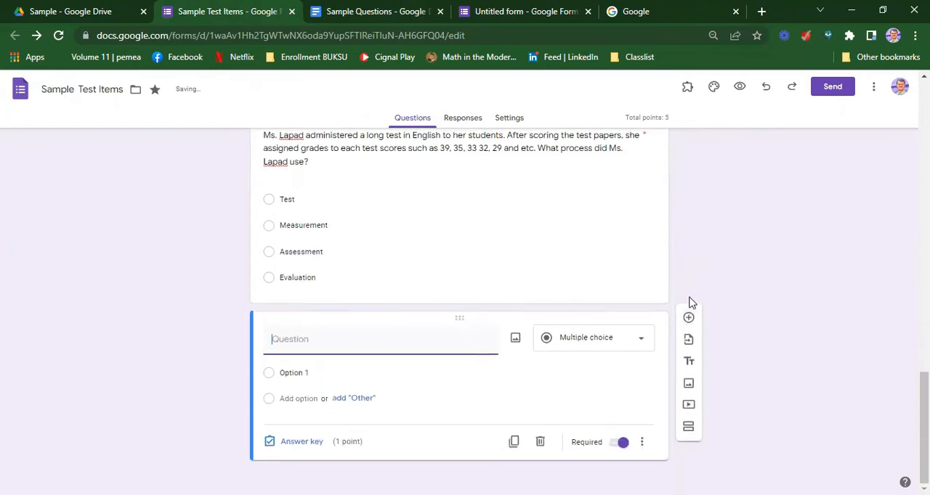
pyautogui.click(367, 11)
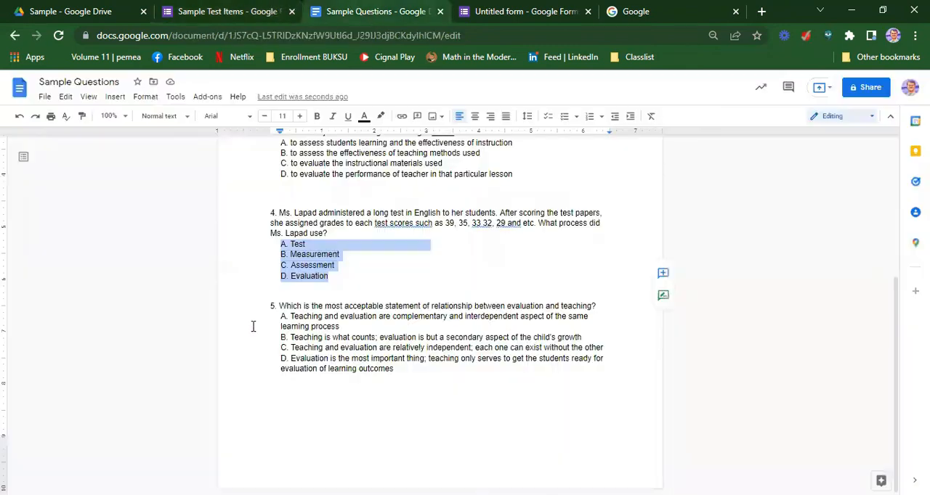
pyautogui.tripleClick(294, 305)
pyautogui.hotkey('ctrl', 'c')
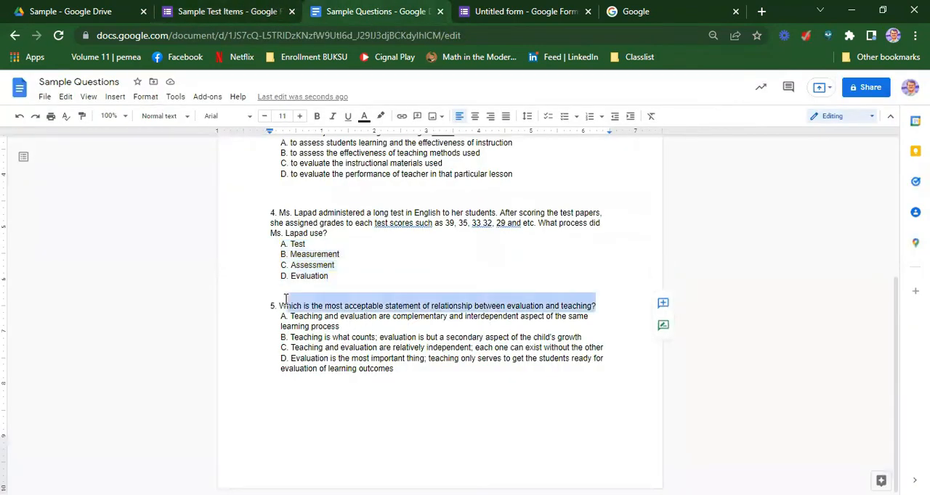
pyautogui.click(232, 14)
pyautogui.click(276, 348)
pyautogui.hotkey('ctrl', 'v')
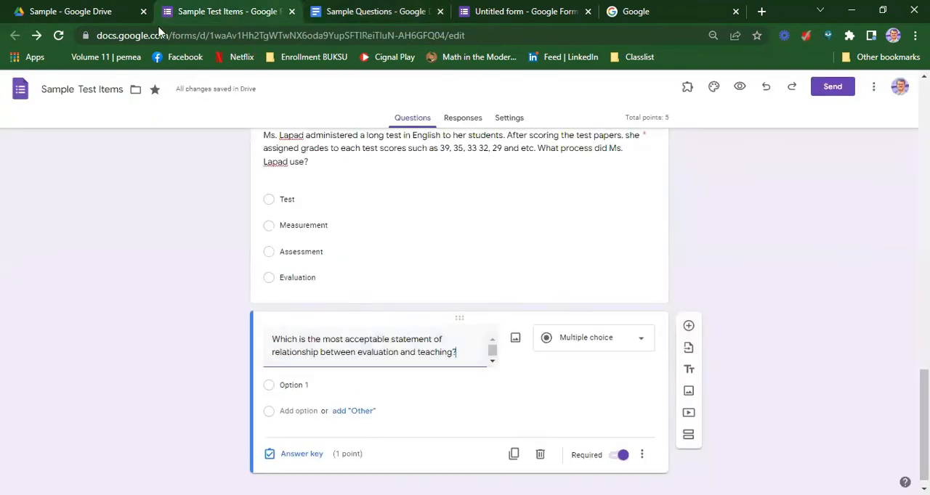
# Copy the four answer choices of question 5 from the Sample Questions document into the form's fifth question and turn on shuffled option order
pyautogui.click(356, 11)
pyautogui.moveTo(397, 371); pyautogui.dragTo(273, 317)
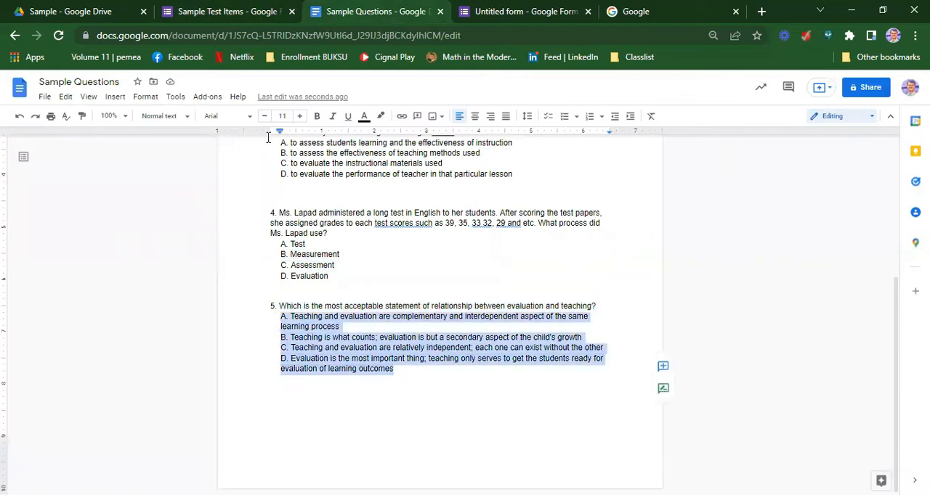
pyautogui.click(234, 14)
pyautogui.click(304, 379)
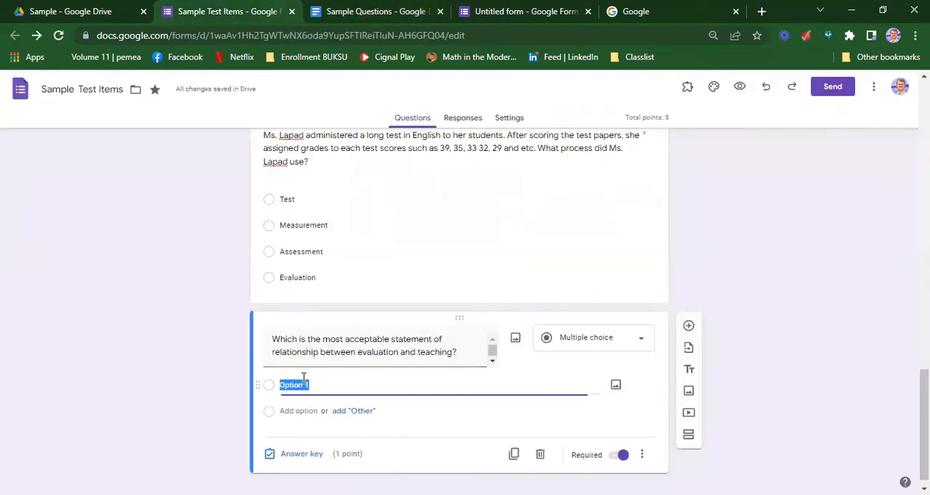
pyautogui.hotkey('ctrl', 'v')
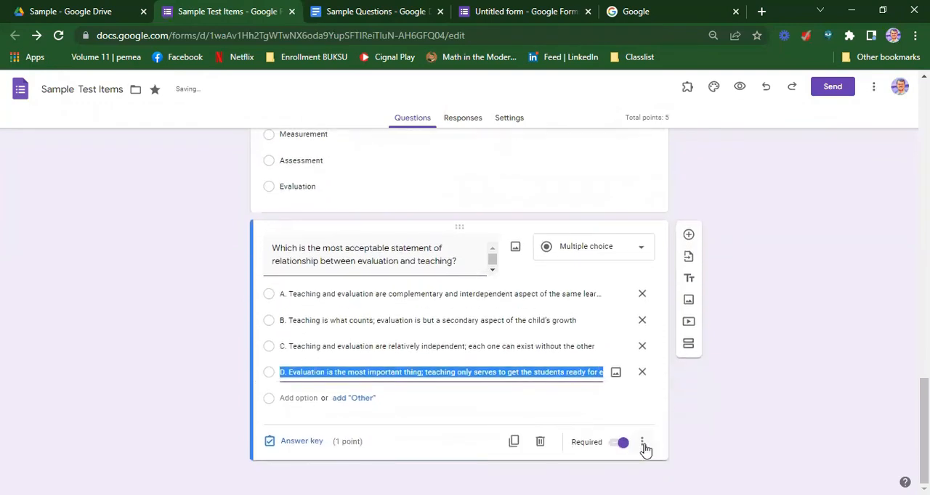
pyautogui.click(642, 443)
pyautogui.click(574, 435)
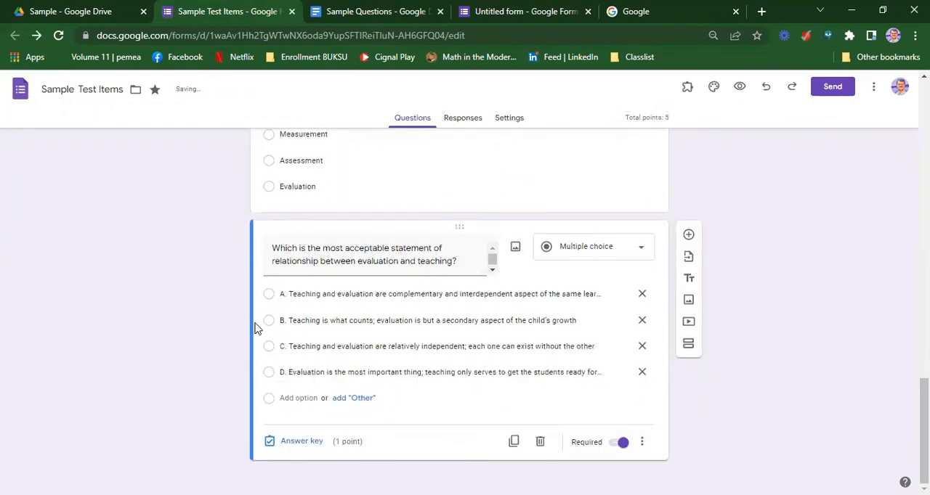
# Remove the "A." to "D." letter prefixes from the fifth question's four answer options
pyautogui.click(283, 294)
pyautogui.click(284, 295)
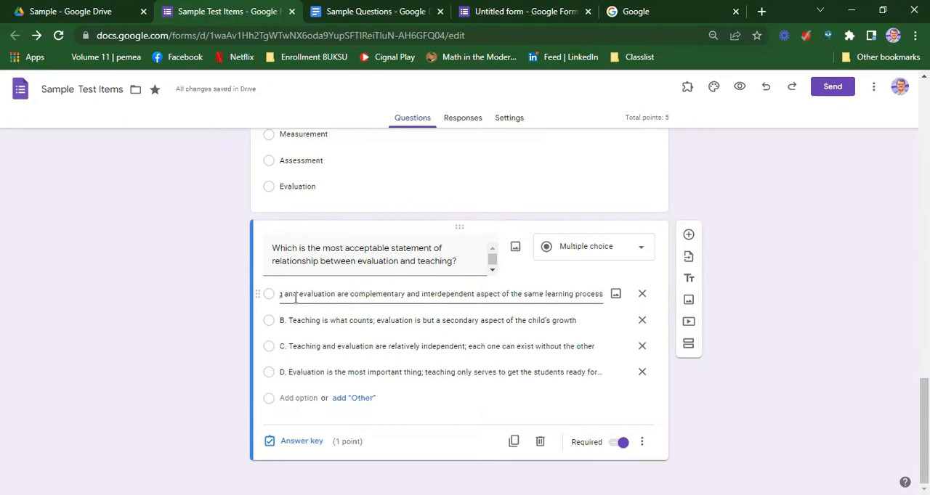
pyautogui.press('Left')
pyautogui.press('Left')
pyautogui.press('Left')
pyautogui.press('Left')
pyautogui.press('Left')
pyautogui.press('Left')
pyautogui.press('Left')
pyautogui.press('Left')
pyautogui.press('Left')
pyautogui.press('Left')
pyautogui.press('Left')
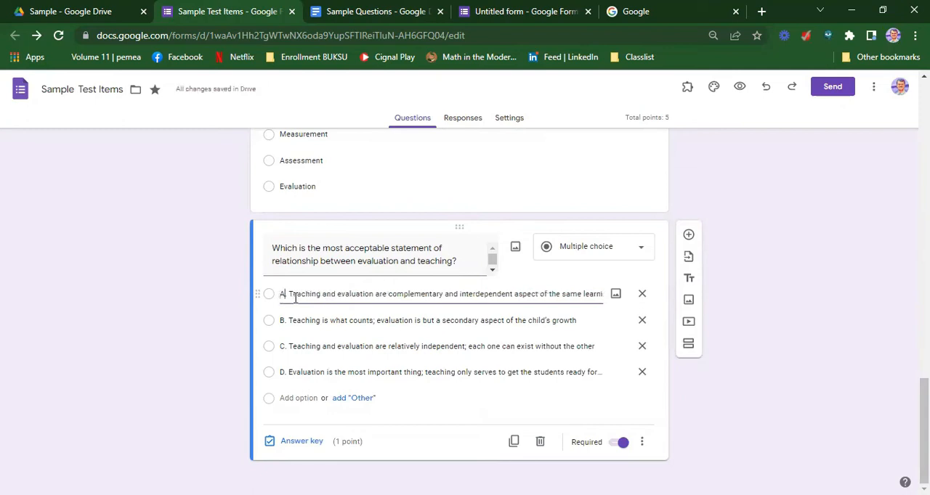
# Set "Teaching and evaluation are complementary and interdependent aspect of the same learning process" as the fifth question's correct answer
pyautogui.click(301, 441)
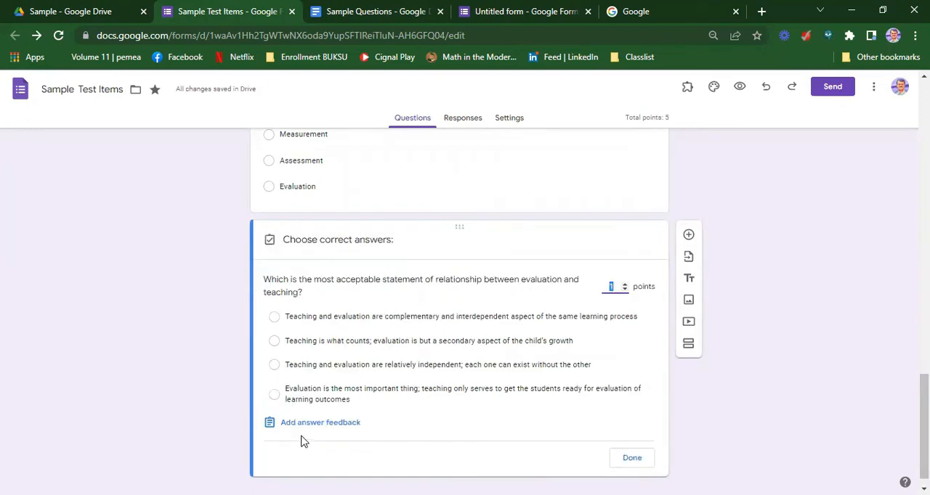
pyautogui.click(275, 318)
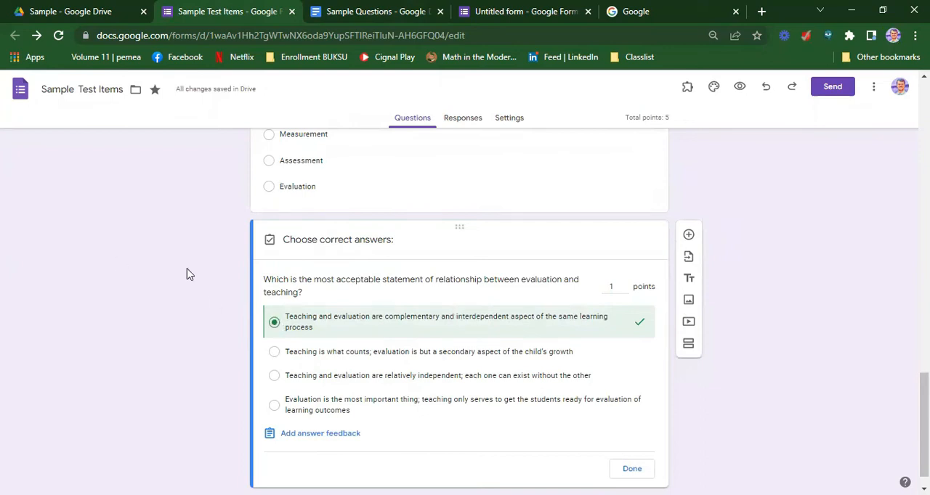
pyautogui.click(631, 469)
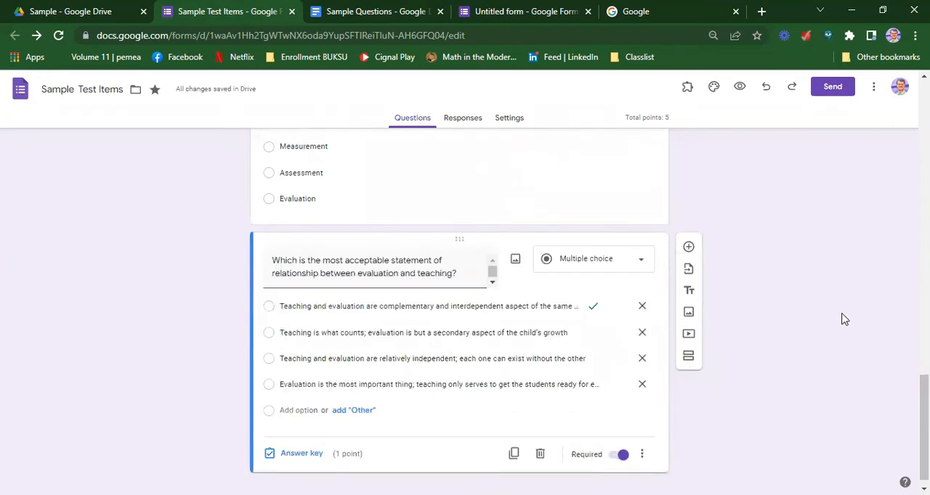
# In the form's quiz settings, set grades to be released later, after manual review
pyautogui.scroll(5, 842, 319)
pyautogui.scroll(10, 714, 283)
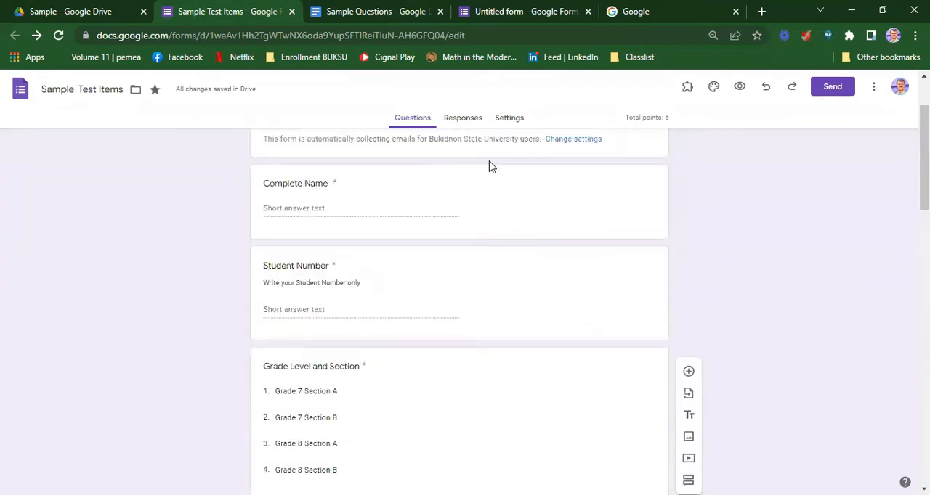
pyautogui.click(511, 120)
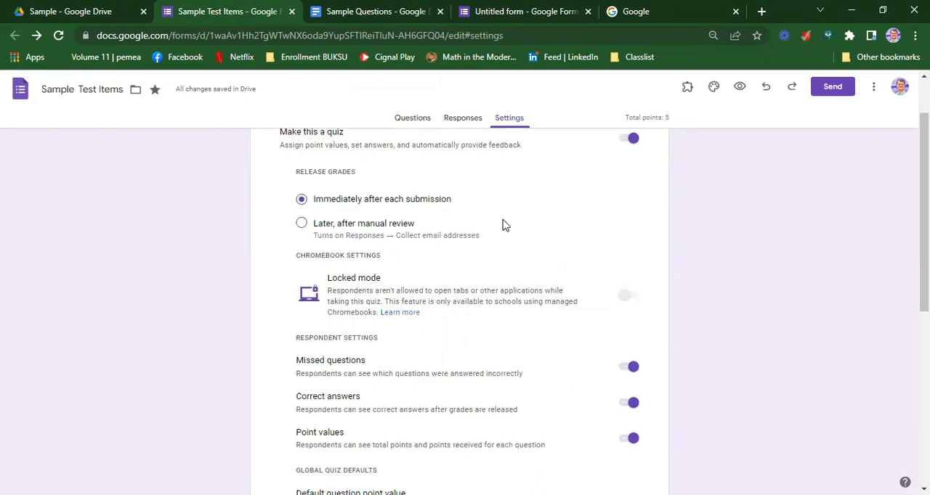
pyautogui.click(301, 227)
# Switch the respondent settings for missed questions, correct answers and point values off and back on
pyautogui.scroll(-2, 576, 219)
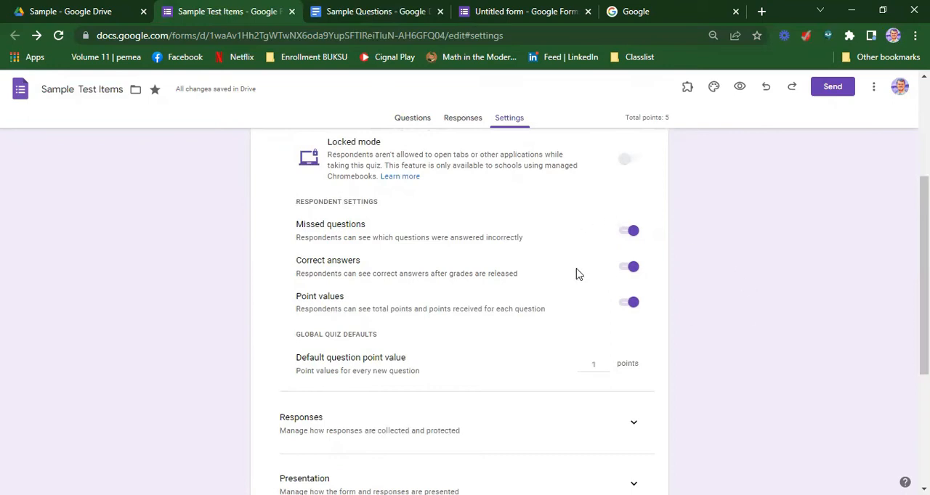
pyautogui.click(629, 231)
pyautogui.click(630, 267)
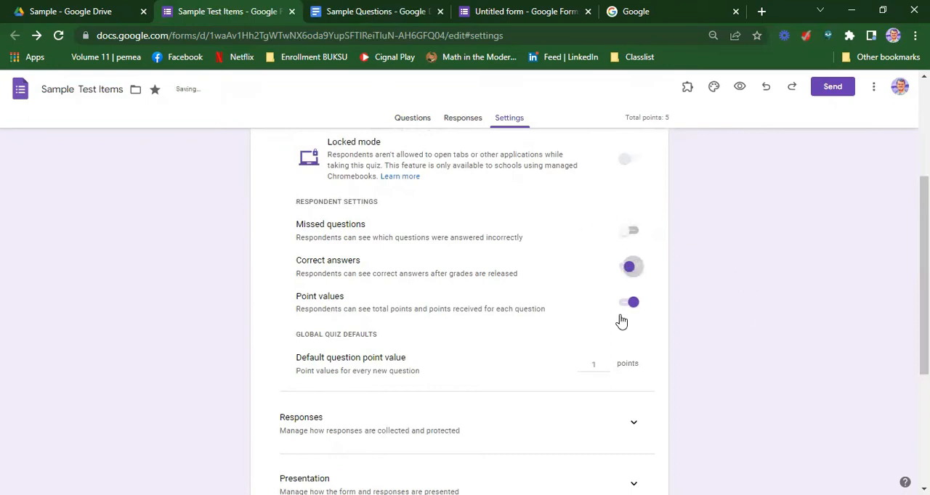
pyautogui.click(627, 305)
pyautogui.click(627, 304)
pyautogui.click(629, 266)
pyautogui.click(629, 231)
# In the response settings, set sending responders a copy of their response to Always
pyautogui.scroll(-1, 621, 282)
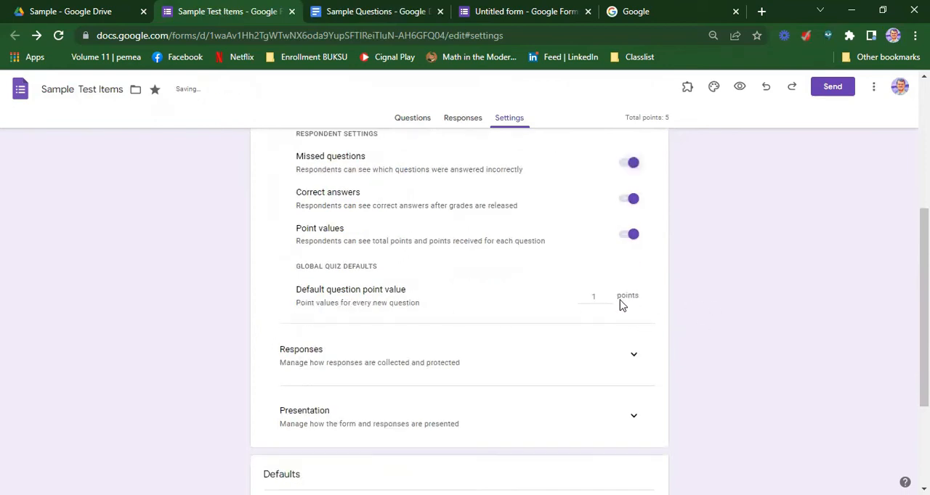
pyautogui.scroll(-1, 620, 305)
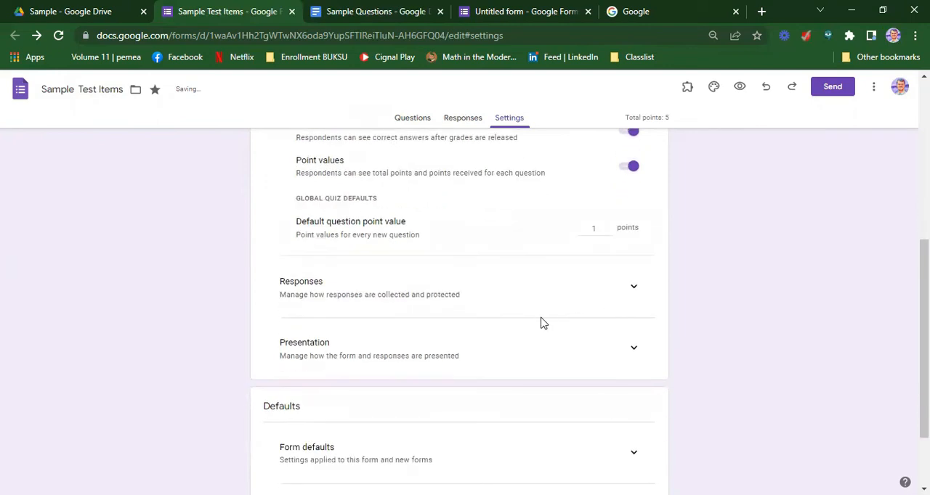
pyautogui.click(635, 290)
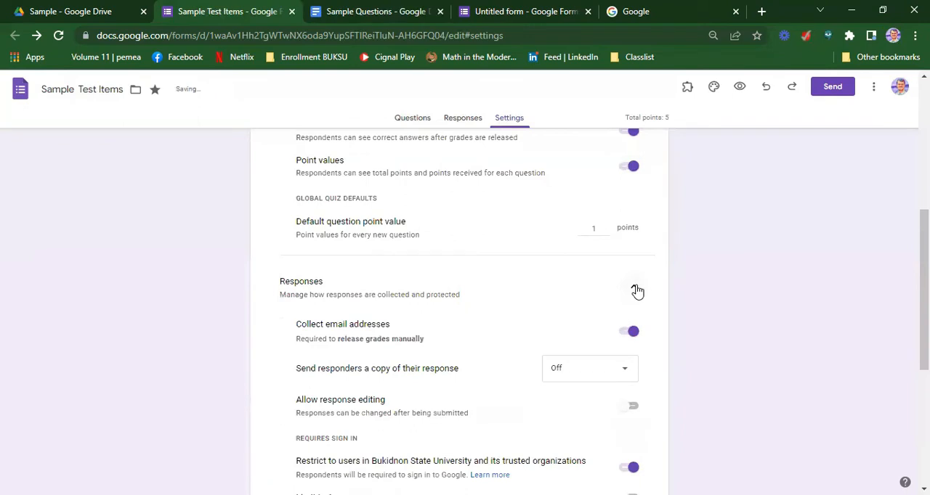
pyautogui.scroll(-2, 637, 291)
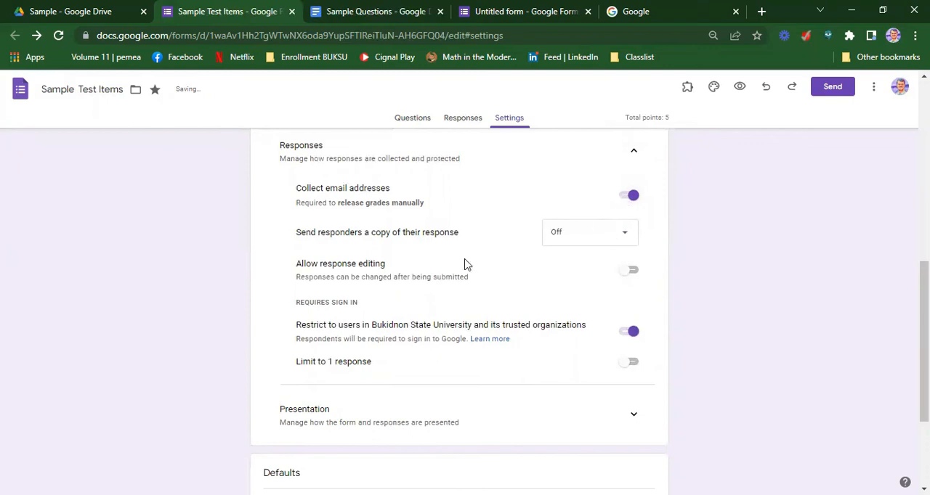
pyautogui.click(622, 239)
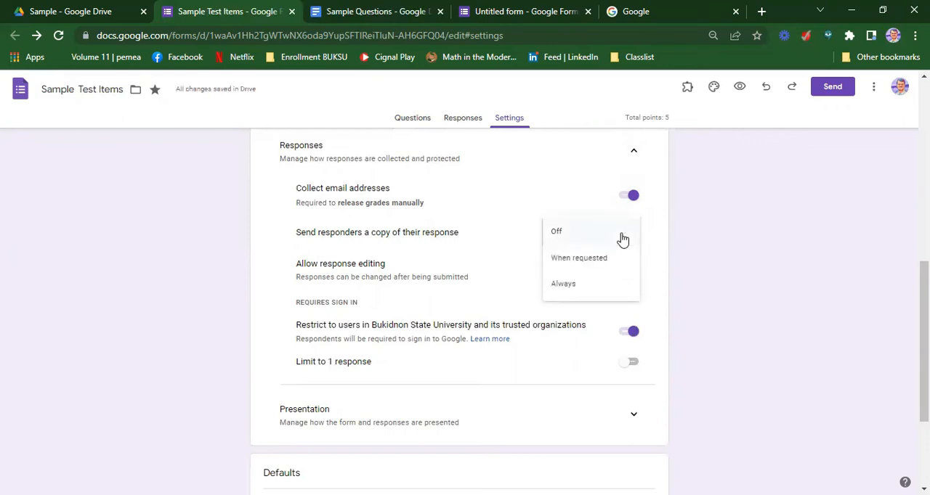
pyautogui.click(596, 260)
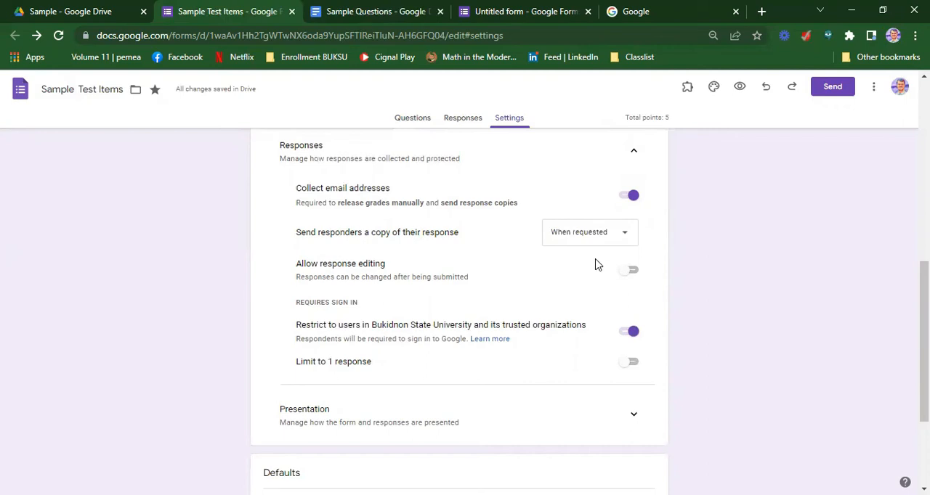
pyautogui.click(622, 233)
pyautogui.click(573, 263)
# Switch response editing on and back off, and the restriction to Bukidnon State University users off and back on
pyautogui.click(634, 276)
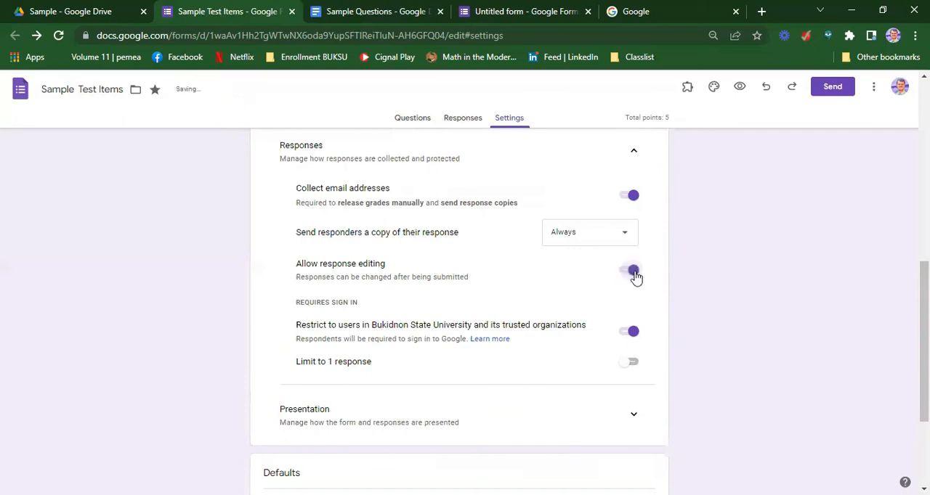
pyautogui.click(630, 275)
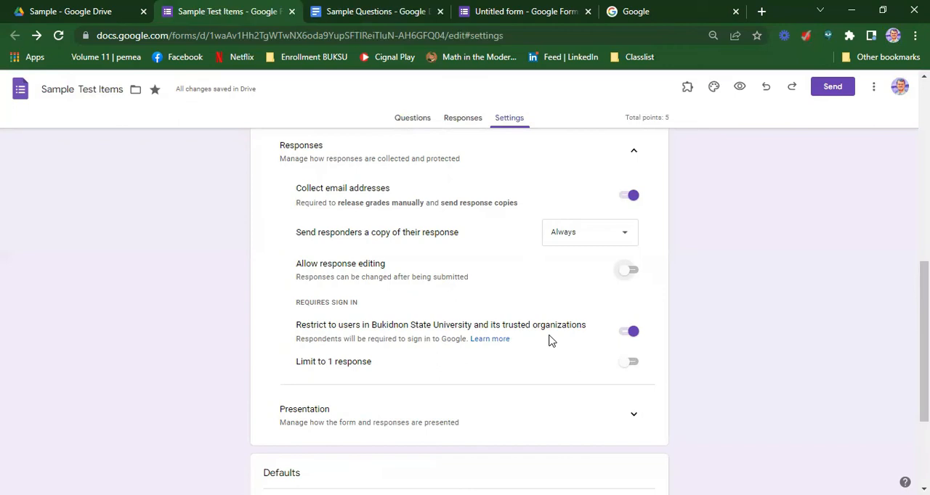
pyautogui.click(628, 336)
pyautogui.click(625, 330)
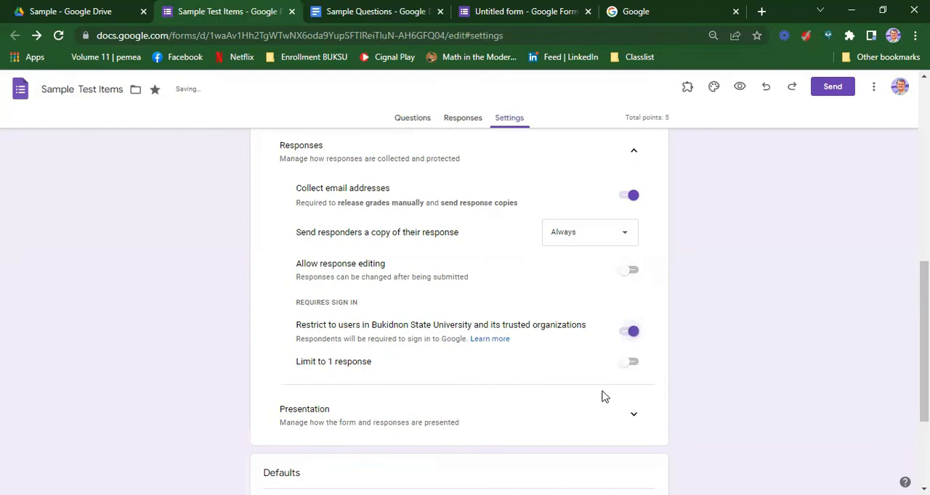
# Limit each respondent to 1 response
pyautogui.click(631, 366)
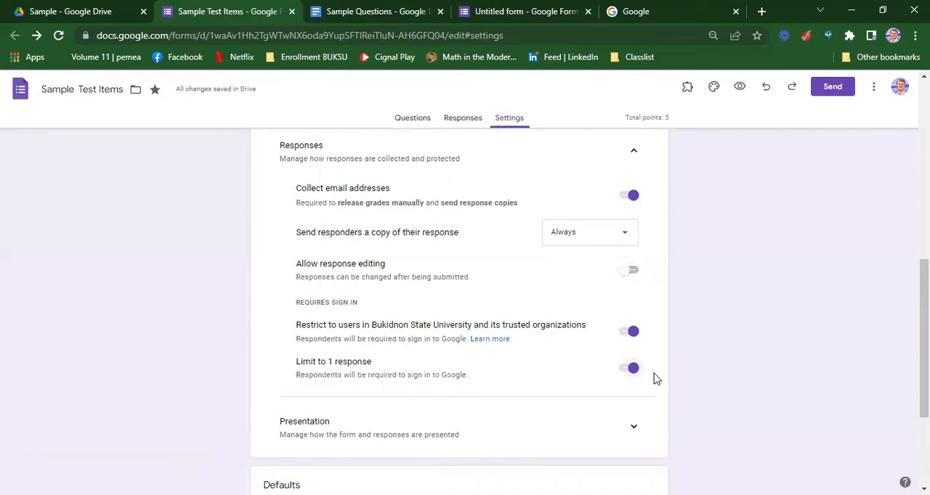
pyautogui.click(631, 368)
pyautogui.click(631, 368)
# In the presentation settings, turn on the progress bar and shuffled question order
pyautogui.scroll(-2, 655, 363)
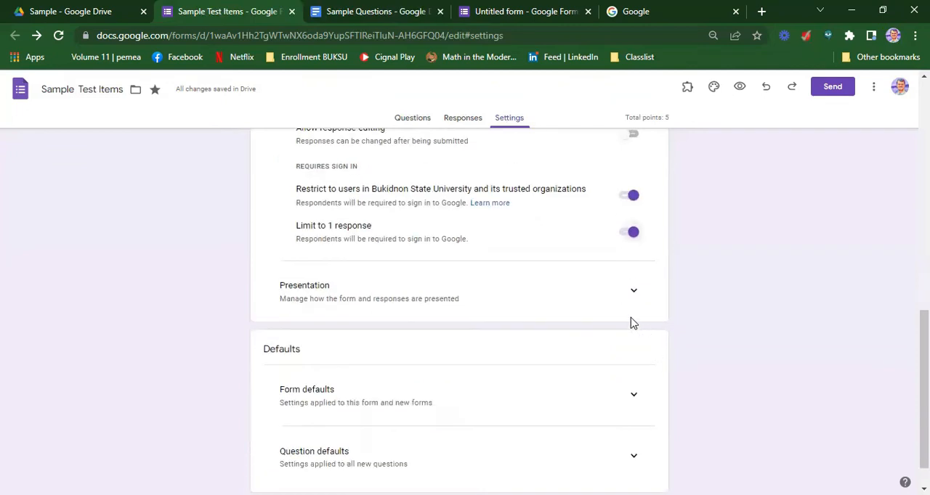
pyautogui.click(633, 293)
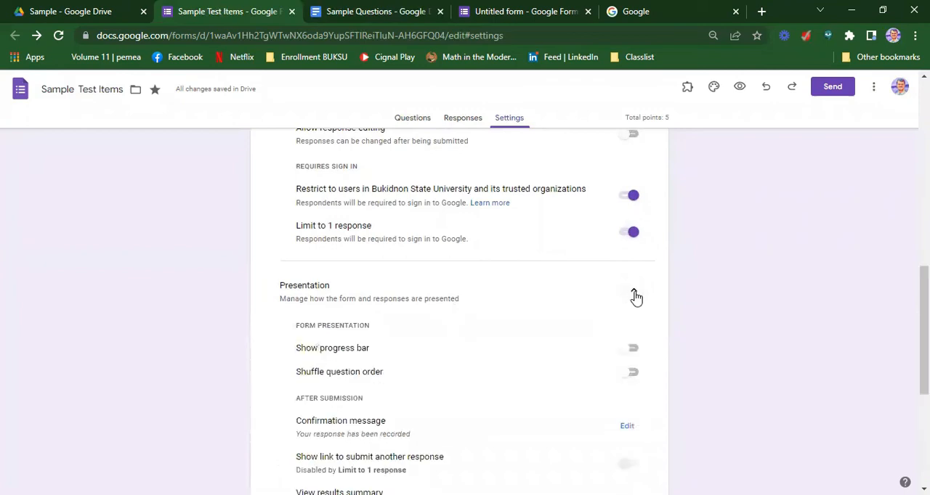
pyautogui.scroll(-1, 632, 287)
pyautogui.click(632, 282)
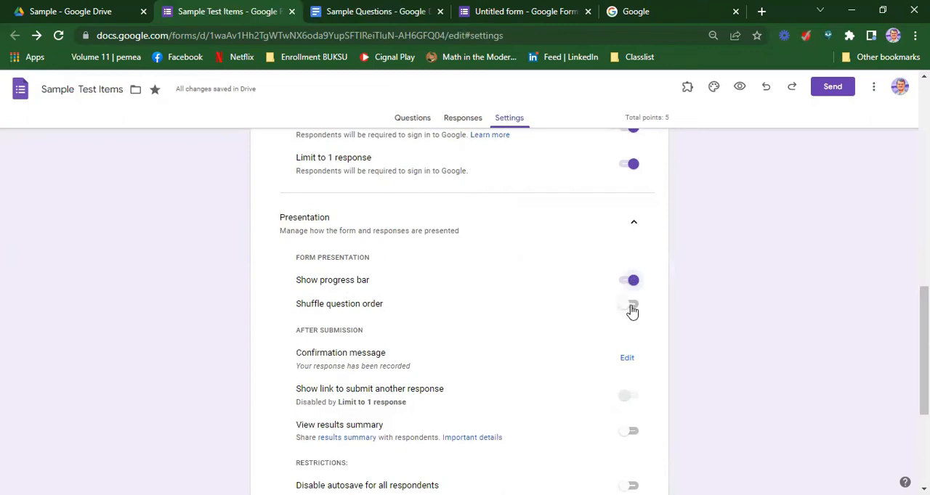
pyautogui.click(632, 308)
# Set the confirmation message to "Thank you so much for your time in answering this google forms. God Bless" and save it
pyautogui.click(628, 360)
pyautogui.click(435, 360)
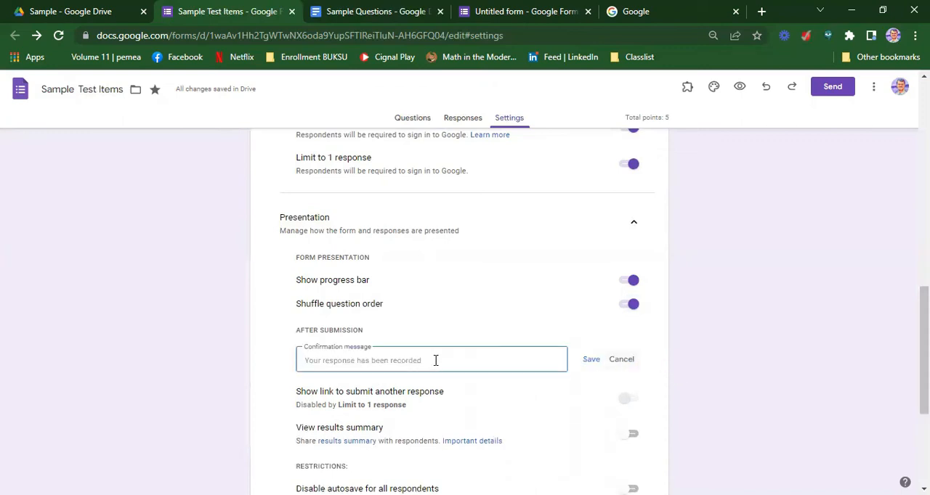
pyautogui.write('Y')
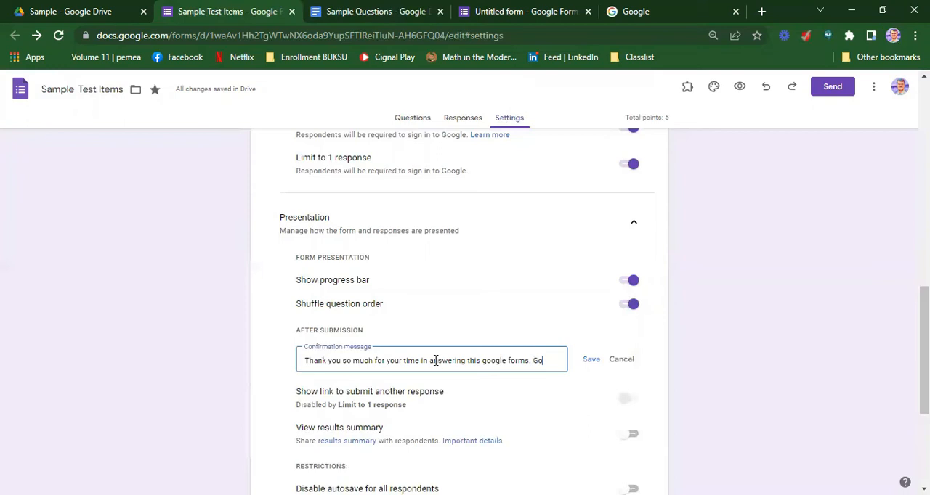
pyautogui.write('Bless')
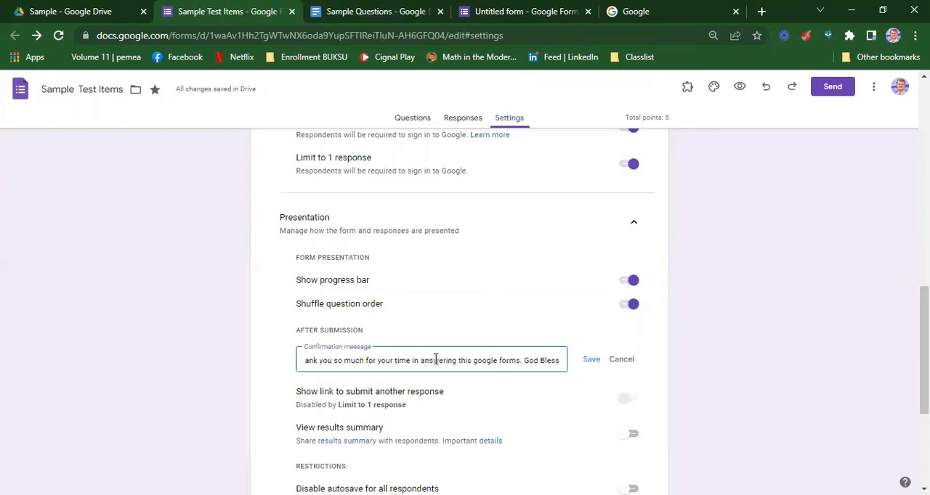
pyautogui.click(592, 360)
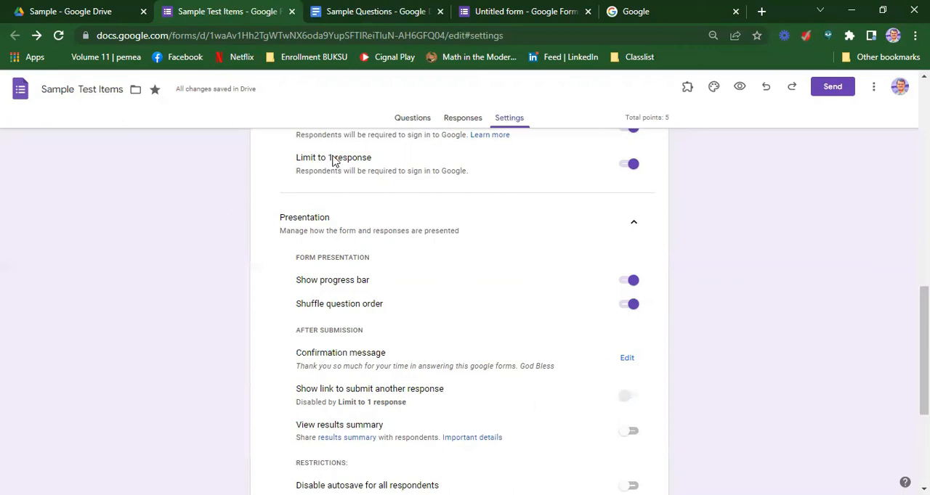
# Review the remaining form settings and defaults, and open the form's responses overview
pyautogui.scroll(-4, 475, 328)
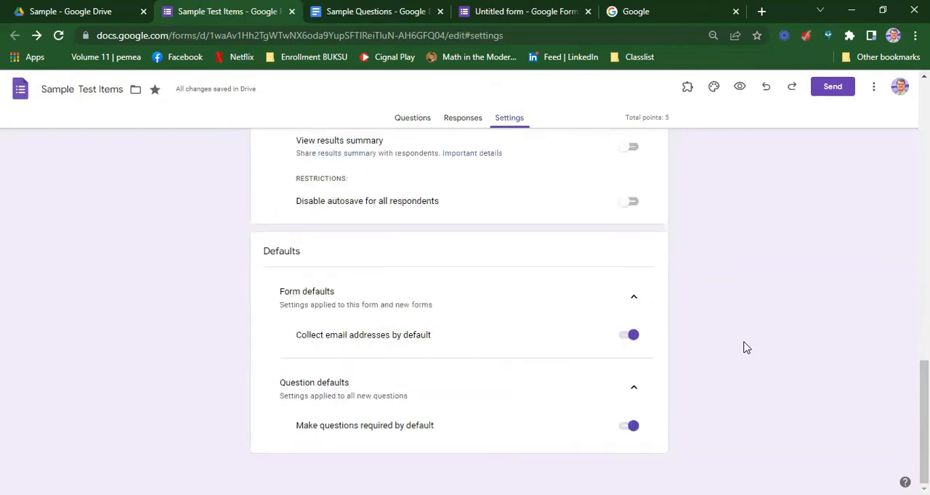
pyautogui.scroll(15, 744, 348)
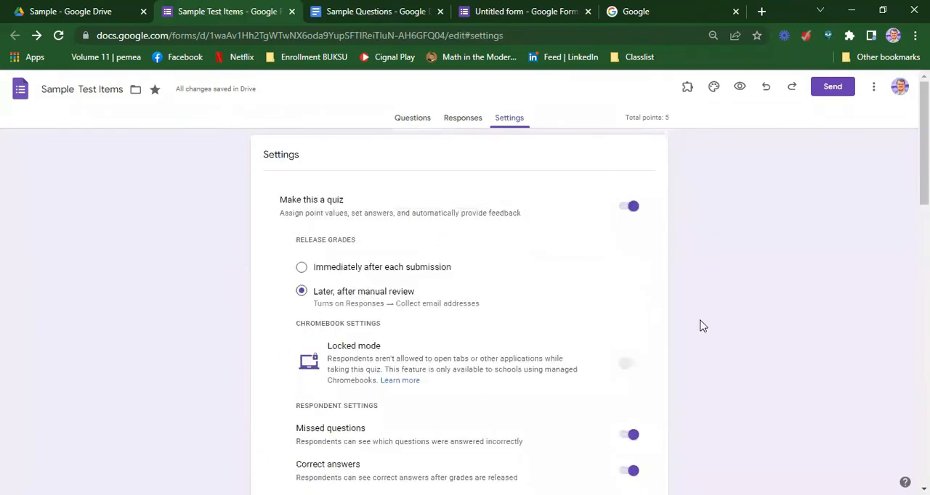
pyautogui.click(462, 122)
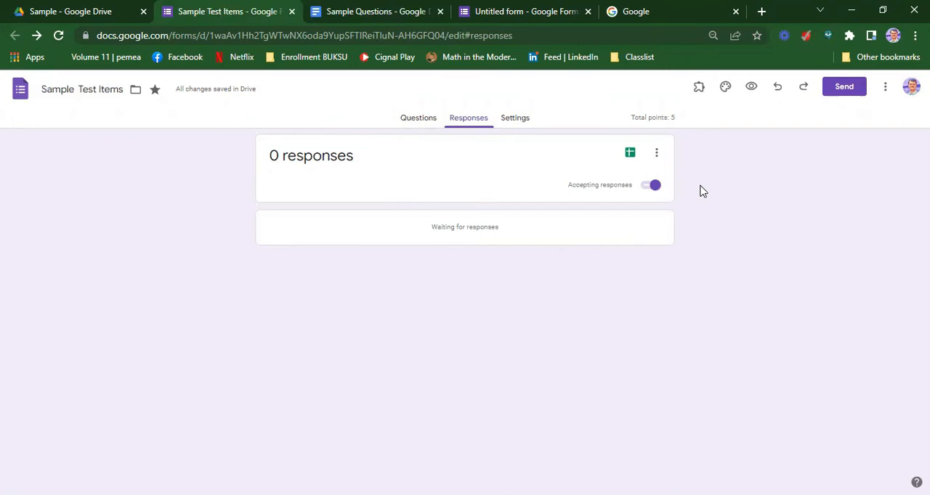
# Open the form's theme options and change the theme color to red
pyautogui.click(726, 89)
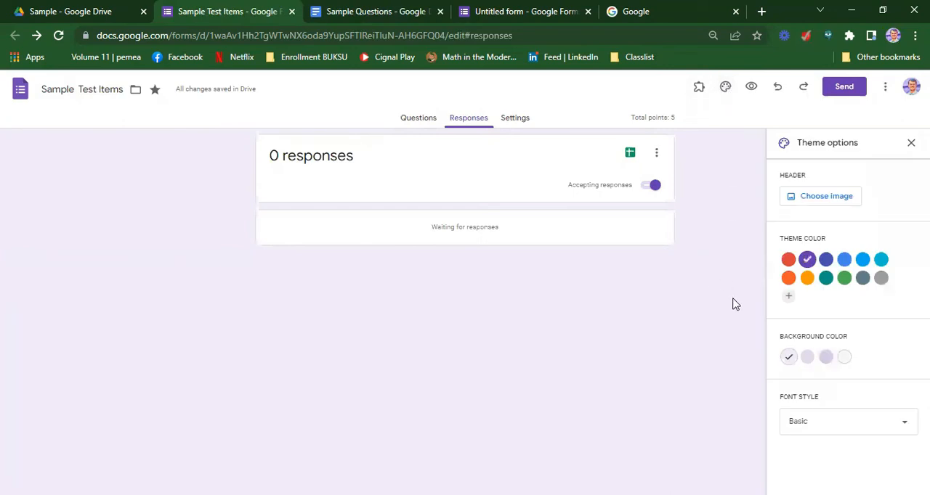
pyautogui.click(787, 264)
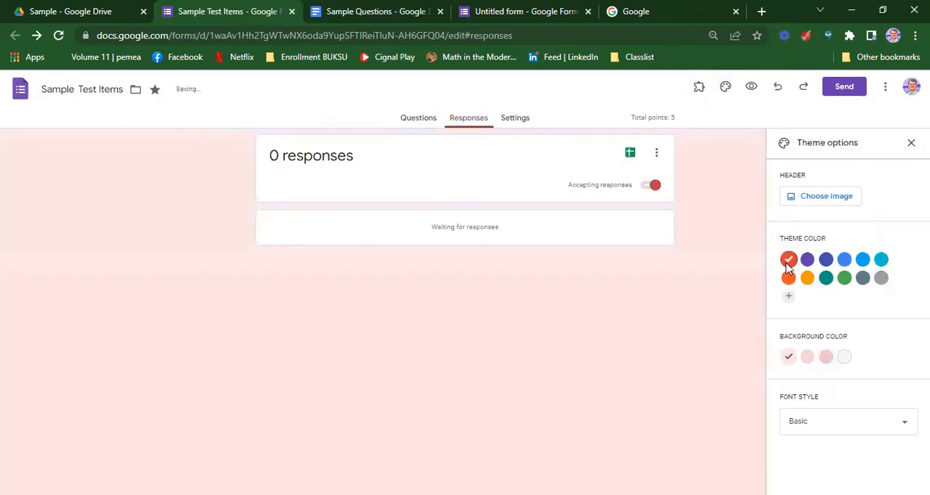
# Try several theme colors for the form, ending on grey with the dark background shade
pyautogui.click(844, 260)
pyautogui.click(788, 278)
pyautogui.click(826, 277)
pyautogui.click(844, 278)
pyautogui.click(862, 278)
pyautogui.click(882, 280)
pyautogui.click(807, 356)
pyautogui.click(824, 357)
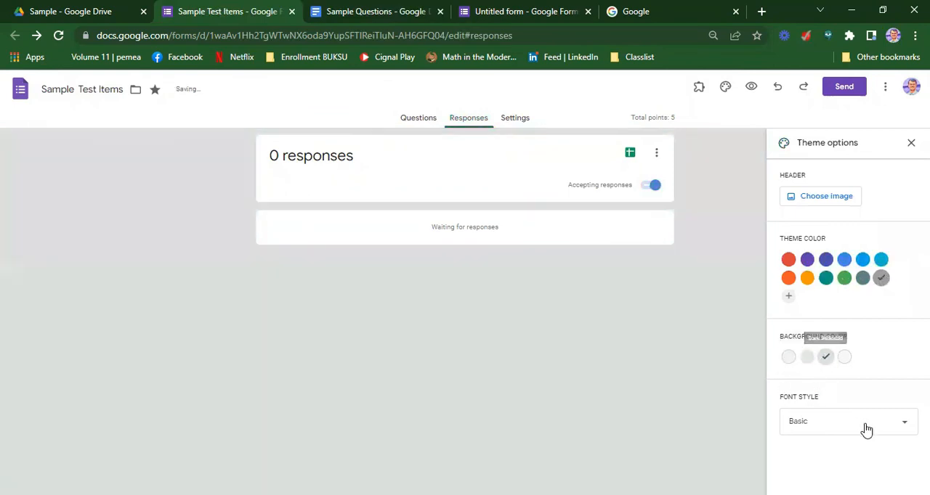
# Show the form's questions and try the Decorative, Formal and Playful font styles, ending on Basic
pyautogui.click(420, 119)
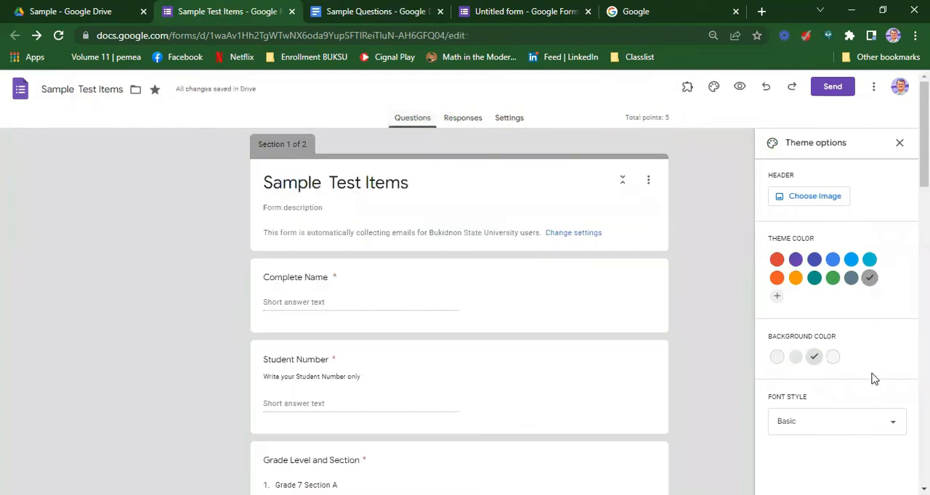
pyautogui.click(894, 428)
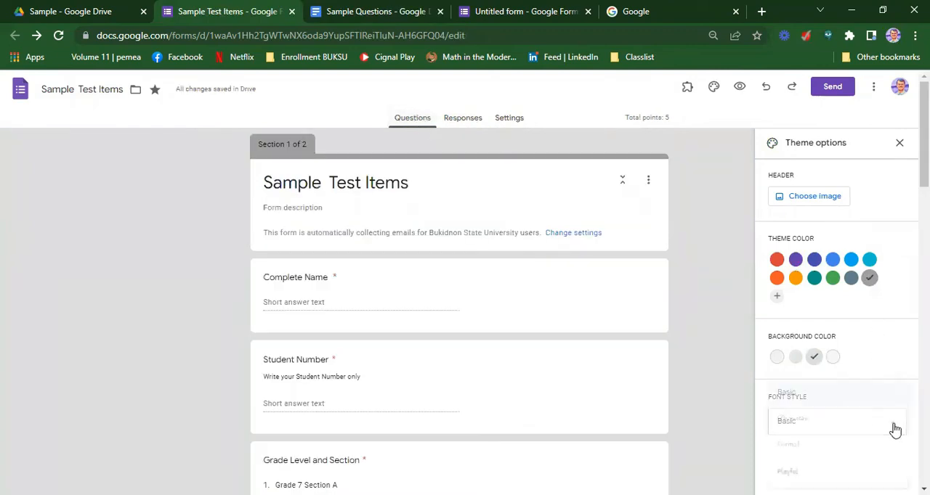
pyautogui.scroll(-2, 857, 385)
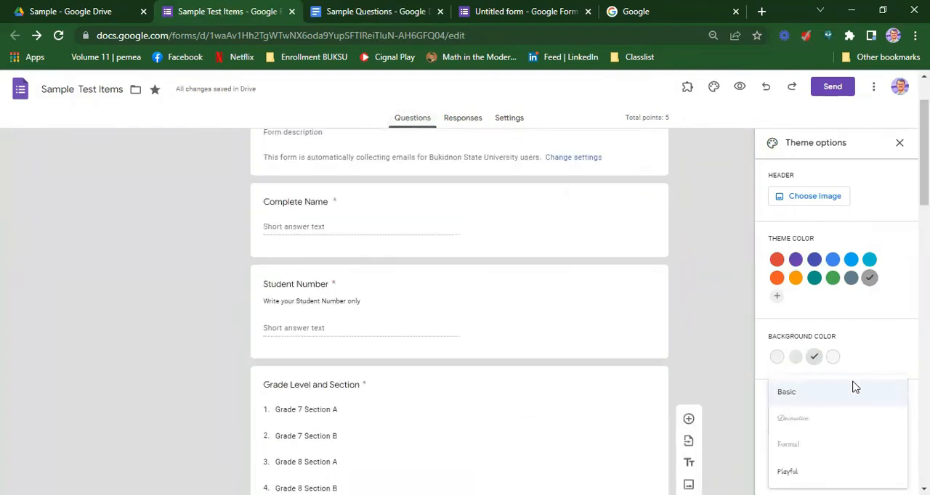
pyautogui.click(829, 429)
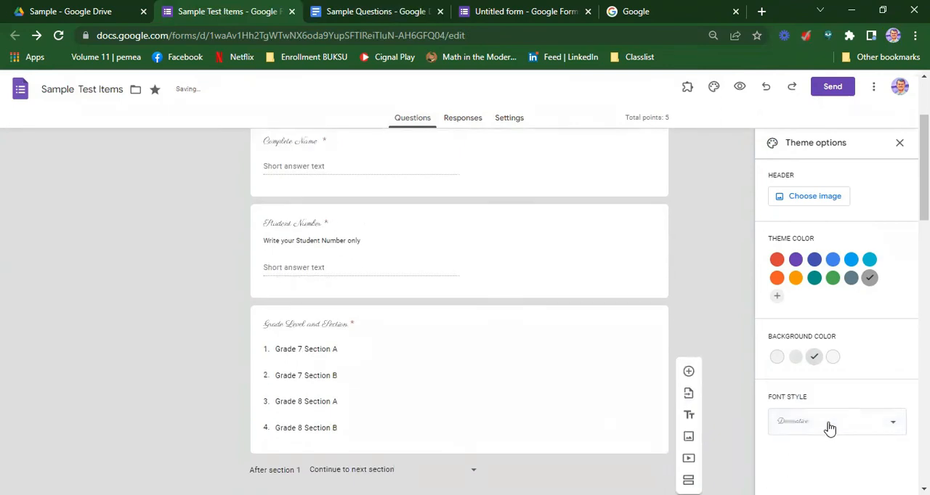
pyautogui.click(847, 428)
pyautogui.click(812, 444)
pyautogui.click(823, 422)
pyautogui.click(799, 462)
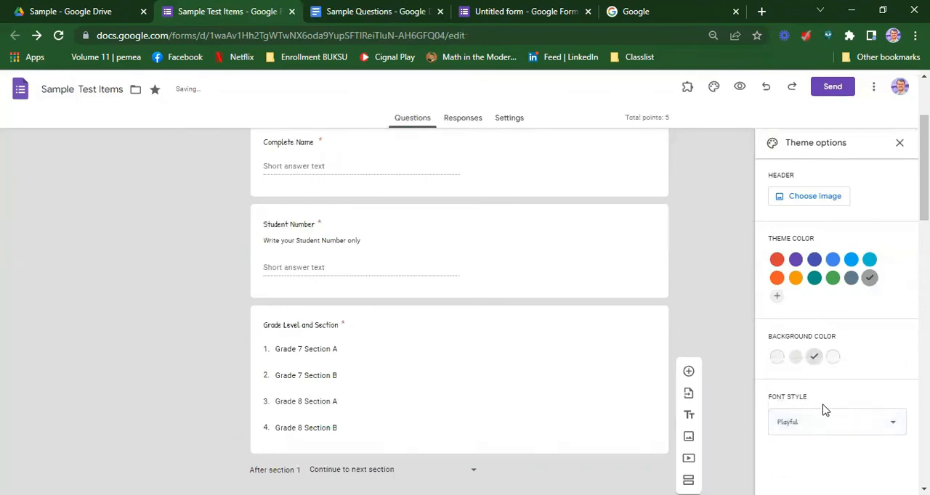
pyautogui.click(842, 422)
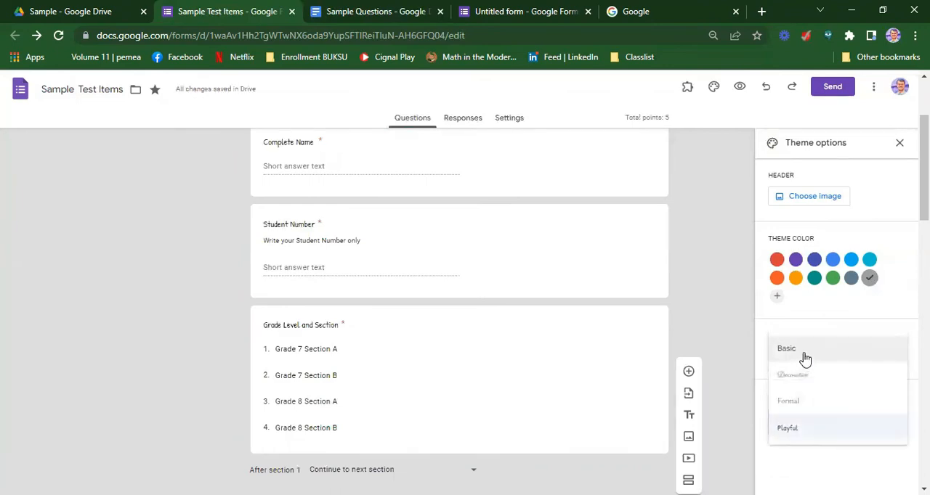
pyautogui.click(804, 356)
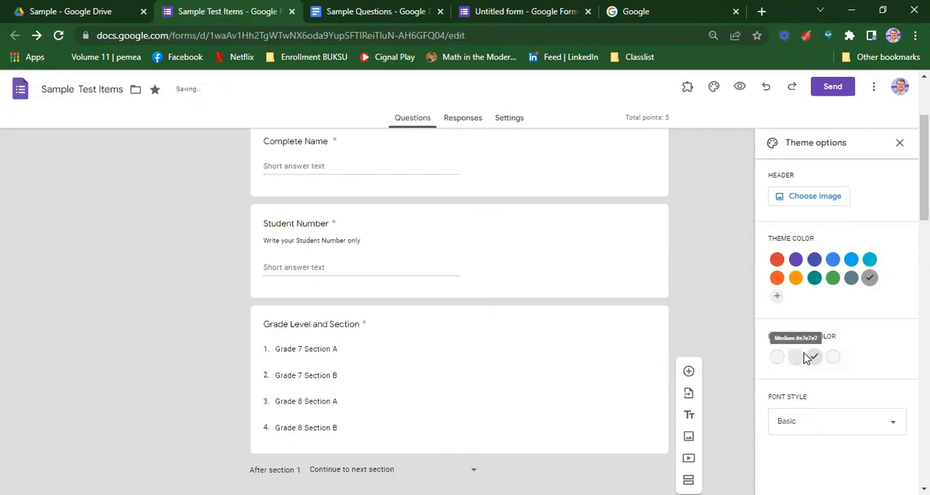
# Open the header image chooser and look through the Work and School images and the upload and photo sources
pyautogui.scroll(2, 808, 356)
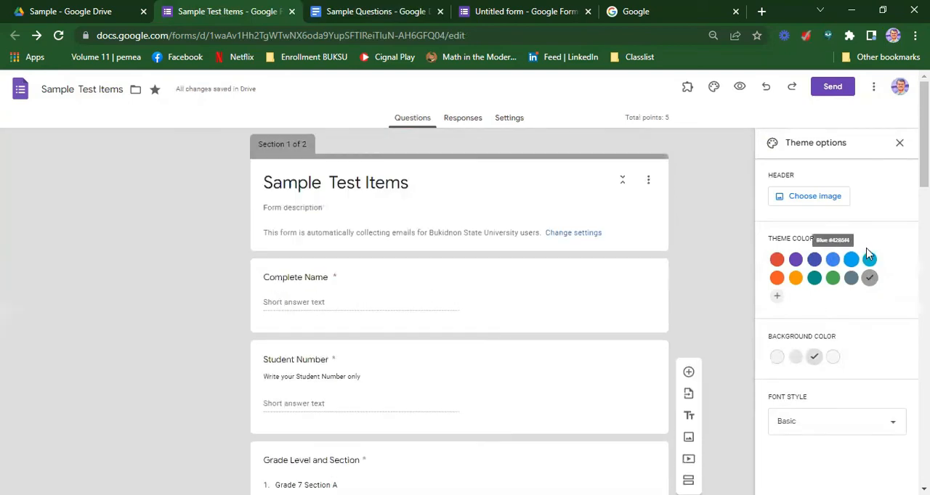
pyautogui.click(826, 202)
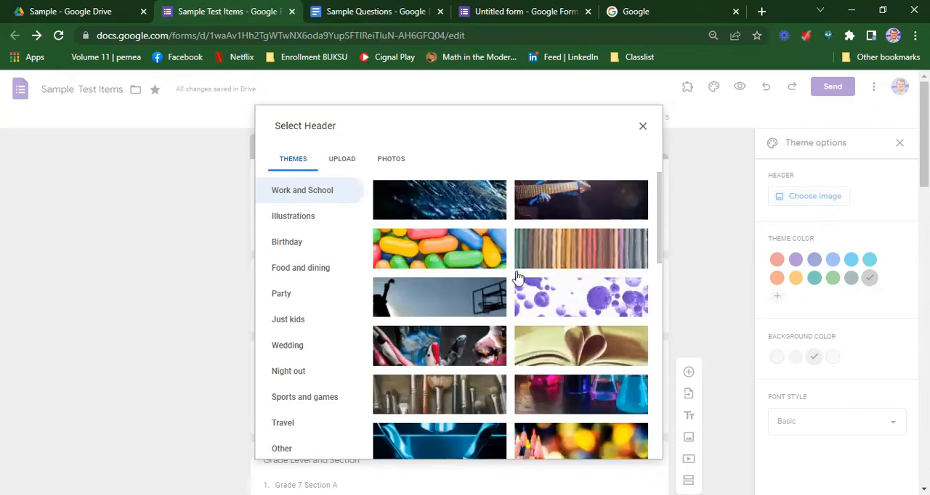
pyautogui.scroll(-5, 476, 320)
pyautogui.scroll(-3, 307, 259)
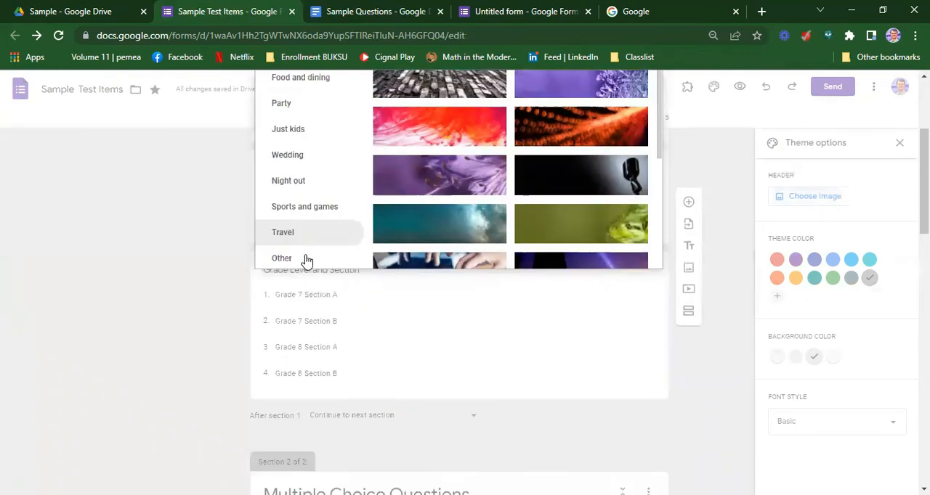
pyautogui.scroll(3, 307, 260)
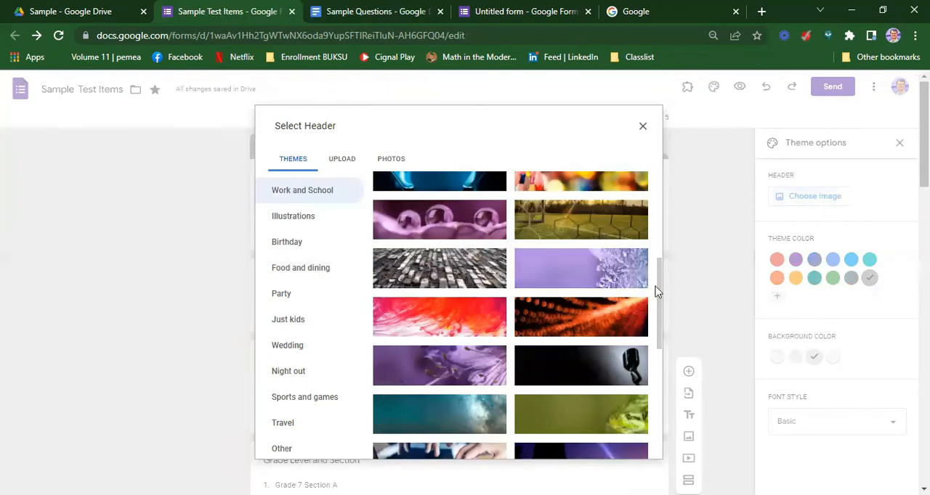
pyautogui.moveTo(661, 303); pyautogui.dragTo(650, 207)
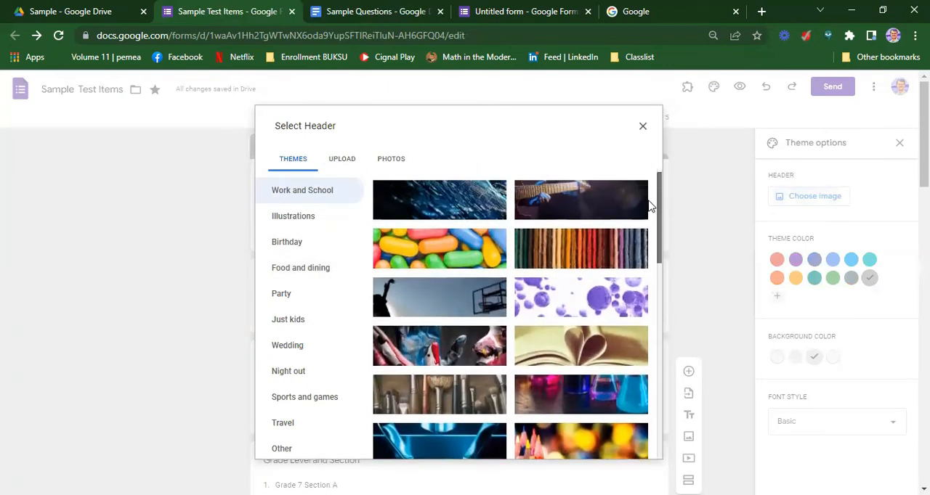
pyautogui.click(588, 249)
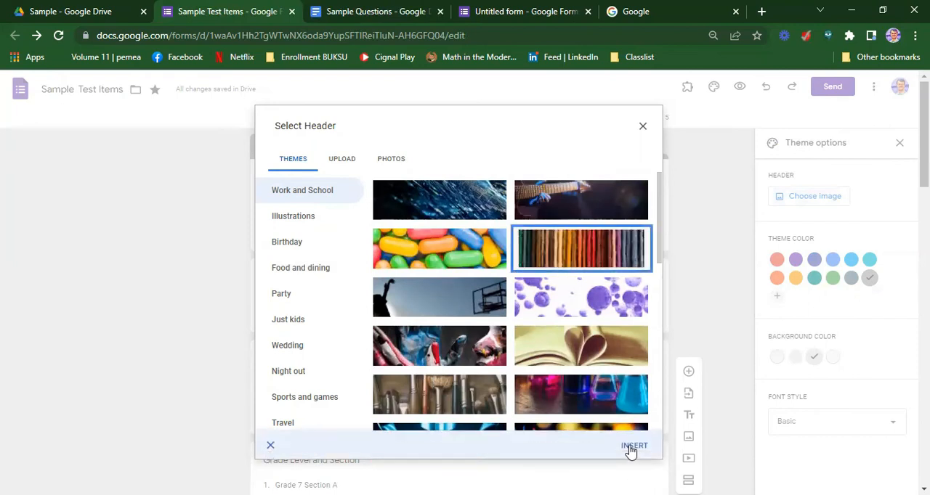
pyautogui.click(337, 164)
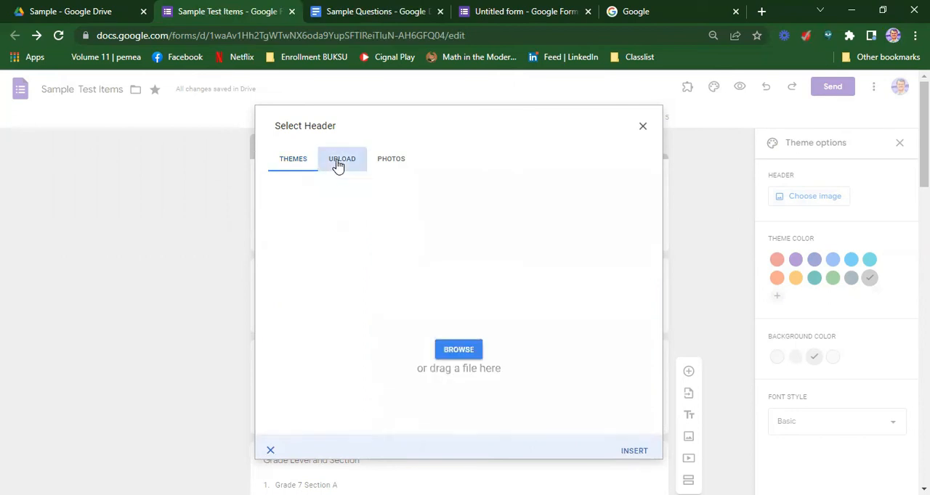
pyautogui.click(399, 159)
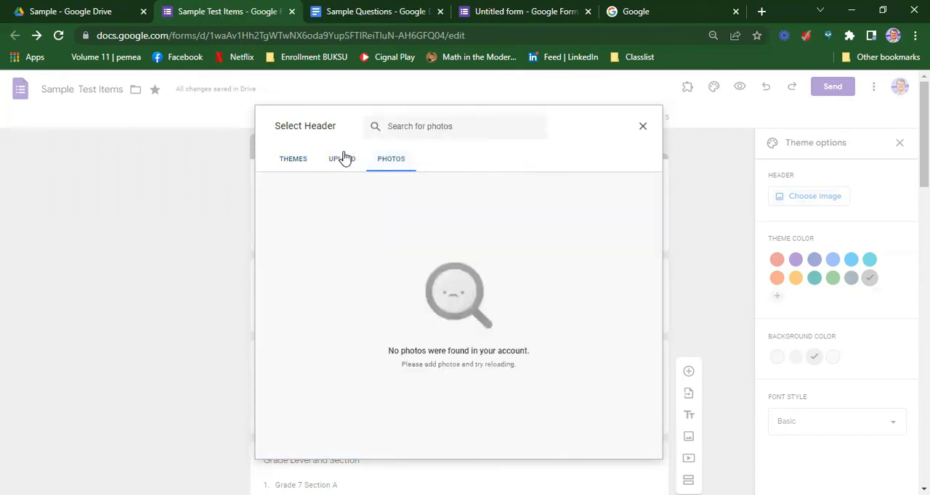
pyautogui.click(280, 165)
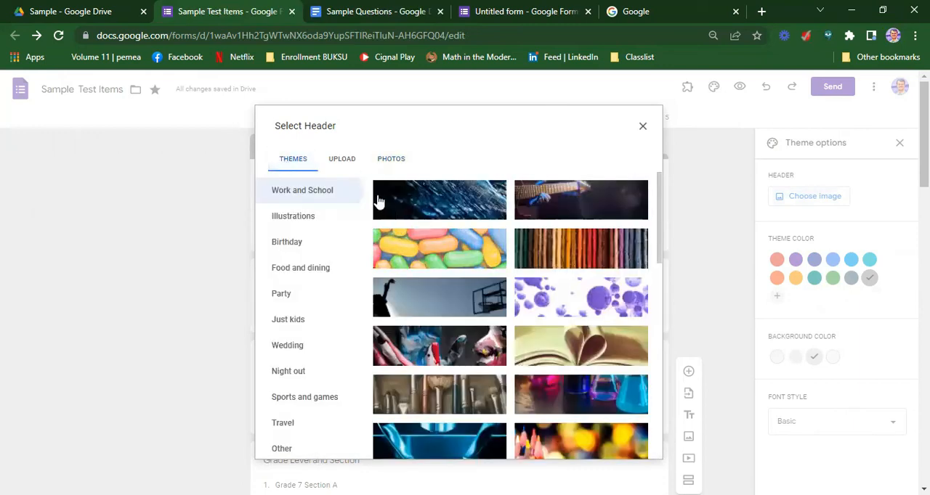
# Insert the multicolored yarn image from the Work and School themes as the form header and close the theme options
pyautogui.click(566, 247)
pyautogui.click(632, 448)
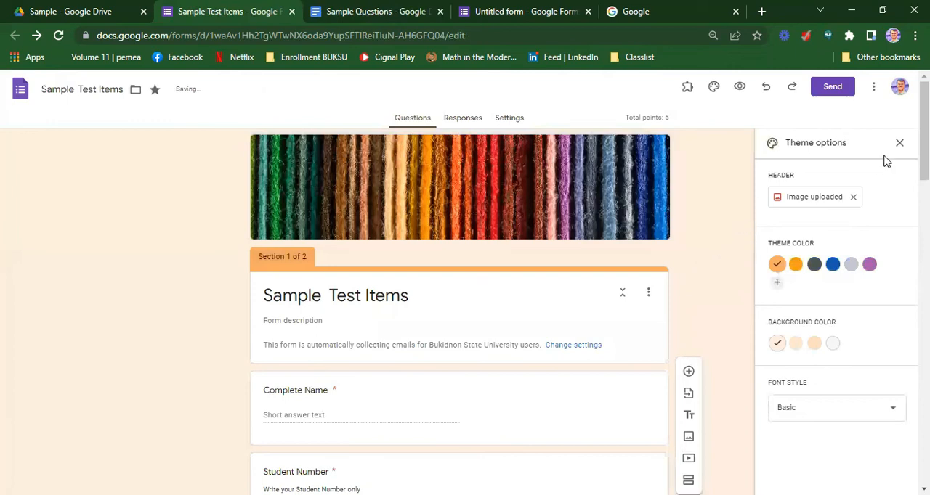
pyautogui.click(901, 144)
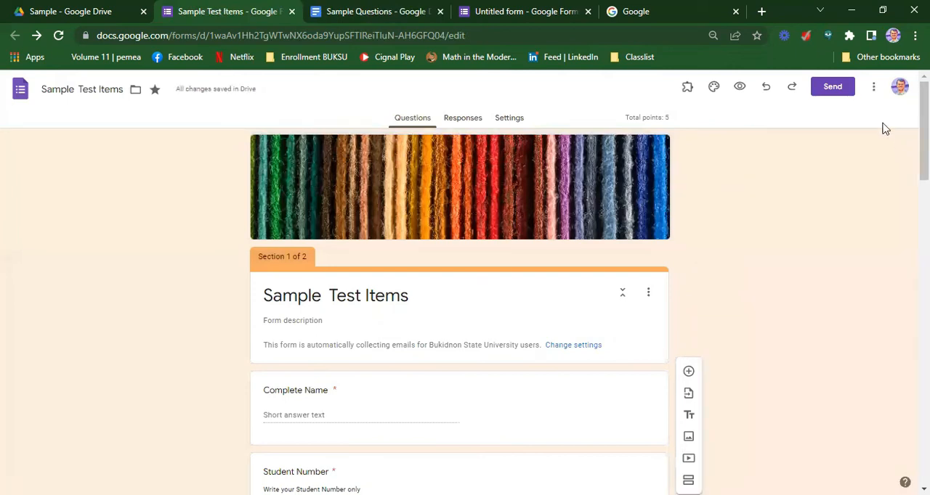
# Open the form's preview and look over its first page of student information fields
pyautogui.click(740, 88)
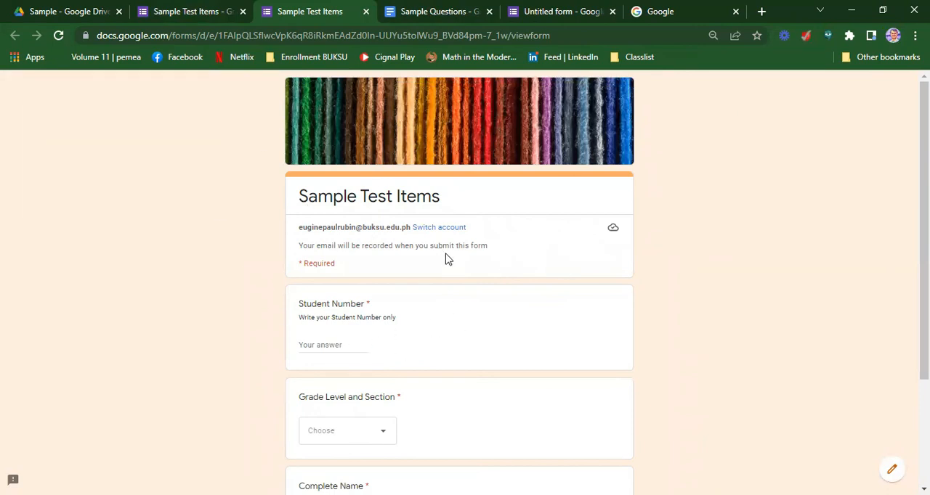
pyautogui.scroll(-1, 399, 348)
pyautogui.scroll(-2, 399, 348)
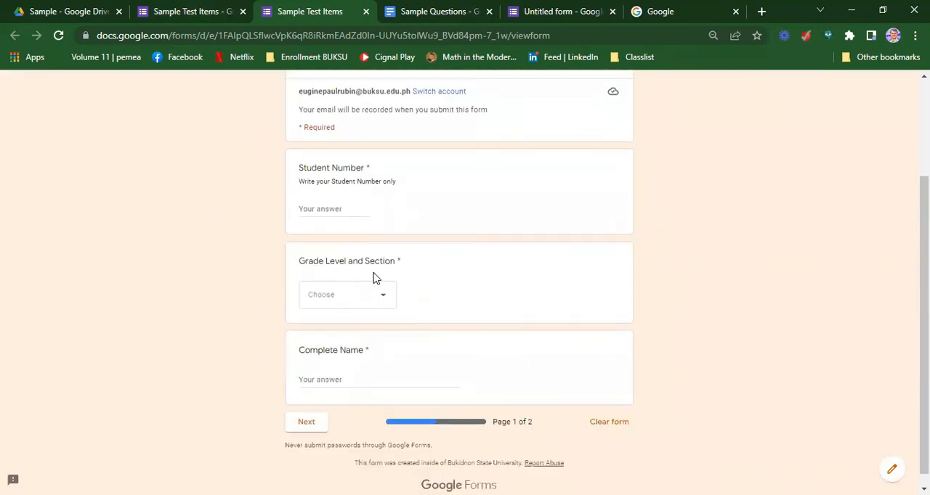
# Test the Student Number validation by entering the non-numeric answer "kdkdkdk"
pyautogui.click(336, 209)
pyautogui.write('kdkdkdk')
pyautogui.doubleClick(334, 210)
pyautogui.click(364, 295)
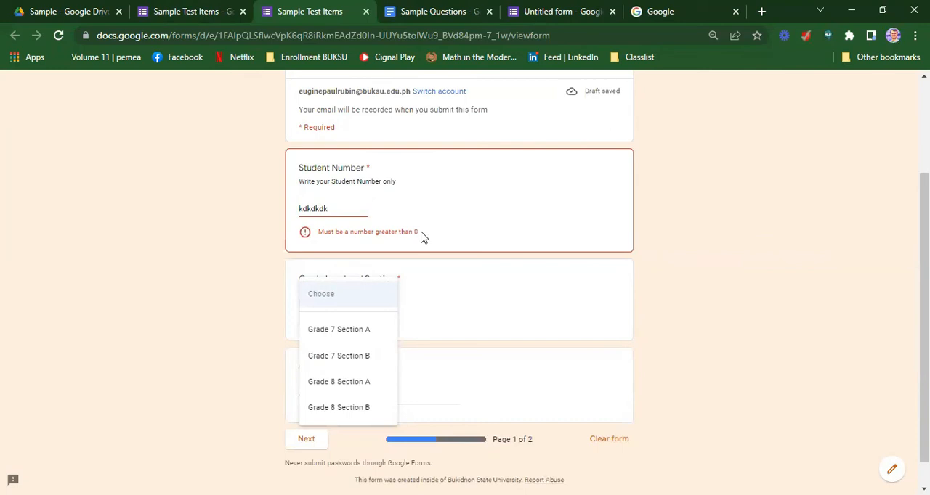
# Replace the Student Number answer with a numeric student number
pyautogui.click(340, 208)
pyautogui.moveTo(340, 208); pyautogui.dragTo(270, 209)
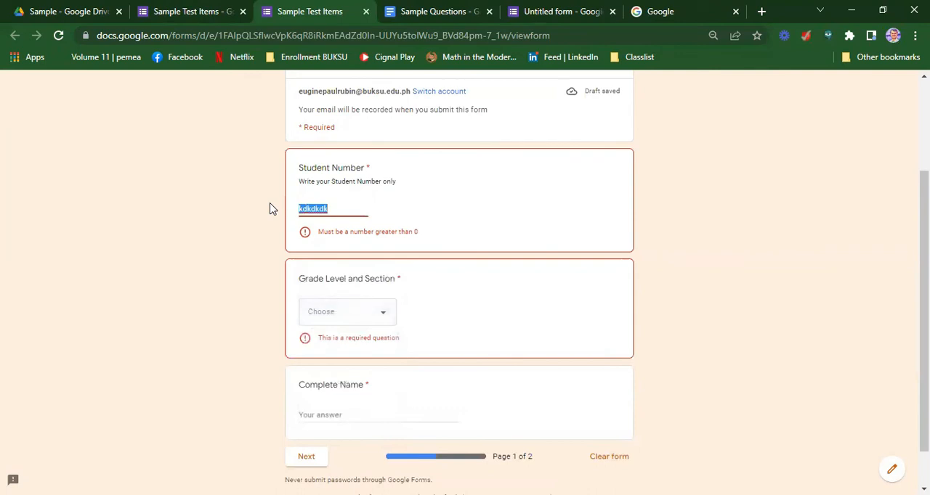
pyautogui.write('2094890')
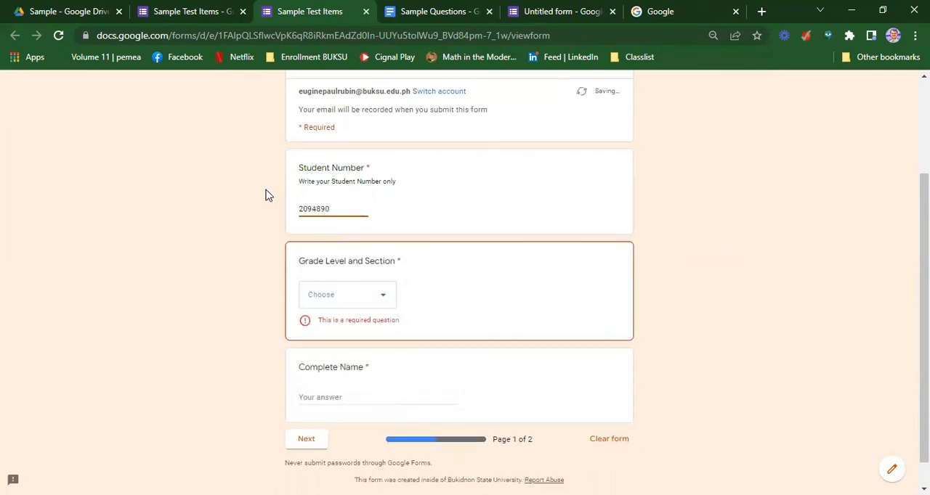
pyautogui.click(716, 233)
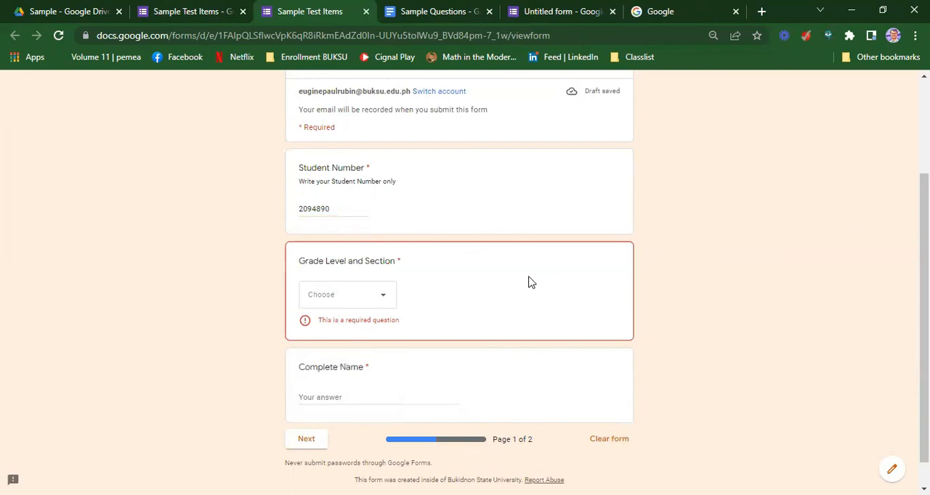
# Choose Grade 7 Section A as the Grade Level and Section answer
pyautogui.click(380, 300)
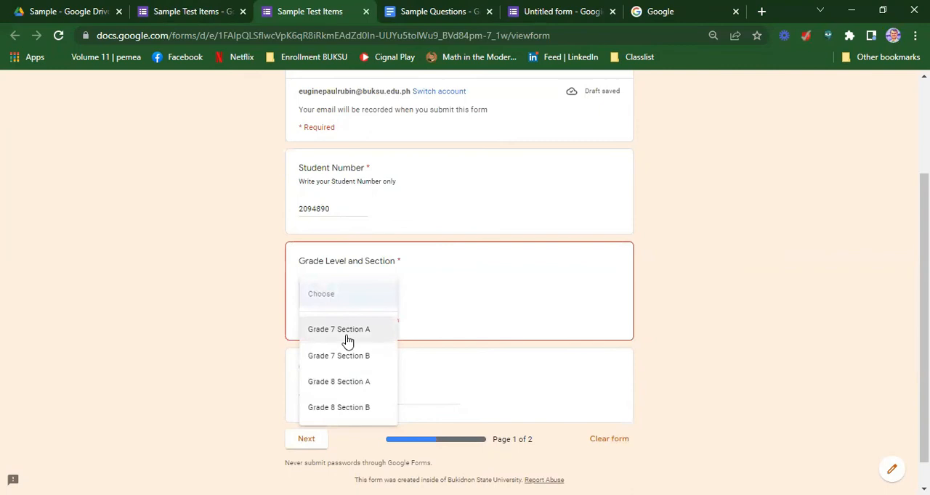
pyautogui.click(453, 307)
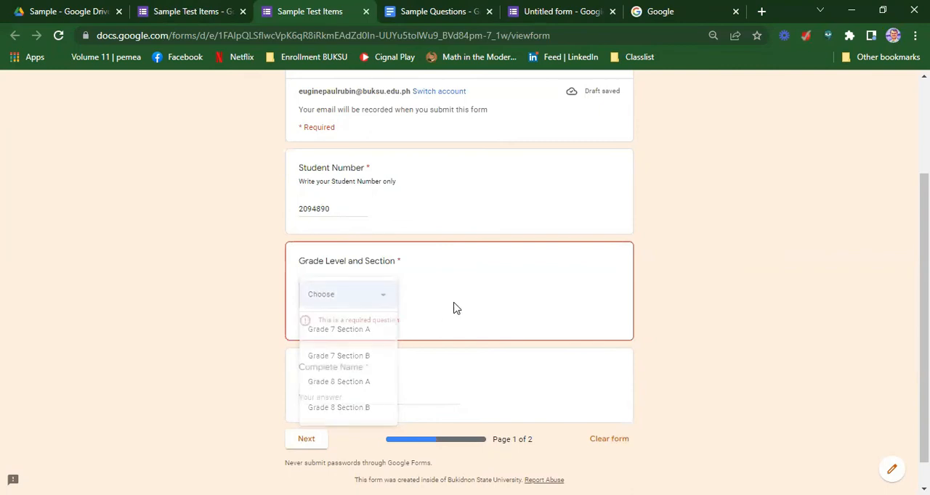
pyautogui.click(380, 299)
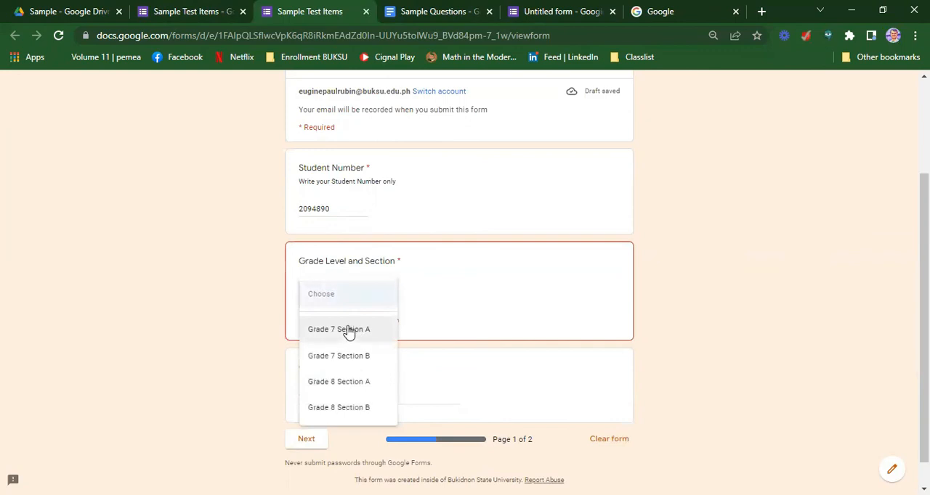
pyautogui.click(348, 330)
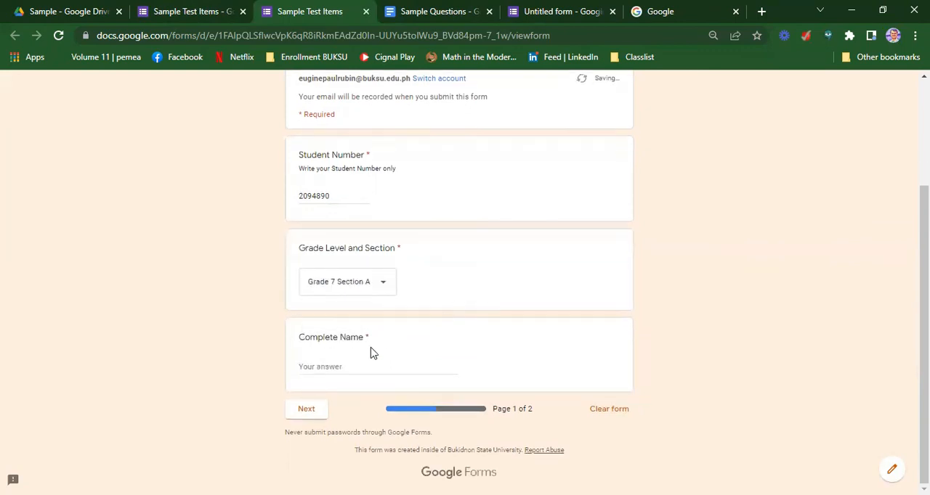
# Fill in the Complete Name answer and continue to the Multiple Choice Questions page
pyautogui.click(320, 365)
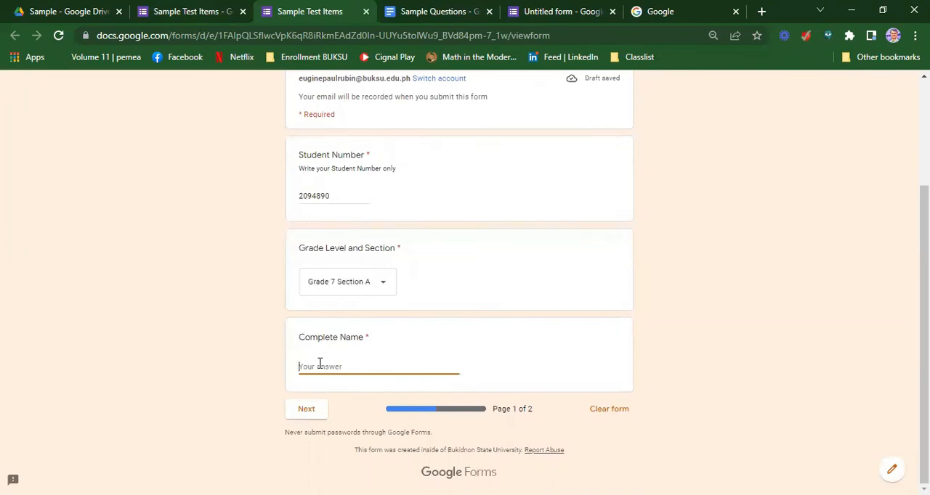
pyautogui.write('Sample Test items')
pyautogui.click(308, 411)
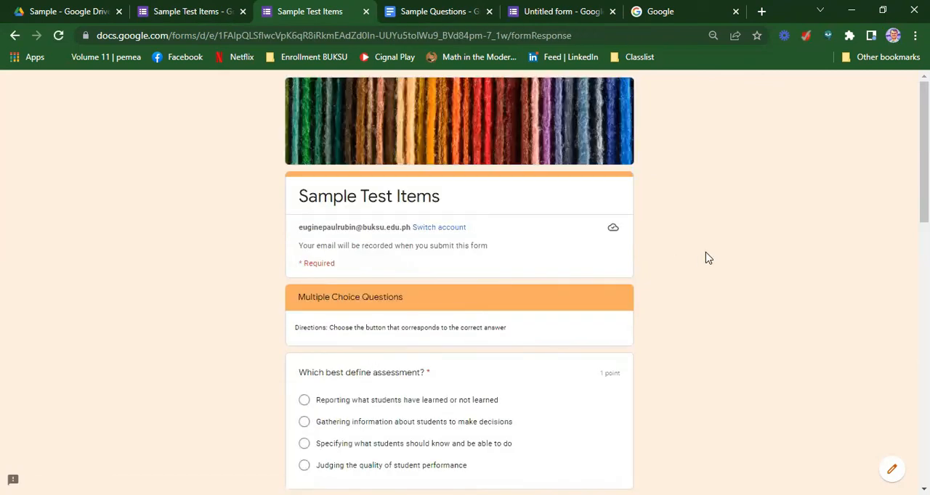
# Look through the multiple choice questions and answer "Which best define assessment?" with "Specifying what students should know and be able to do"
pyautogui.scroll(-2, 704, 260)
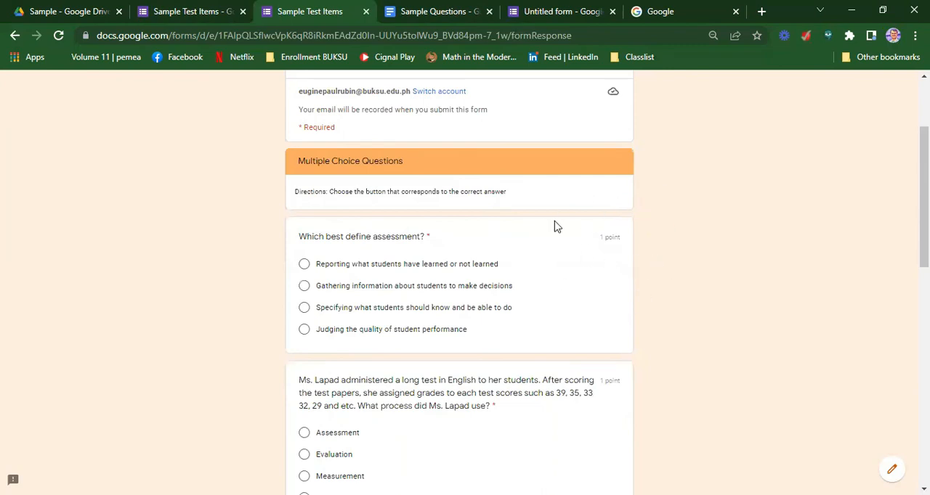
pyautogui.scroll(-3, 559, 399)
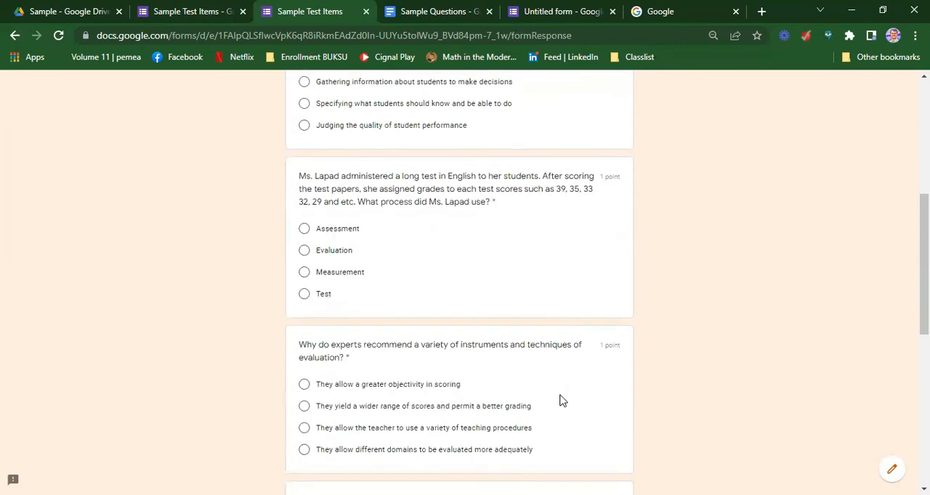
pyautogui.scroll(-4, 550, 353)
pyautogui.scroll(-2, 547, 351)
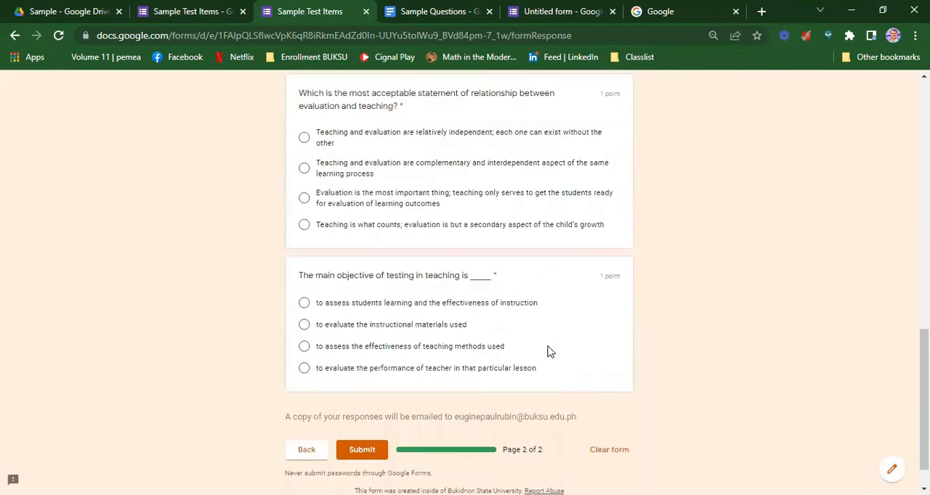
pyautogui.scroll(10, 547, 350)
pyautogui.scroll(-4, 493, 315)
pyautogui.click(303, 171)
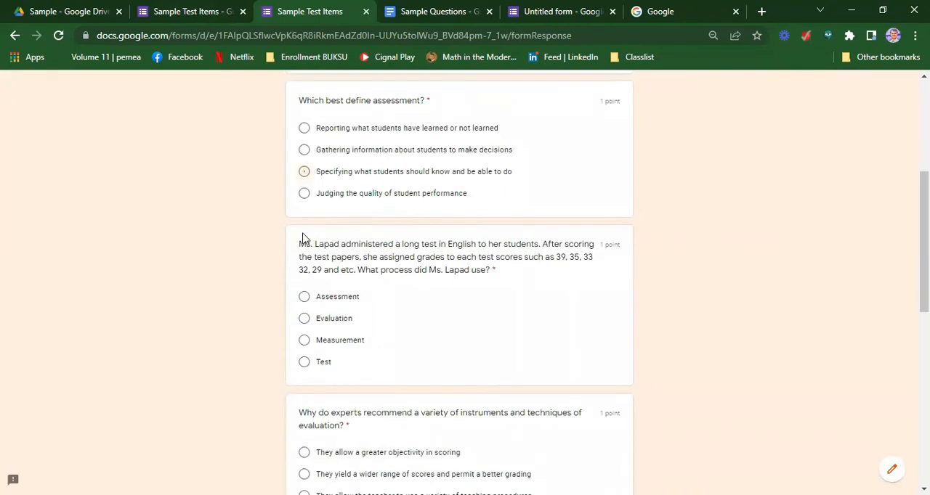
# Answer the Ms. Lapad question with "Evaluation" and the evaluation techniques question with "They allow different domains to be evaluated more adequately"
pyautogui.click(303, 318)
pyautogui.scroll(-3, 308, 317)
pyautogui.click(304, 314)
# Answer the relationship question with "Evaluation is the most important thing", the testing objective with "to evaluate the performance of teacher in that particular lesson", and submit
pyautogui.scroll(-3, 305, 320)
pyautogui.click(304, 265)
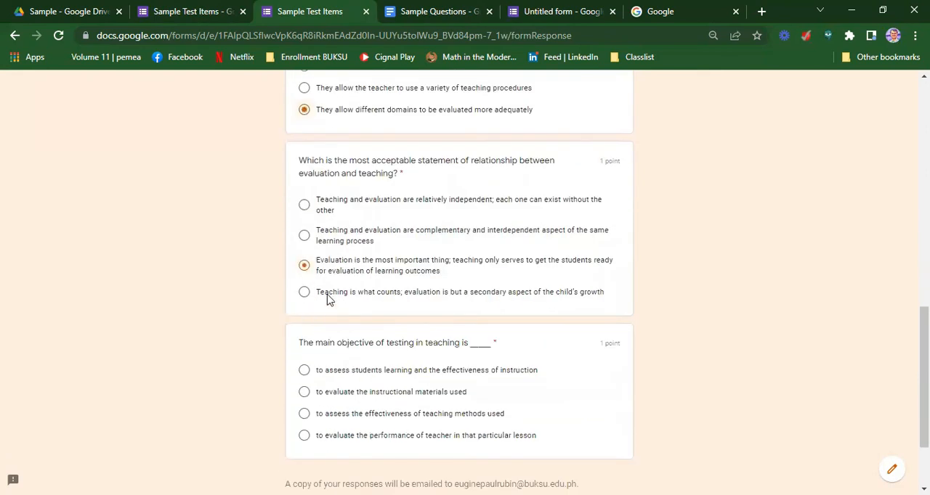
pyautogui.scroll(-2, 334, 313)
pyautogui.click(305, 328)
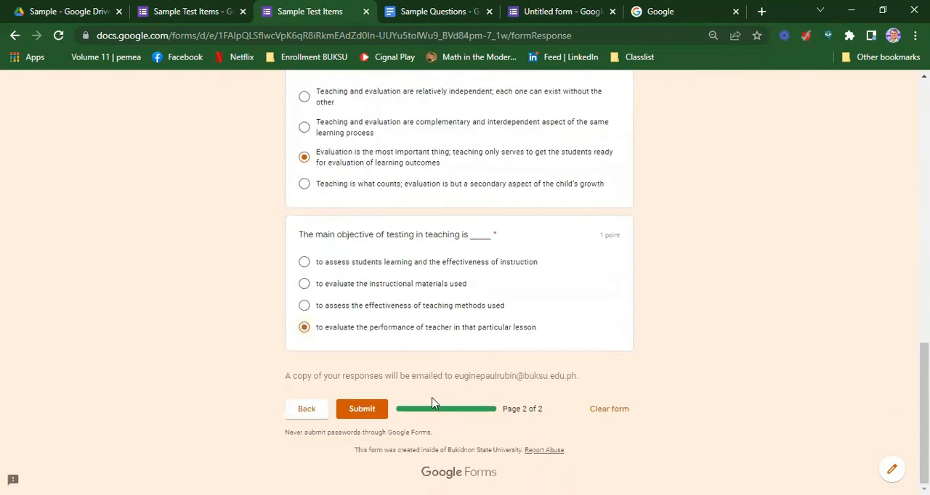
pyautogui.click(373, 412)
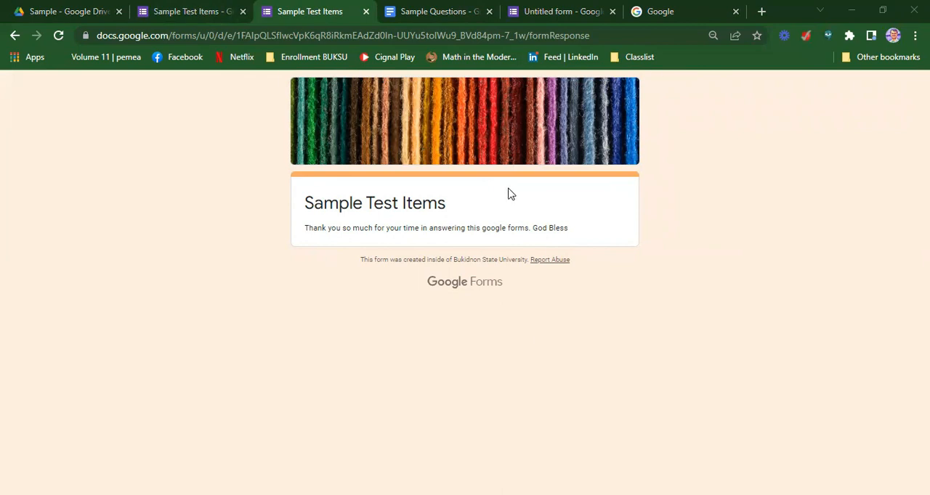
# Return to the form editor, open the response summary and look at the missed questions and the options for releasing scores
pyautogui.click(190, 13)
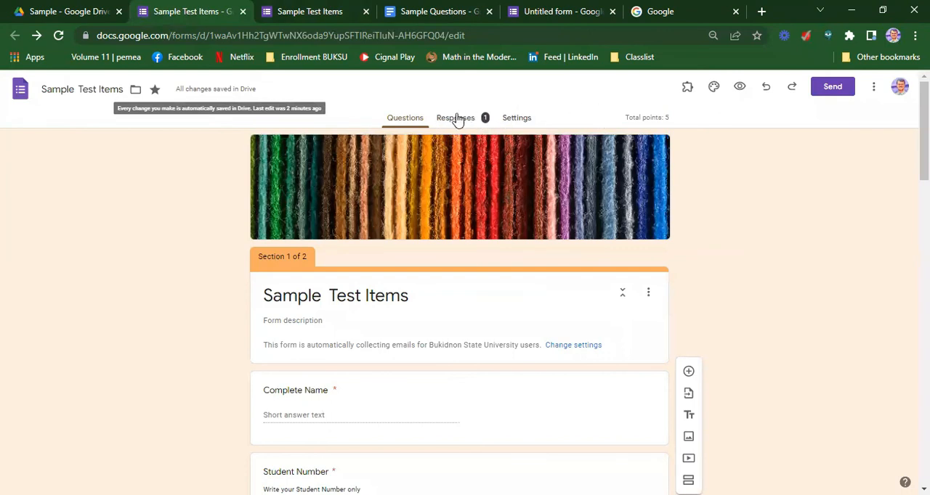
pyautogui.click(457, 119)
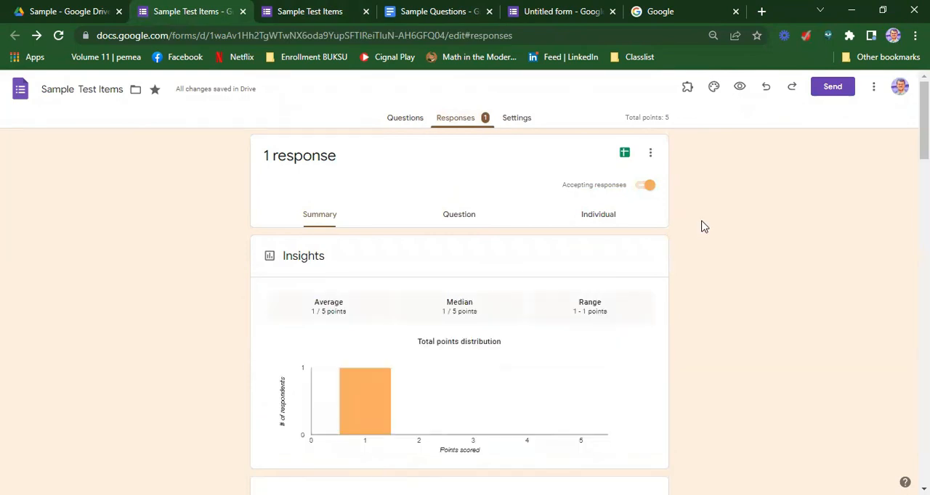
pyautogui.scroll(-7, 703, 229)
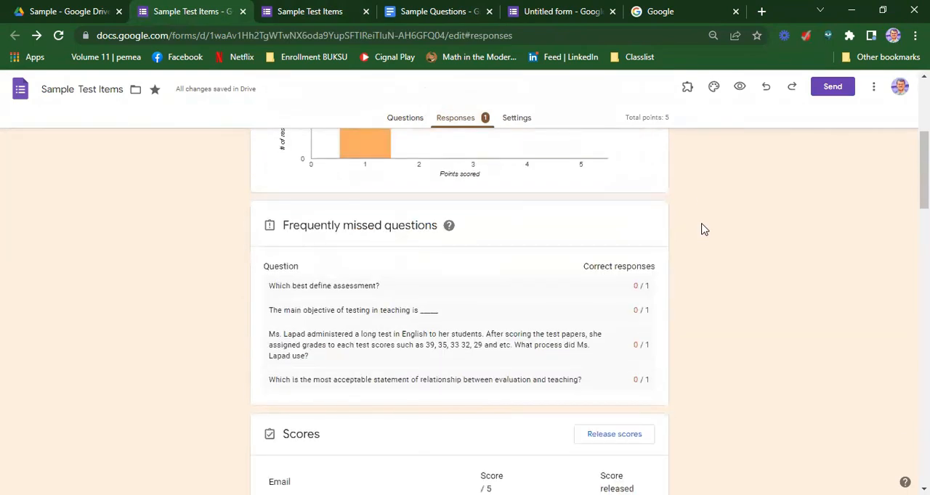
pyautogui.scroll(3, 702, 230)
pyautogui.scroll(-3, 701, 231)
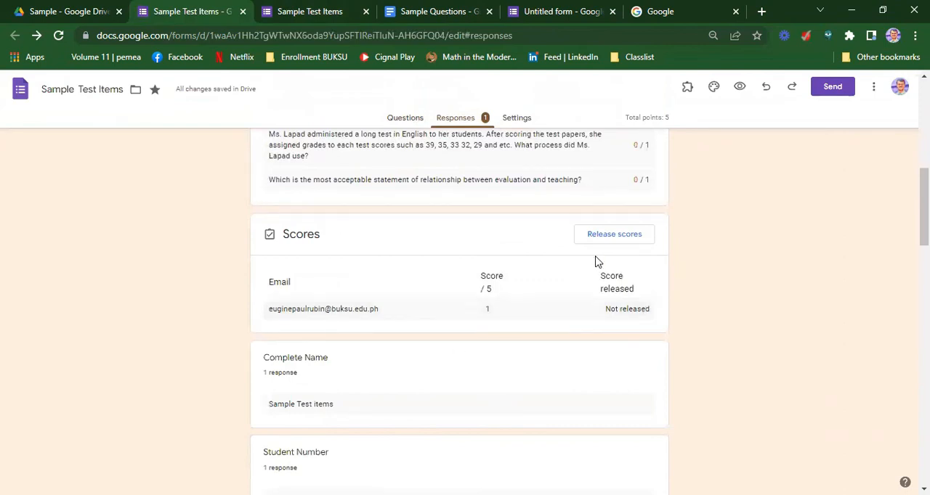
pyautogui.click(626, 235)
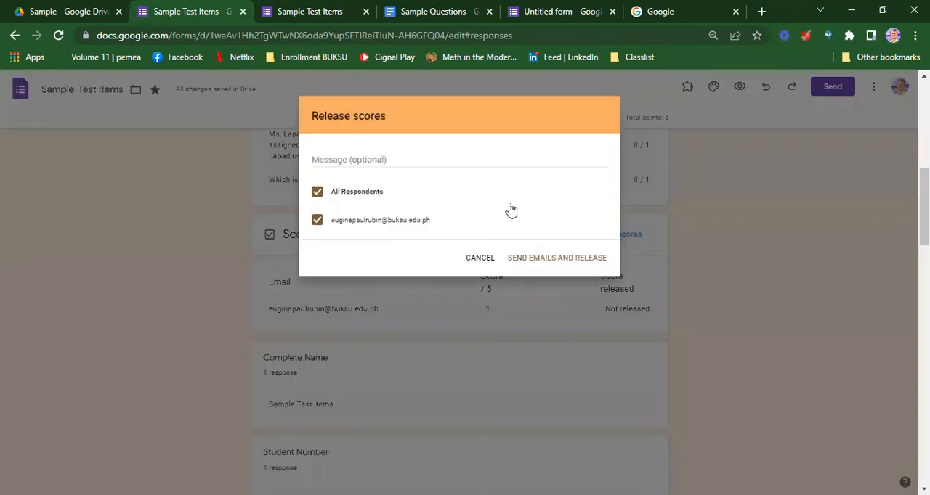
pyautogui.click(481, 260)
# Review the scores list and the Insights average, median, range and total points distribution in the response summary
pyautogui.scroll(-1, 717, 277)
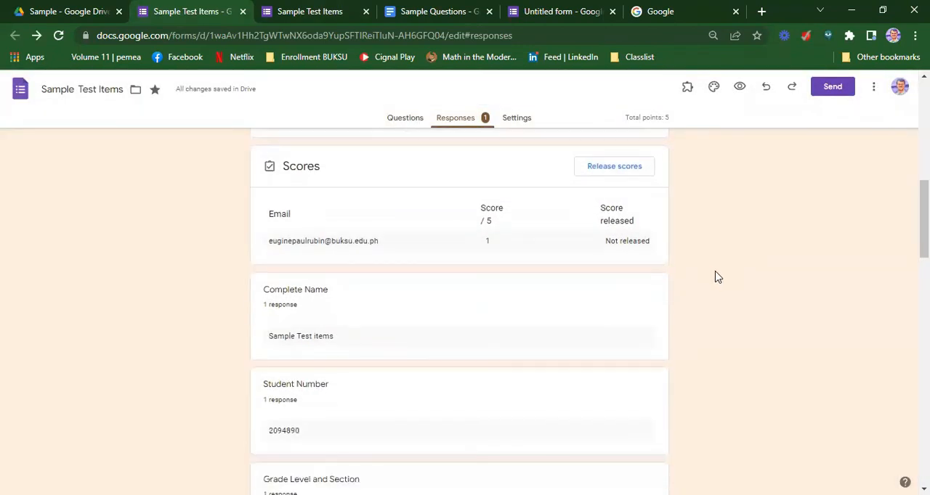
pyautogui.scroll(3, 717, 276)
pyautogui.scroll(2, 719, 280)
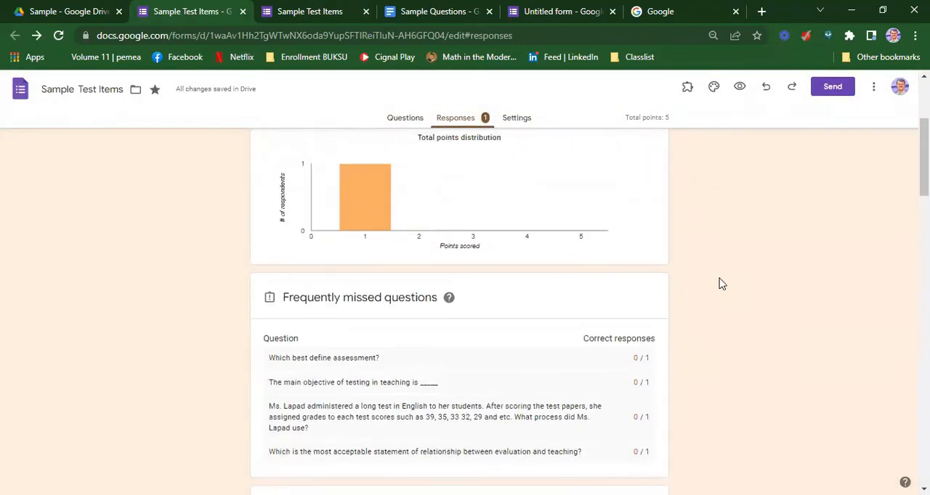
pyautogui.scroll(2, 719, 284)
pyautogui.scroll(-1, 722, 284)
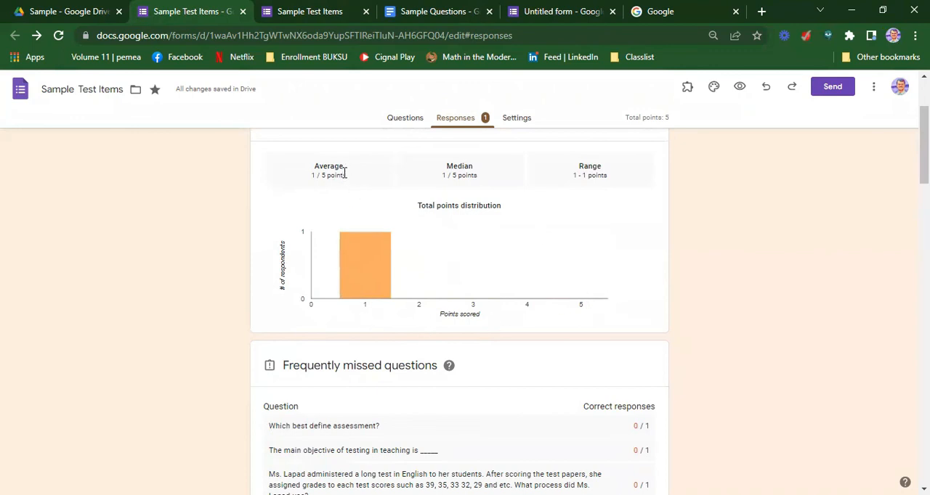
pyautogui.scroll(1, 597, 186)
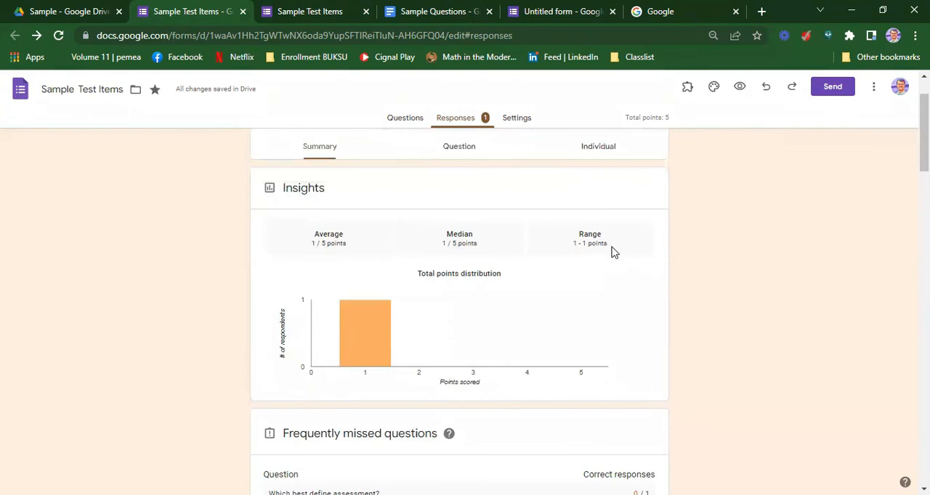
# Examine the response summary for each form question, from the respondent details to the charts of the multiple choice answers
pyautogui.scroll(-10, 612, 252)
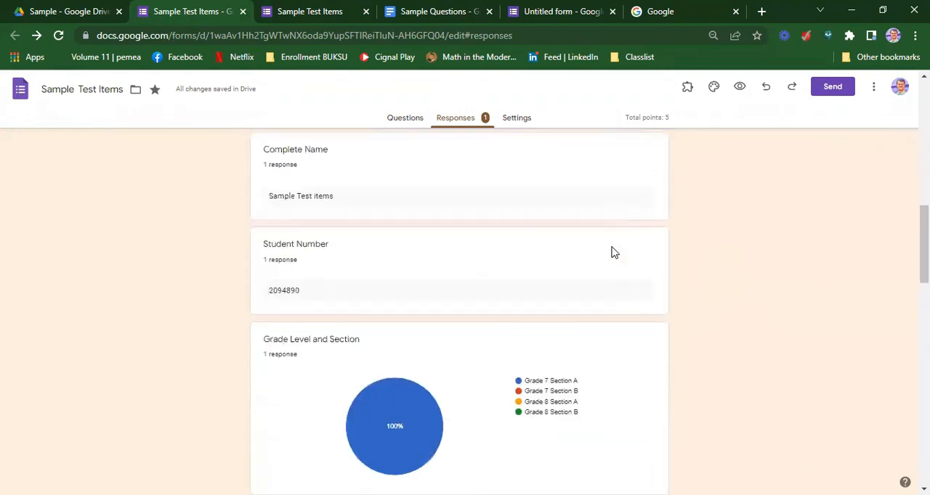
pyautogui.scroll(1, 396, 288)
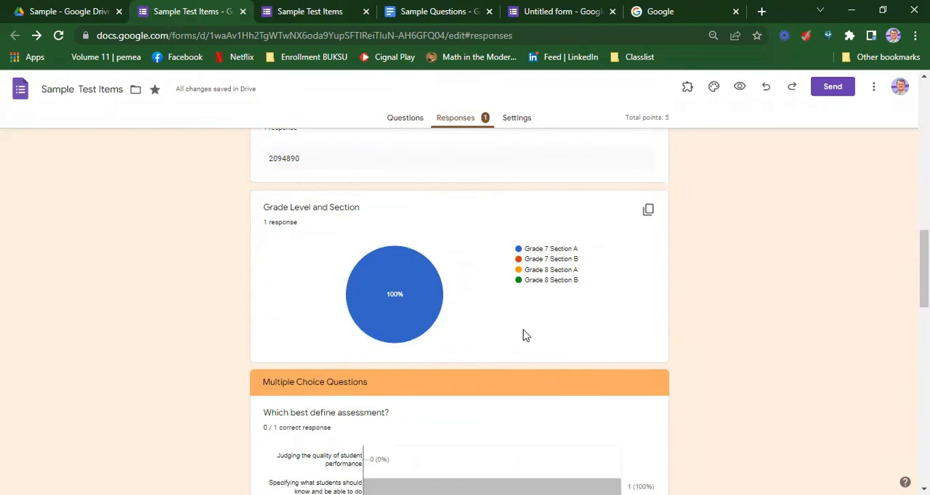
pyautogui.scroll(-3, 526, 335)
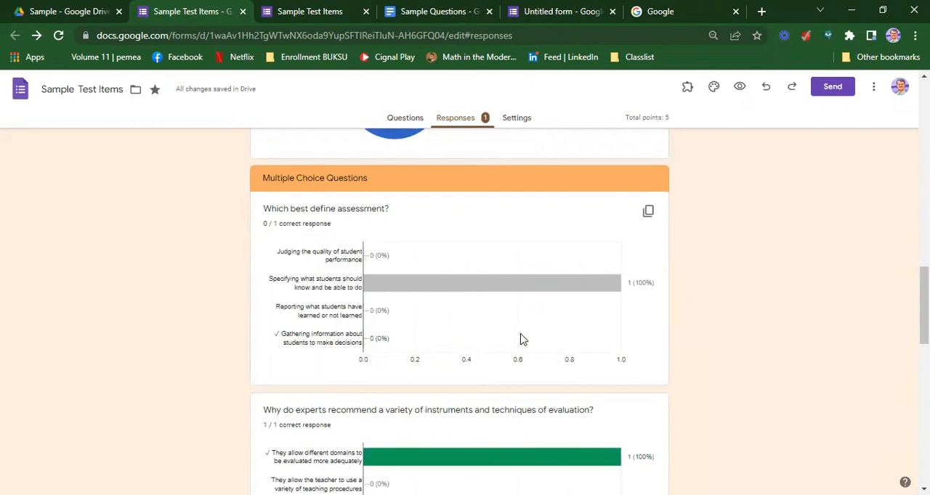
pyautogui.scroll(-1, 520, 340)
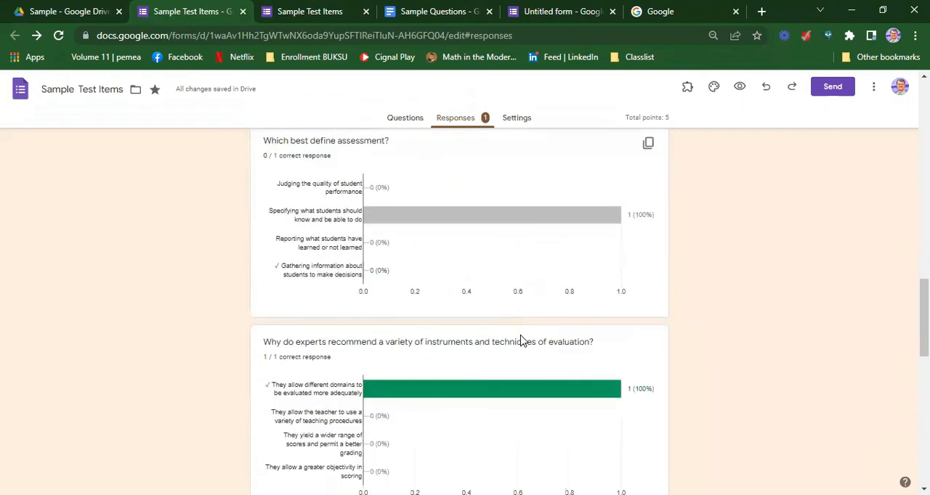
pyautogui.scroll(-3, 520, 340)
pyautogui.scroll(-3, 520, 341)
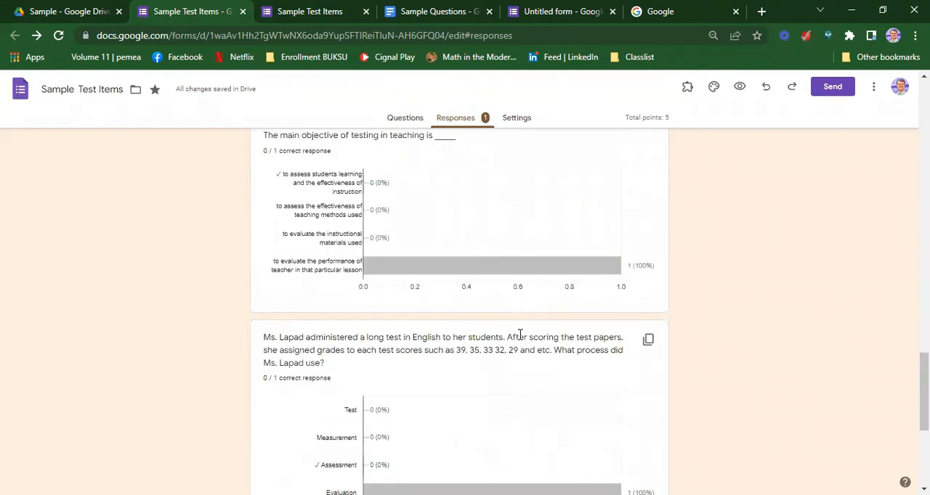
pyautogui.scroll(-2, 520, 338)
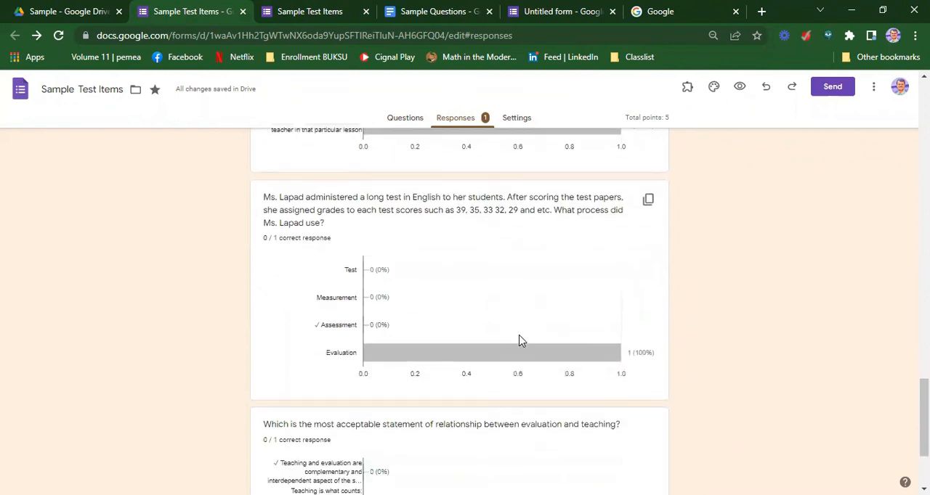
pyautogui.scroll(-2, 520, 341)
pyautogui.scroll(20, 520, 340)
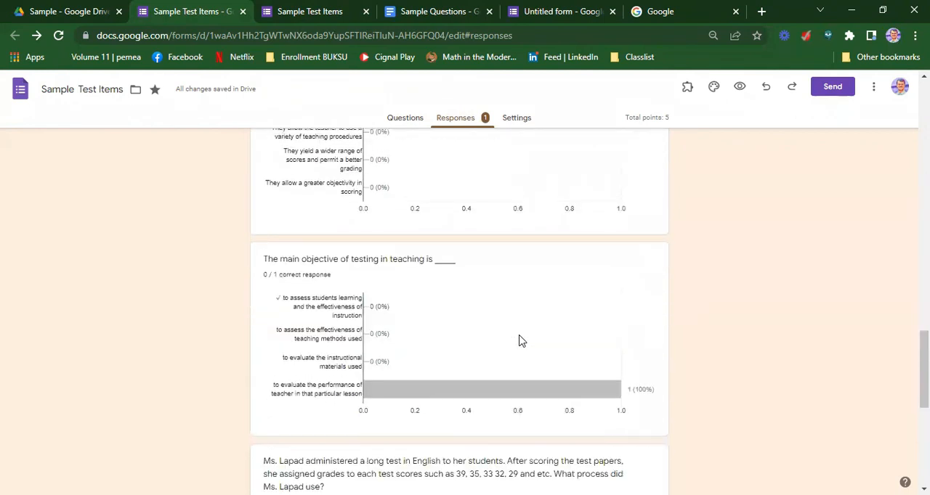
pyautogui.scroll(8, 520, 341)
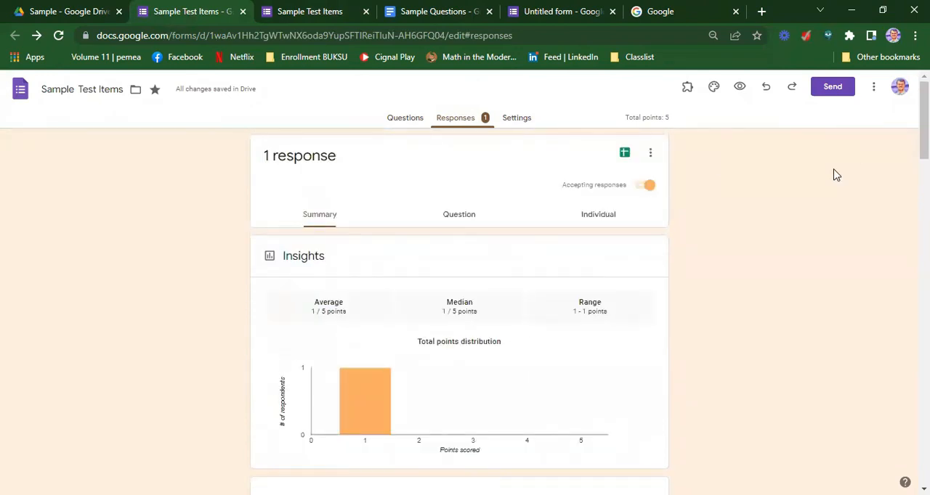
# Shorten the form's sharing link and copy it to the clipboard
pyautogui.click(835, 91)
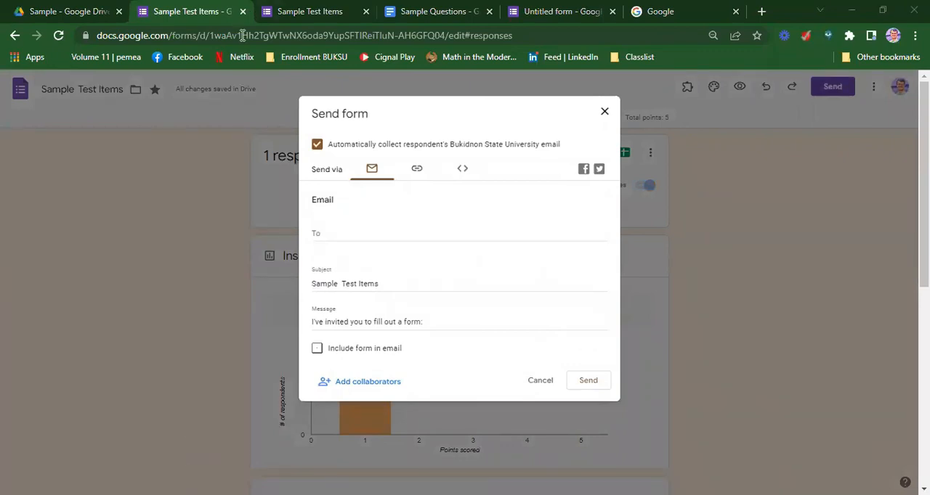
pyautogui.click(417, 172)
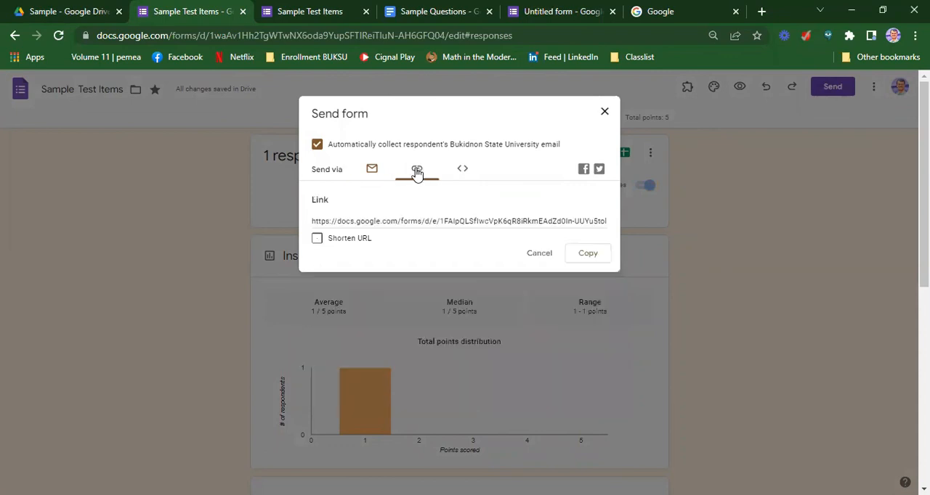
pyautogui.click(318, 241)
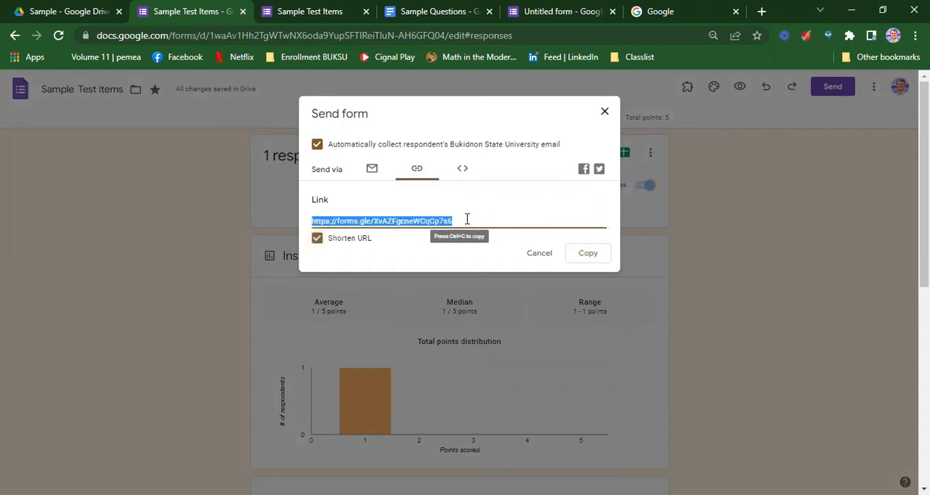
pyautogui.click(592, 260)
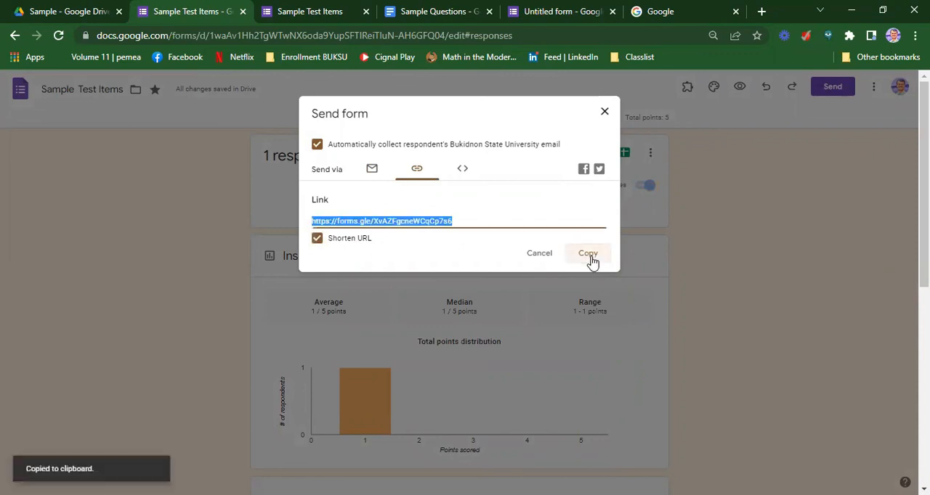